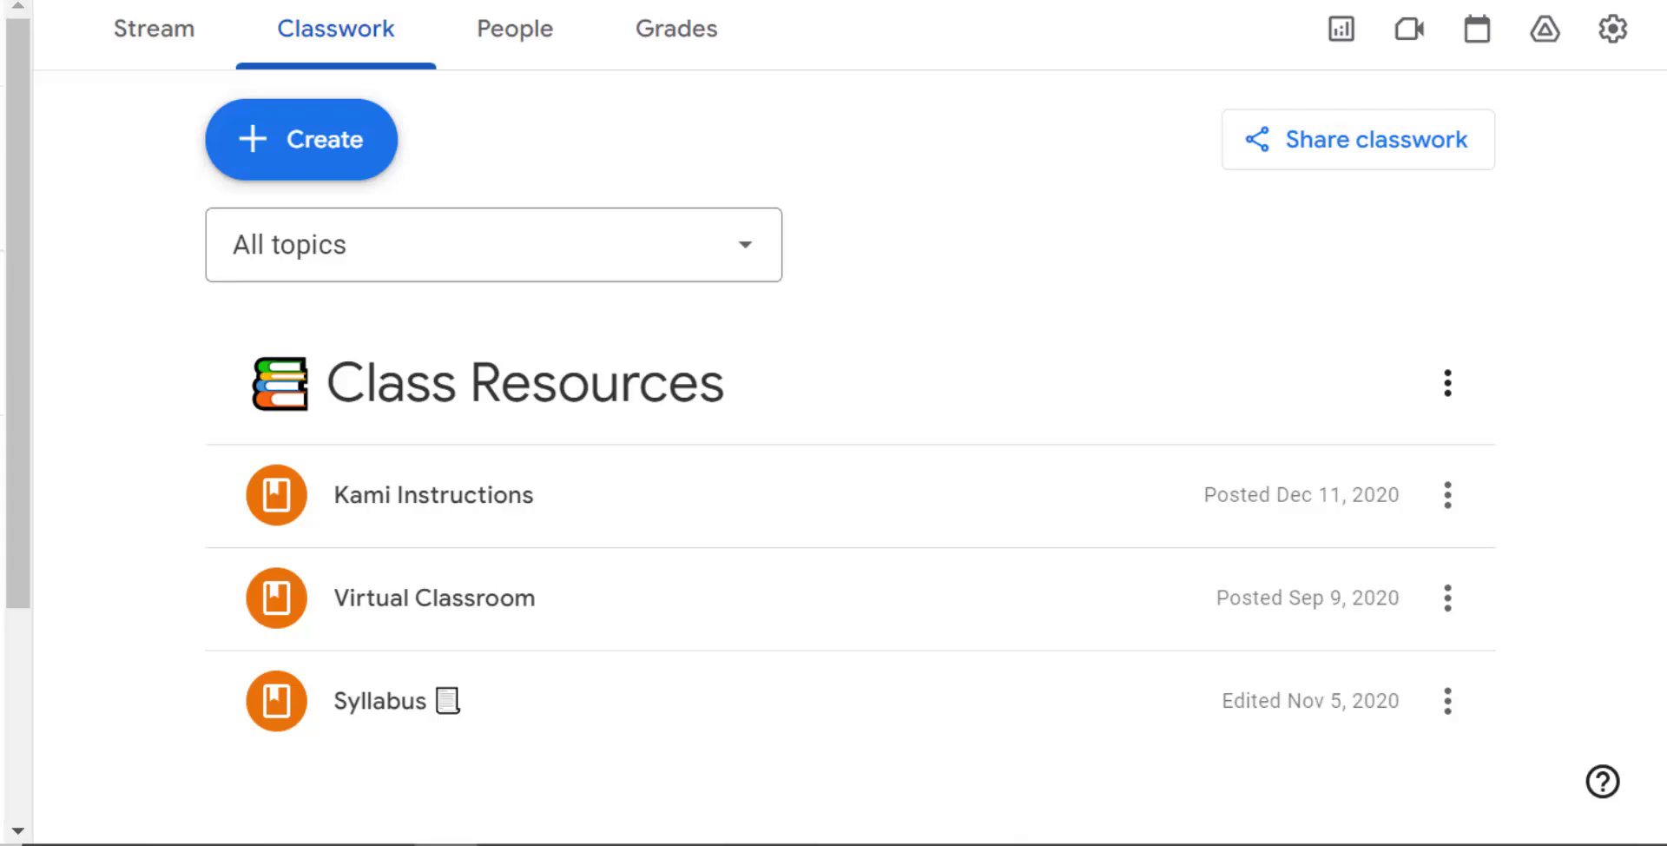
Create a new assignment in Classwork titled "Multiplication Madness!".
{"action": "scroll", "coordinate": [930, 290], "scroll_direction": "down", "scroll_amount": 5}
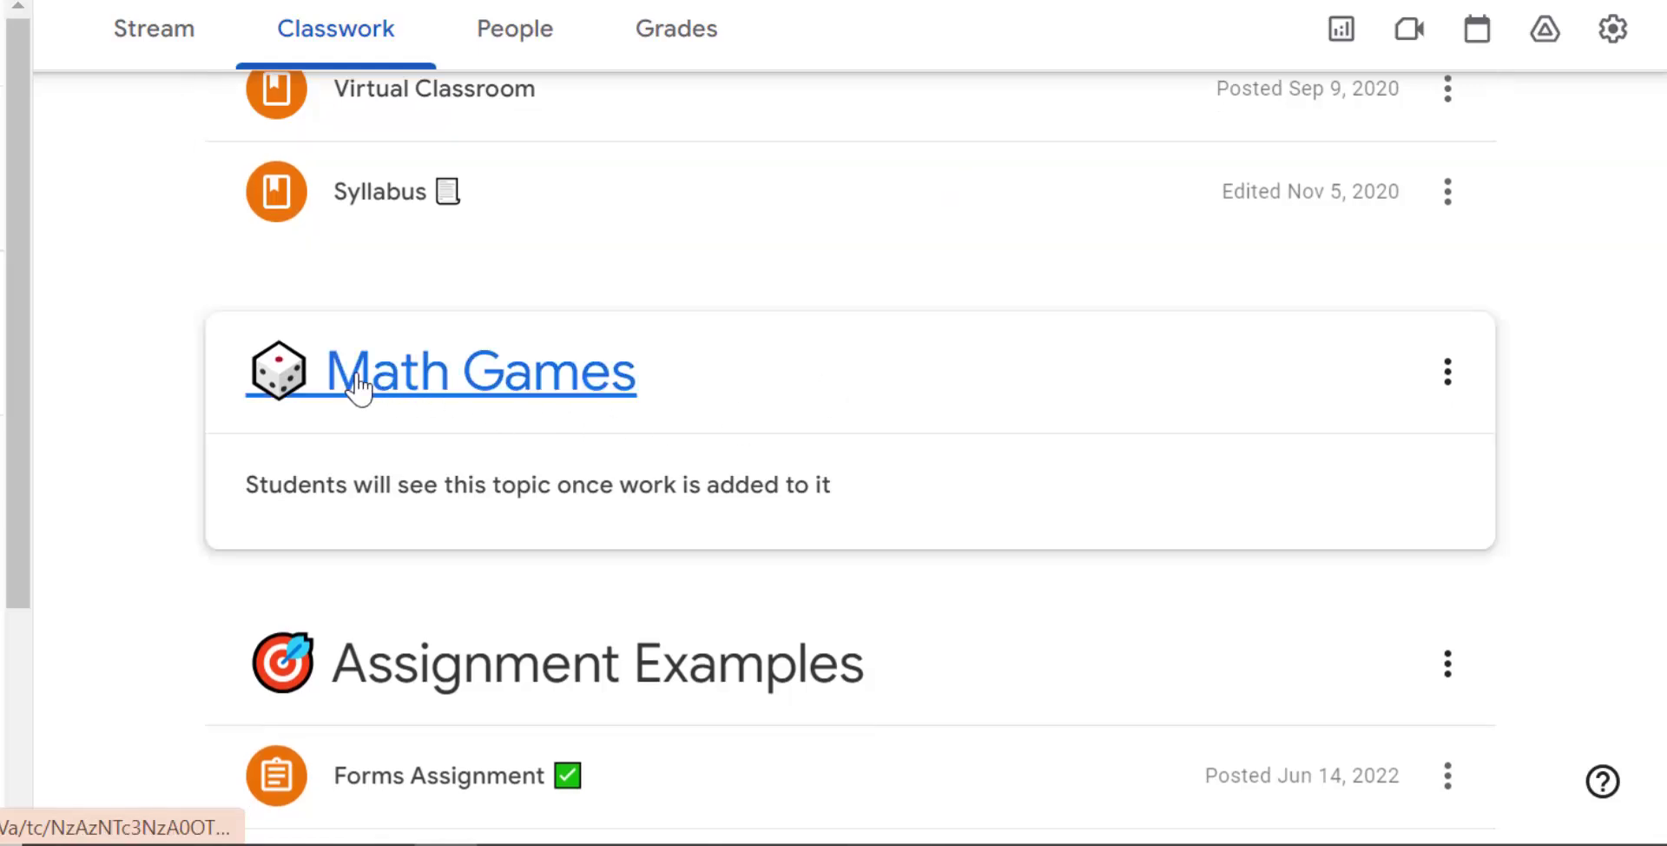
{"action": "scroll", "coordinate": [730, 359], "scroll_direction": "down", "scroll_amount": 2}
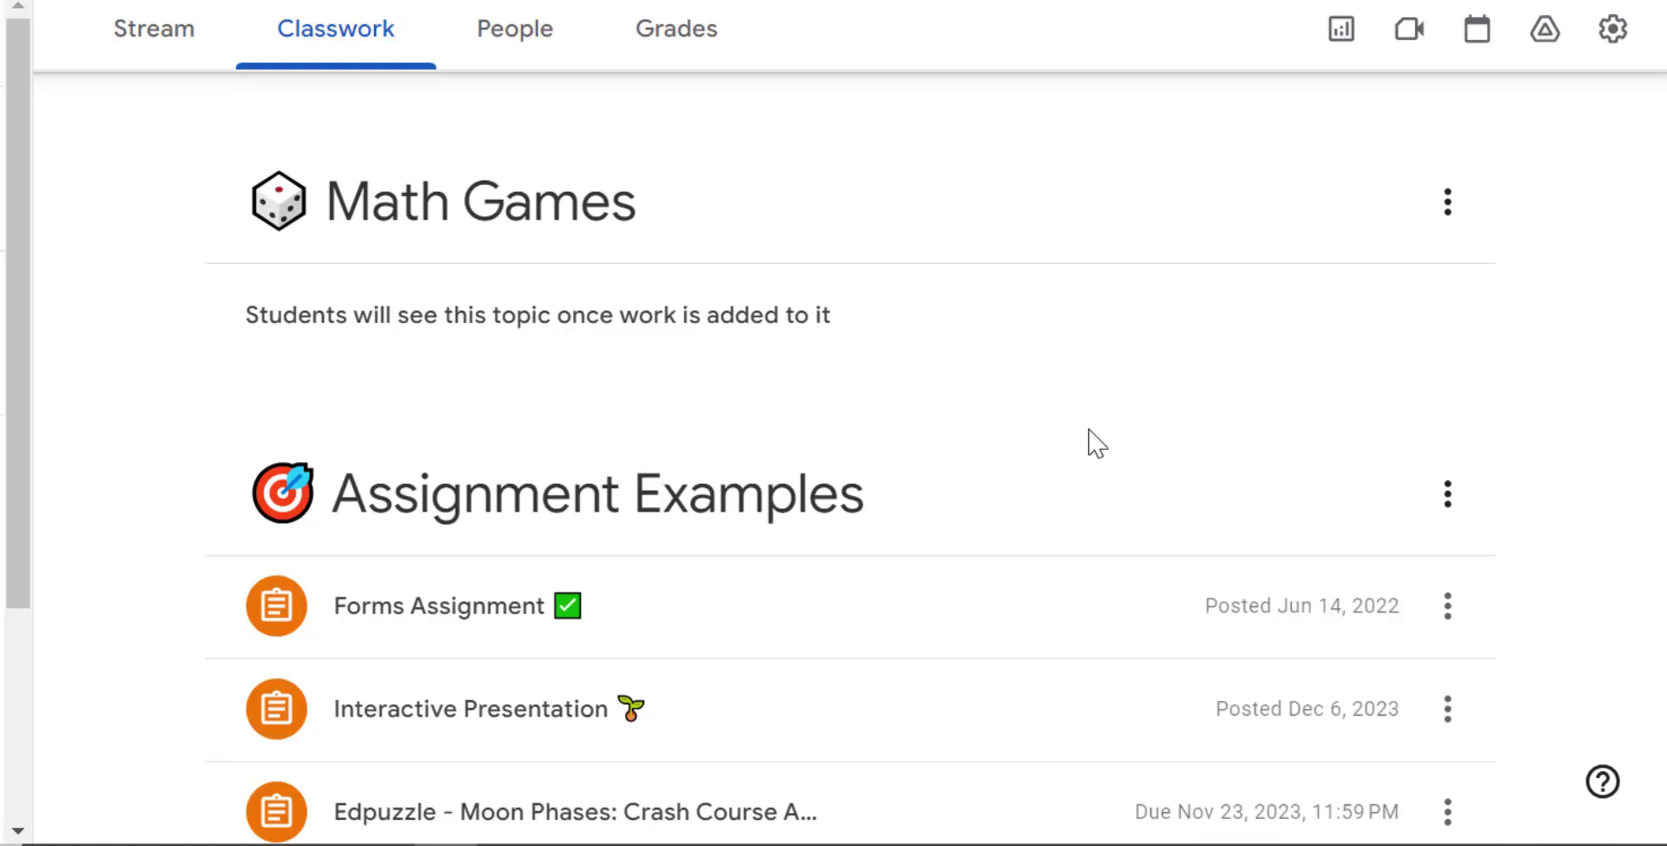
{"action": "scroll", "coordinate": [1095, 443], "scroll_direction": "up", "scroll_amount": 8}
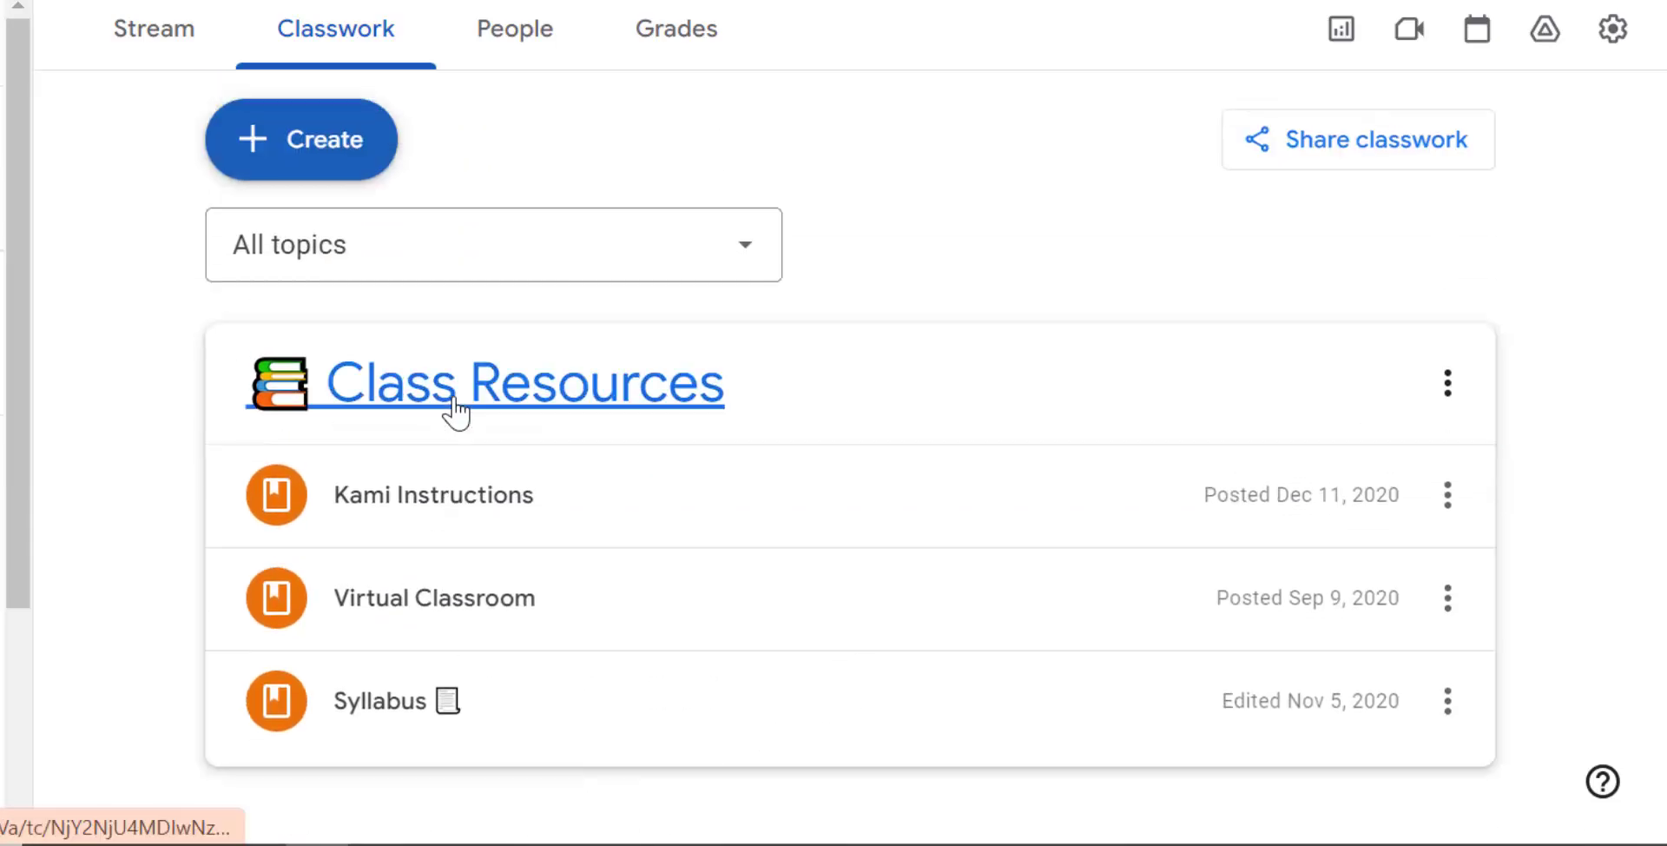
{"action": "left_click", "coordinate": [313, 152]}
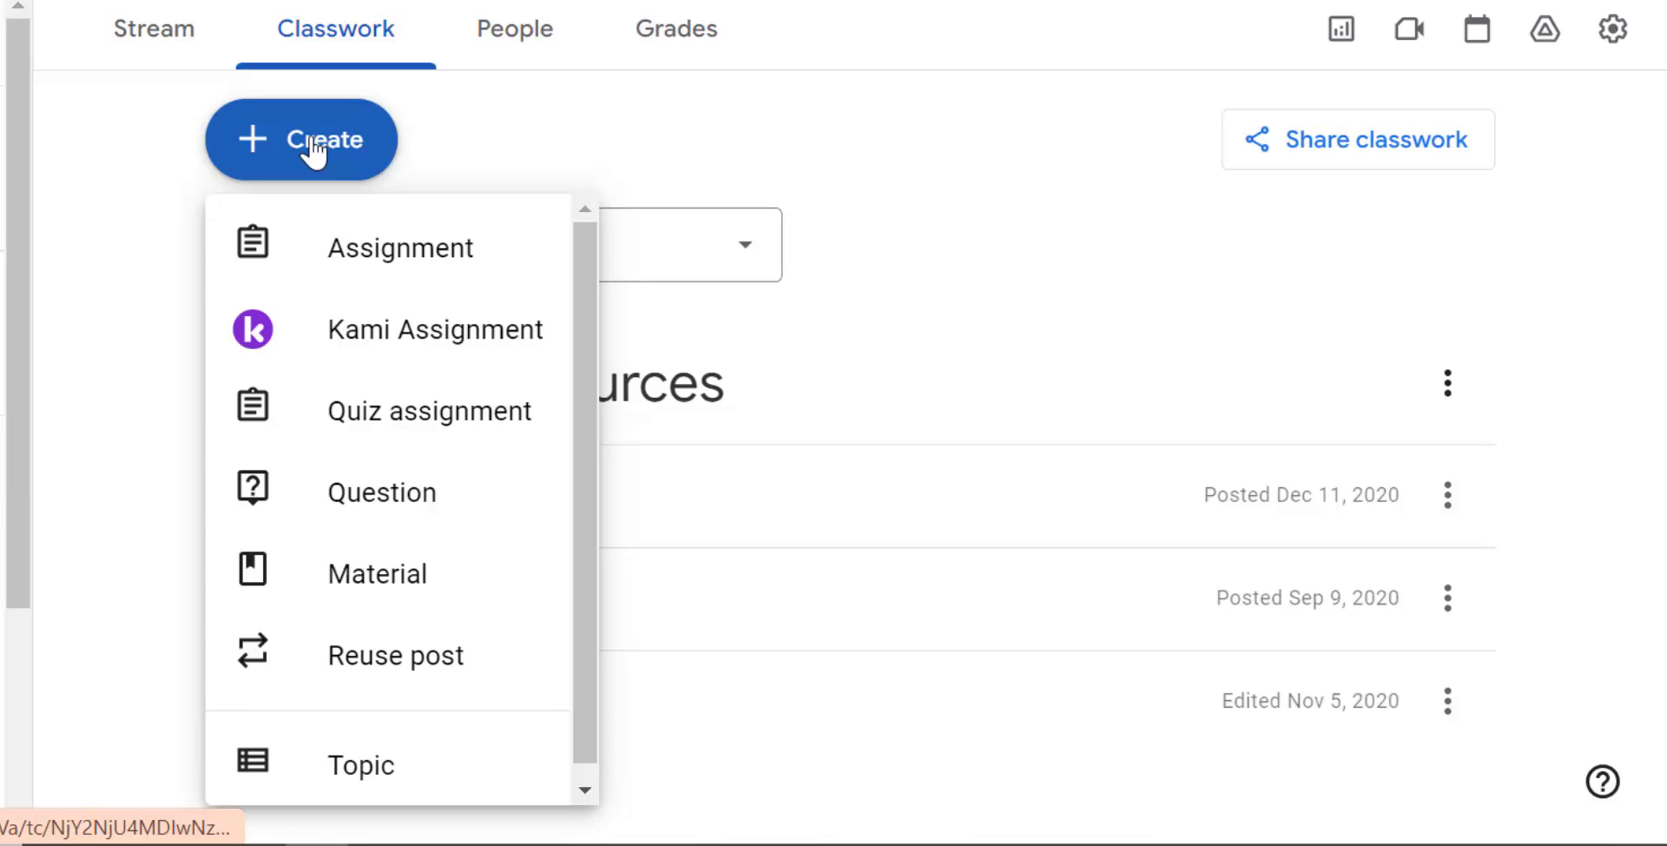
{"action": "left_click", "coordinate": [345, 260]}
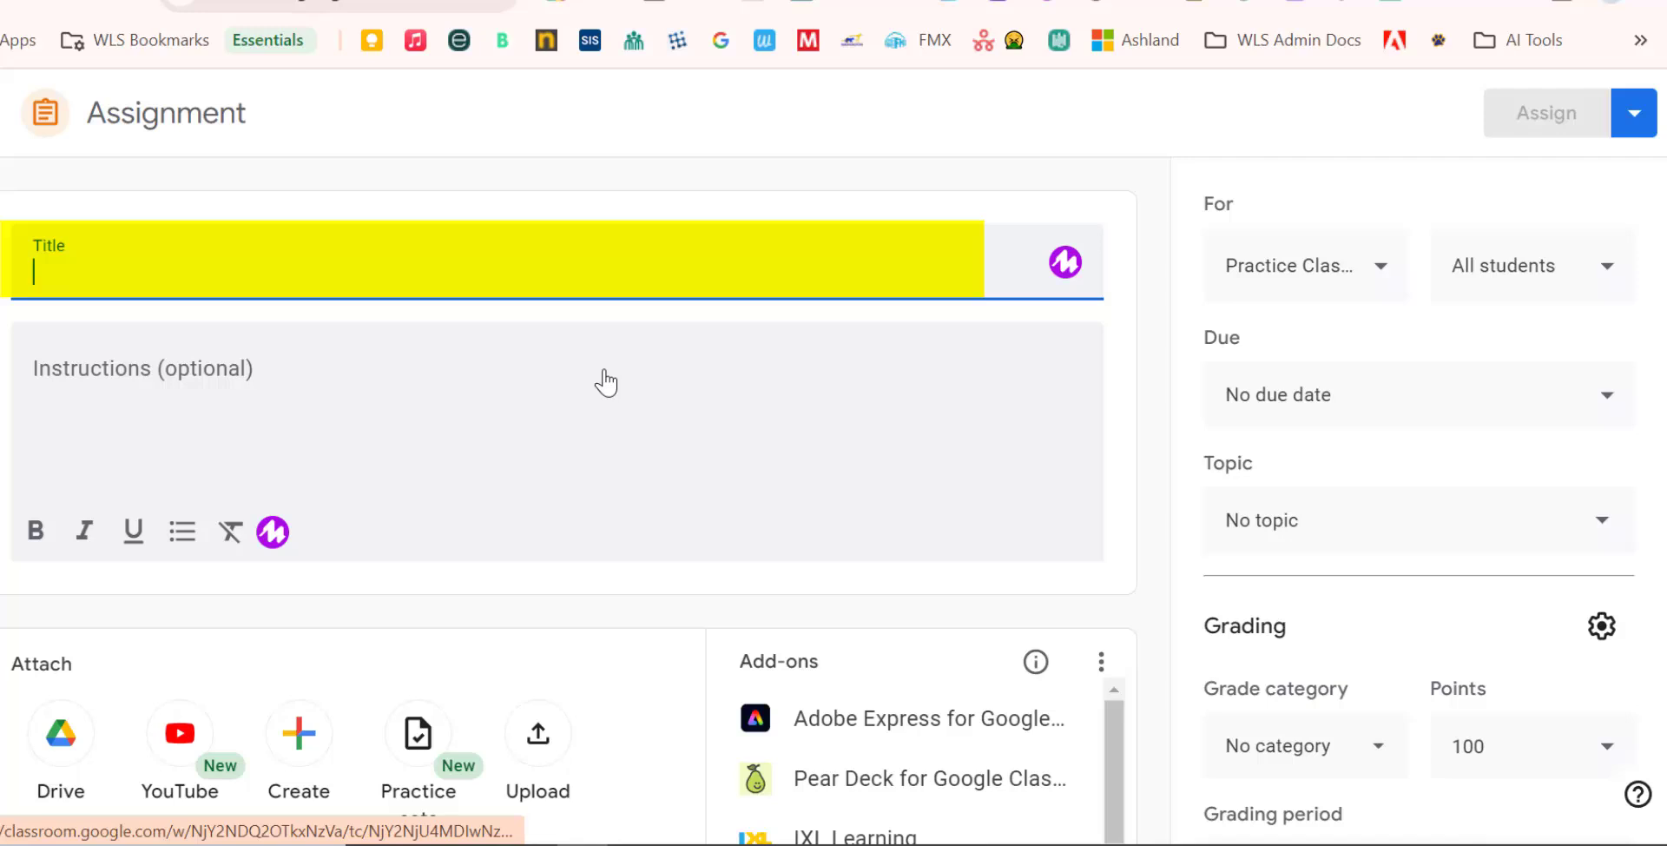
{"action": "type", "text": "Multiplication Madness"}
{"action": "type", "text": "!"}
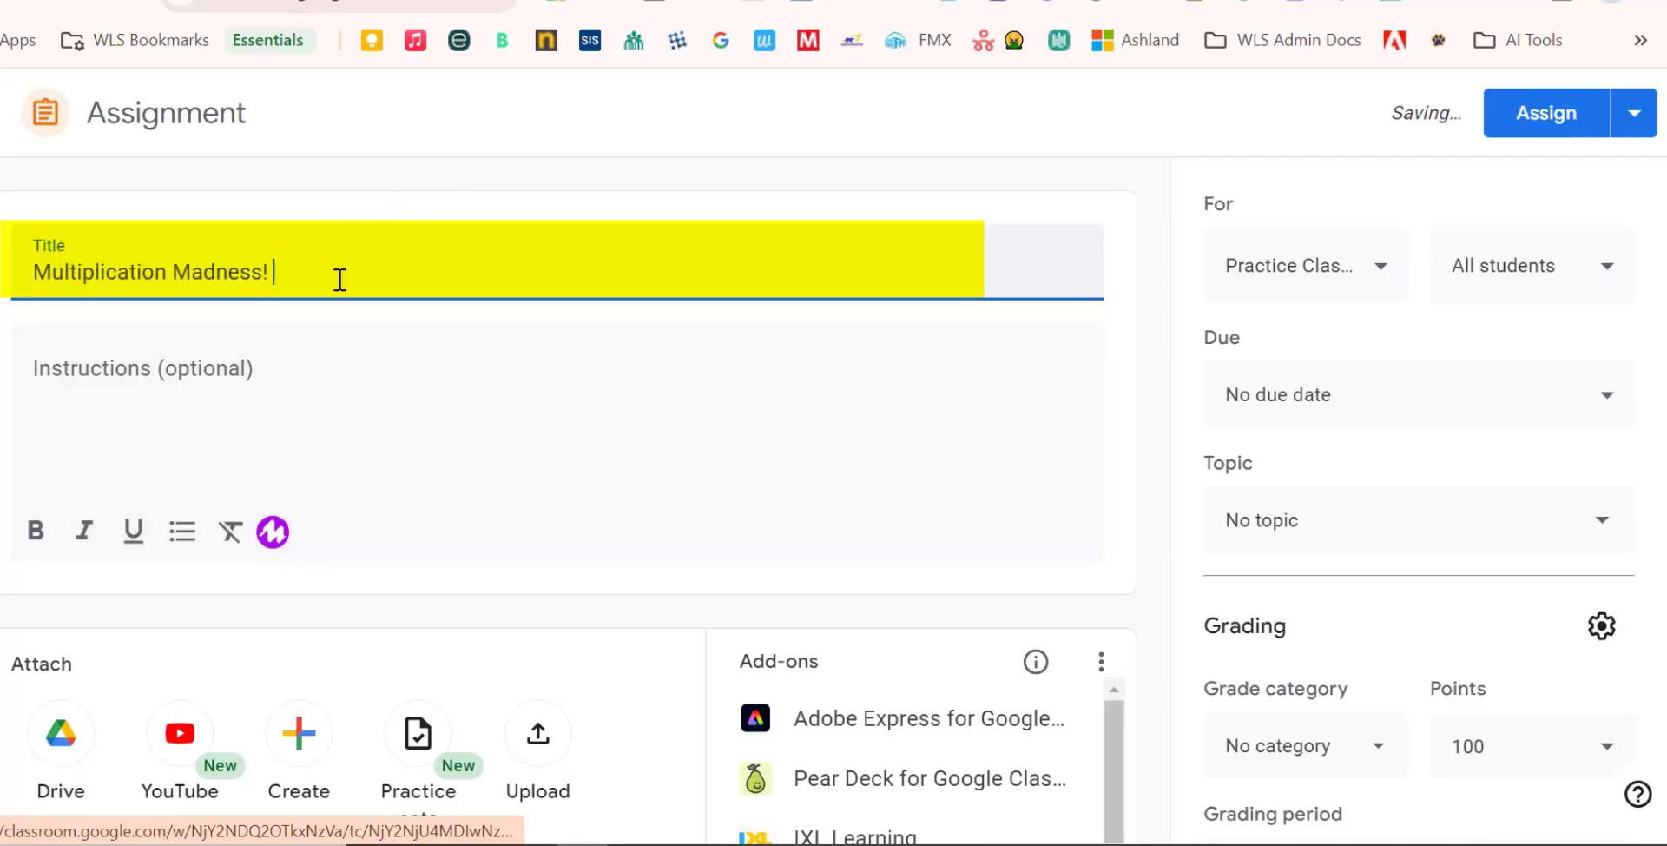
Add the multiplication sign emoji (✕) to the end of the assignment title.
{"action": "right_click", "coordinate": [273, 268]}
{"action": "left_click", "coordinate": [278, 263]}
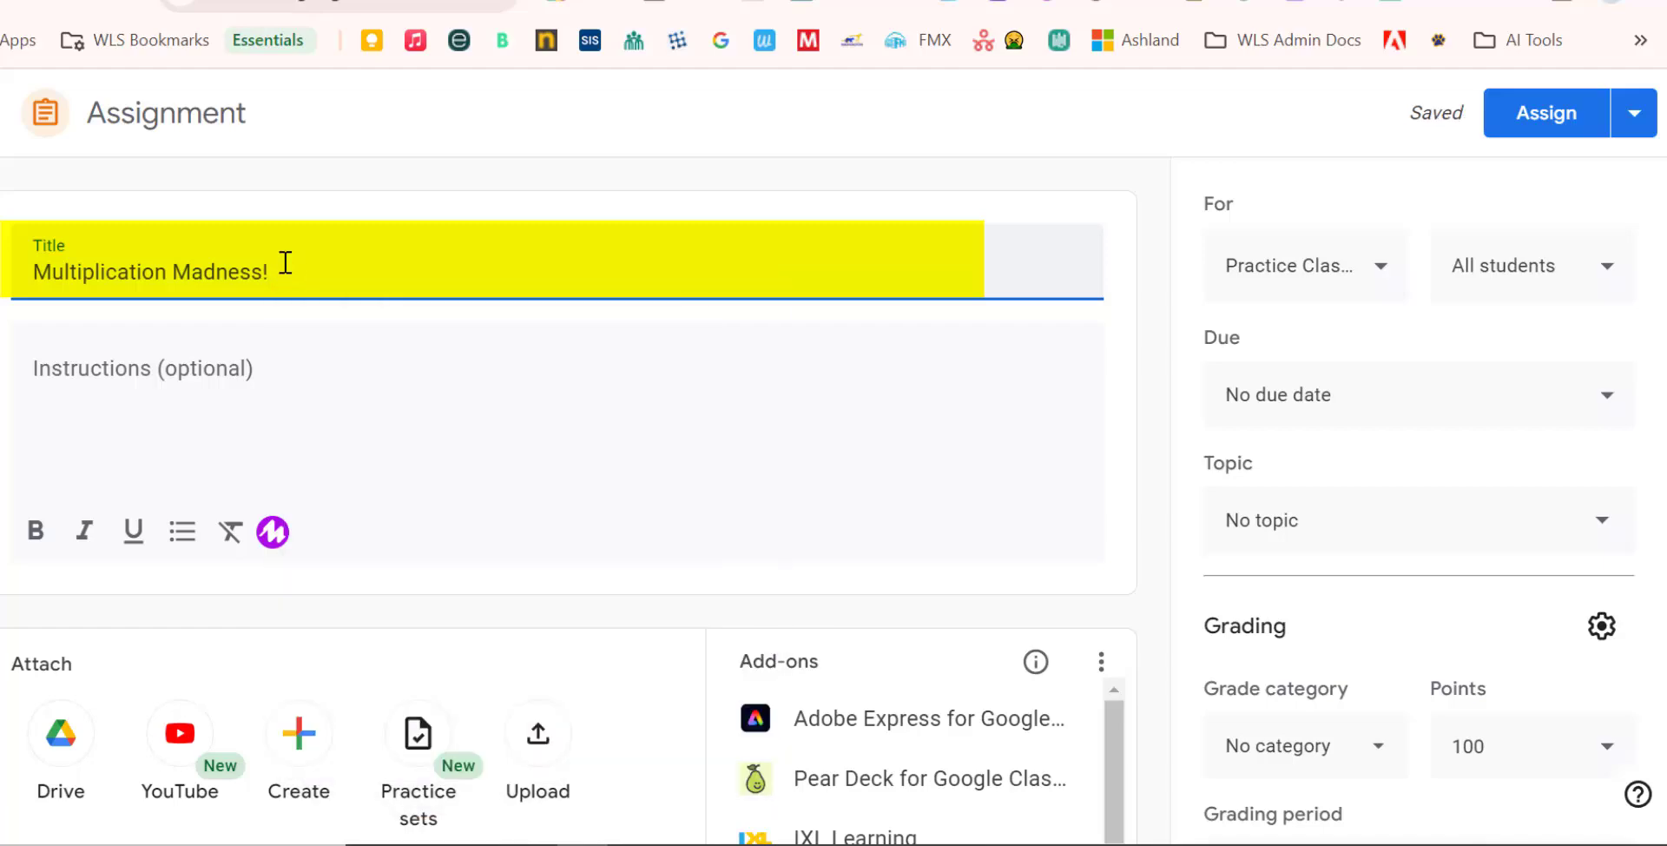
{"action": "right_click", "coordinate": [286, 273]}
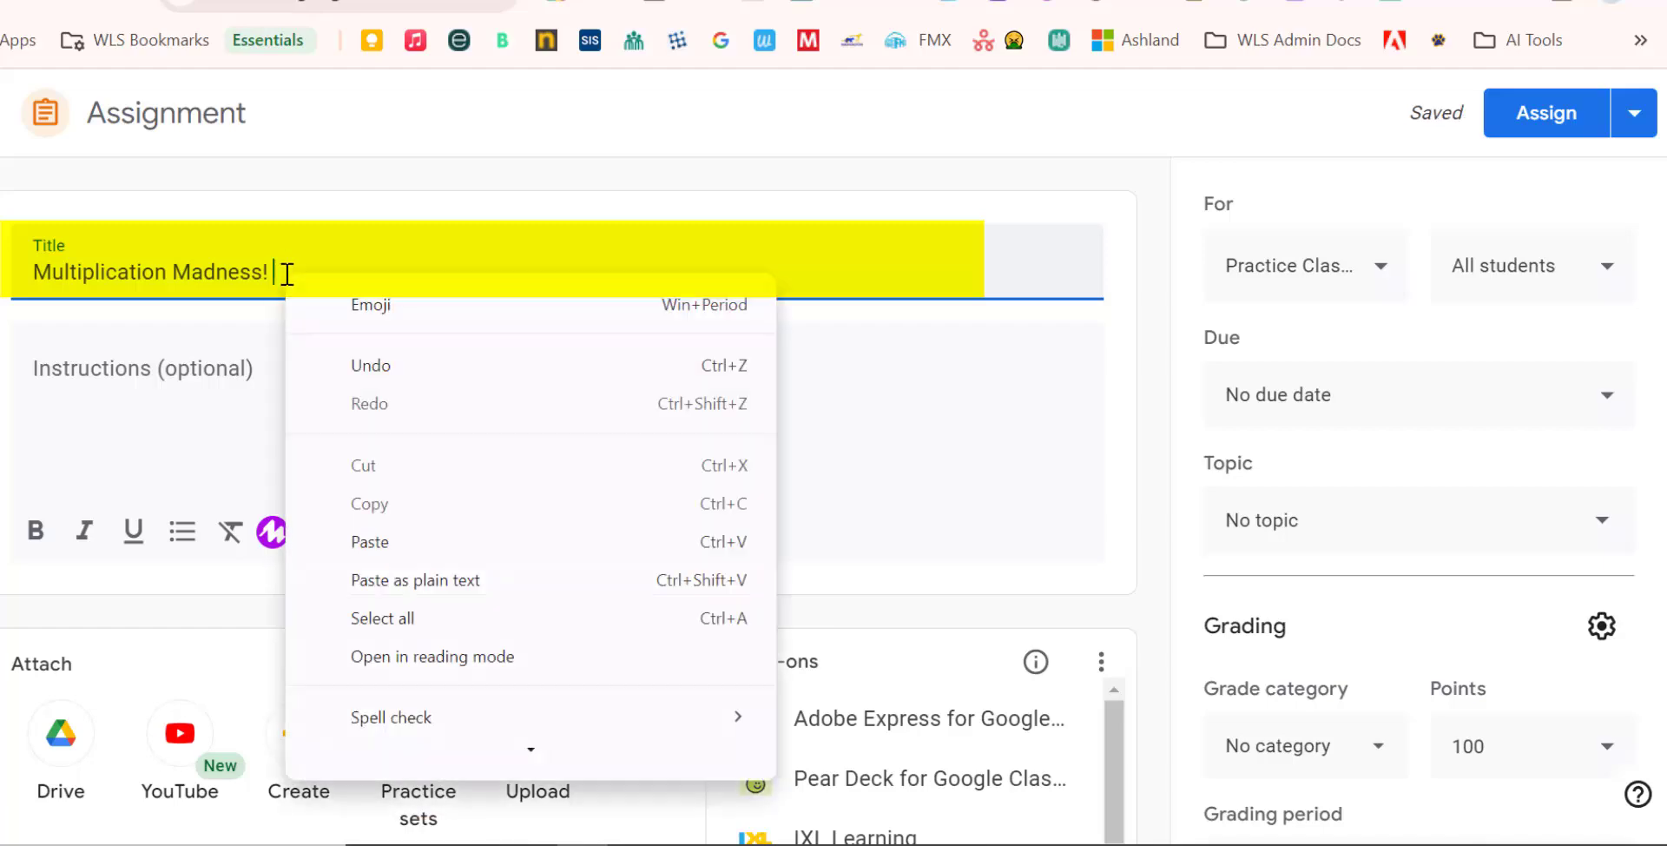
{"action": "left_click", "coordinate": [370, 306]}
{"action": "type", "text": "m"}
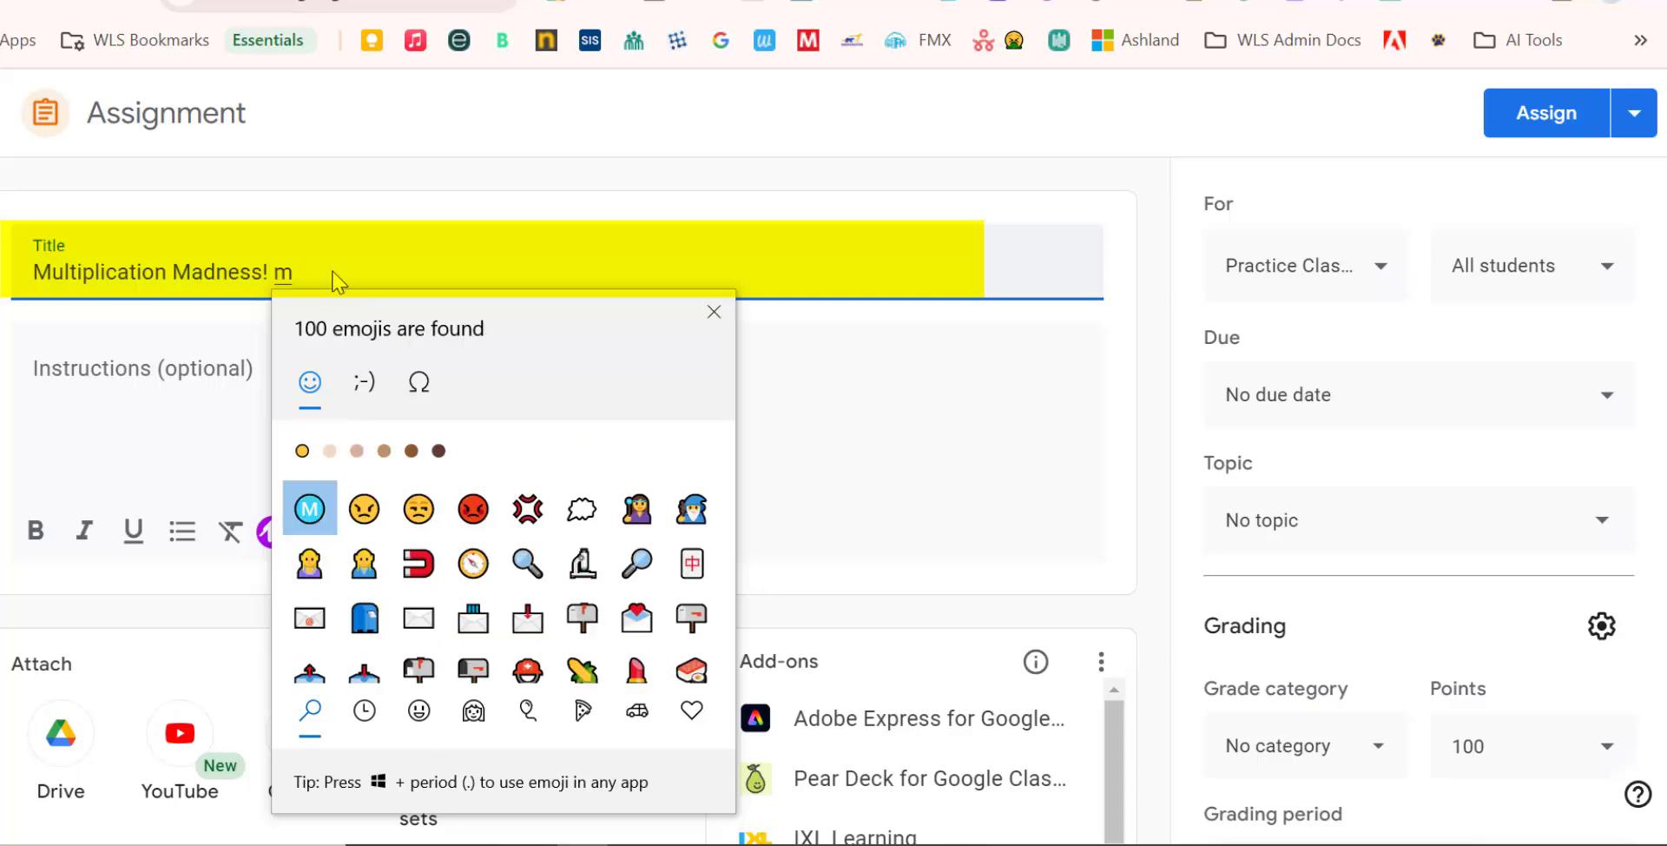
{"action": "type", "text": "ul"}
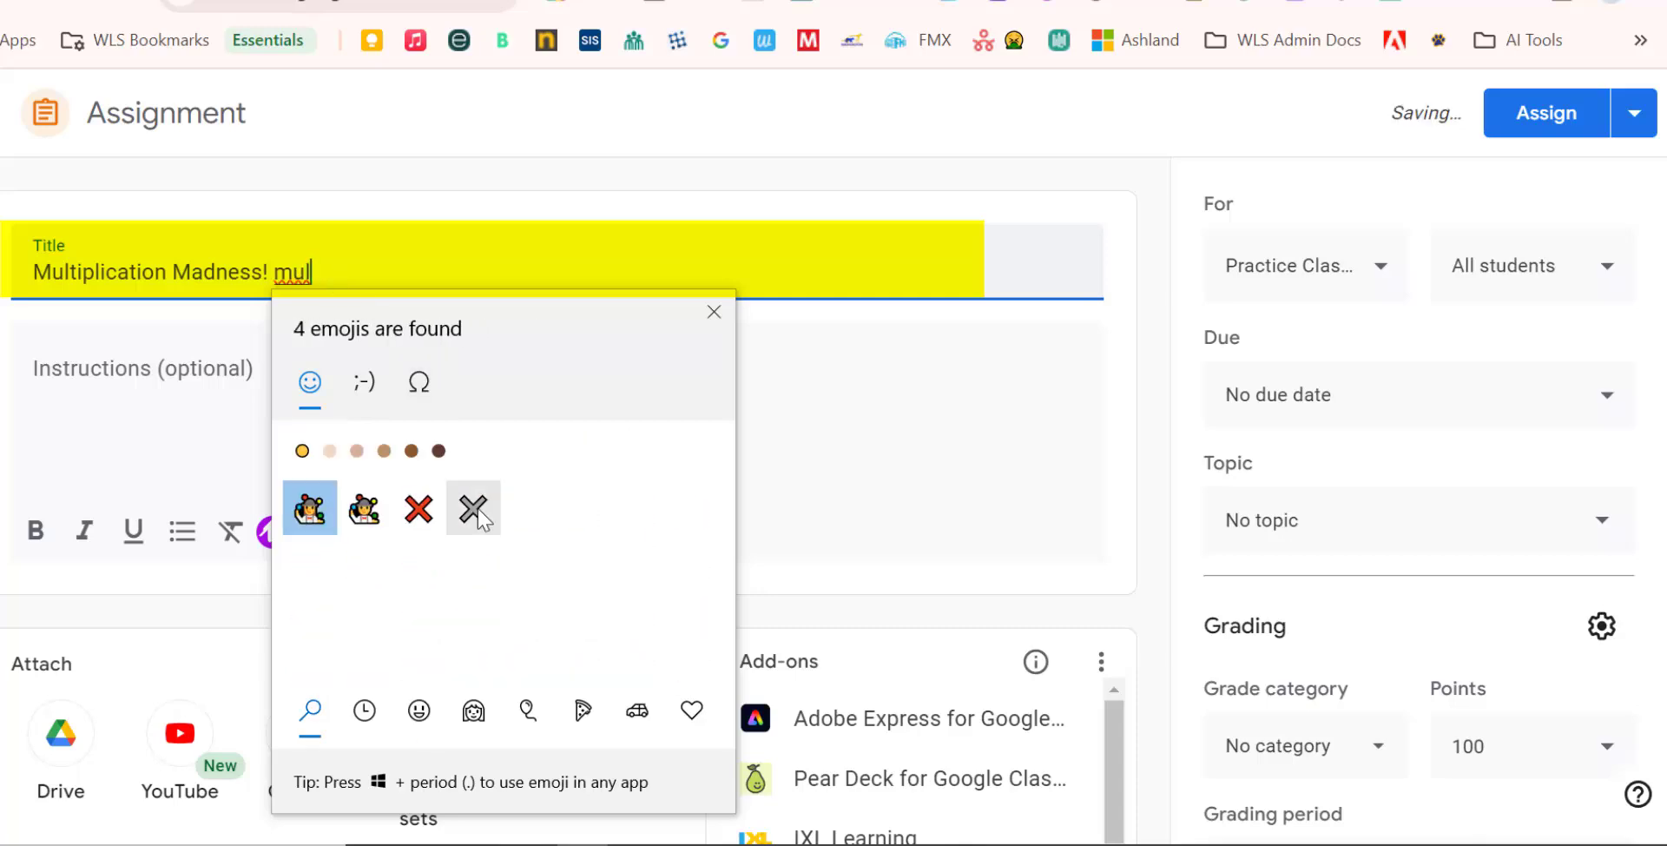
{"action": "left_click", "coordinate": [476, 515]}
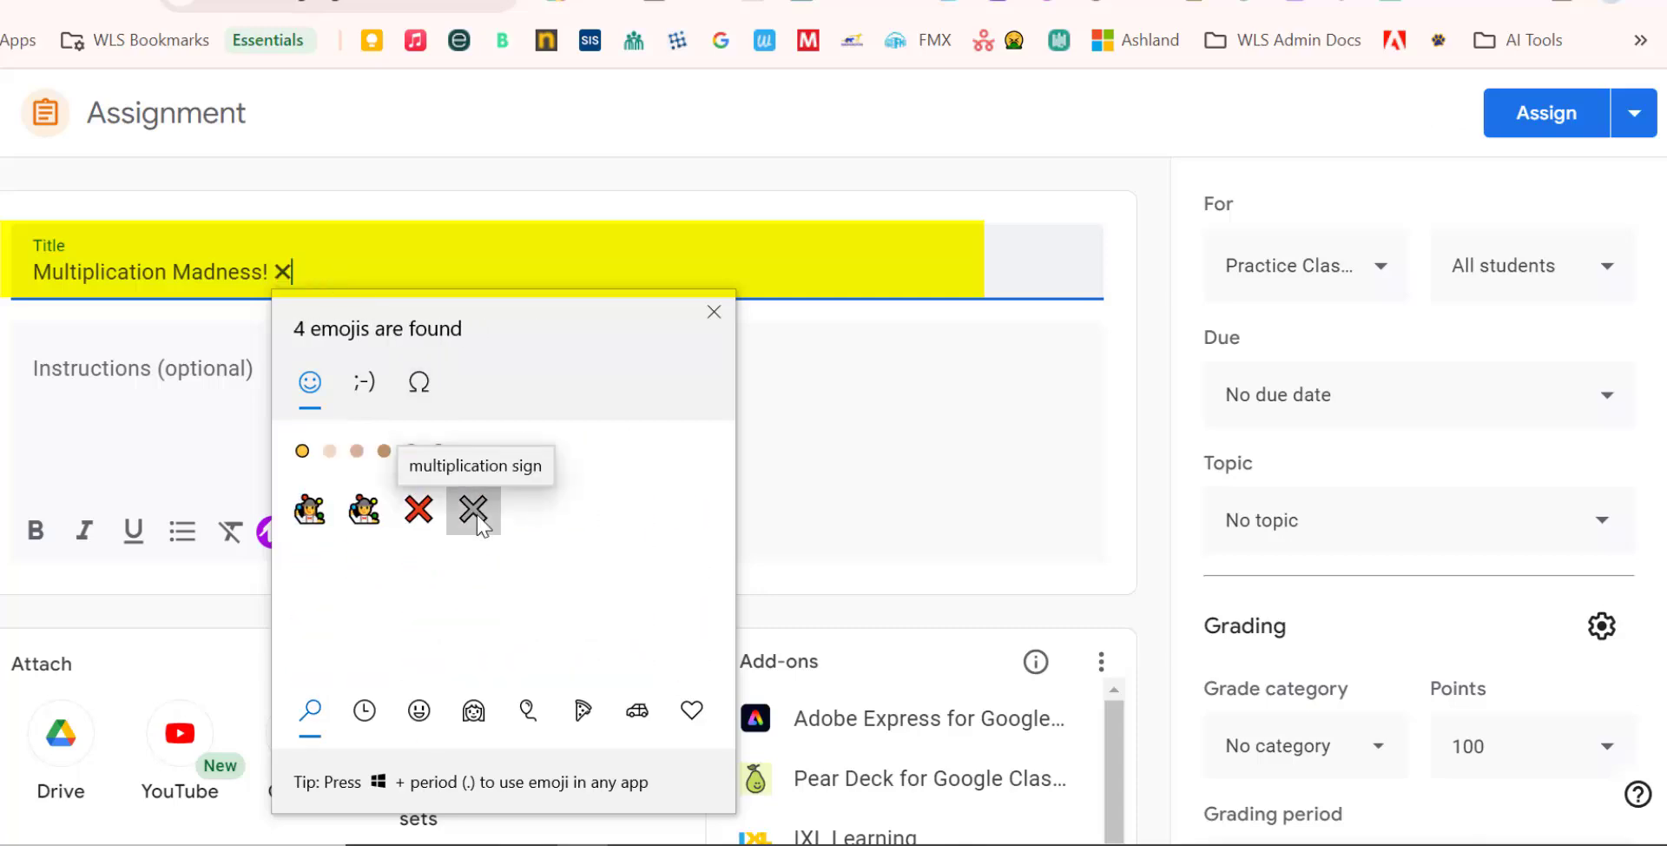
{"action": "left_click", "coordinate": [474, 257]}
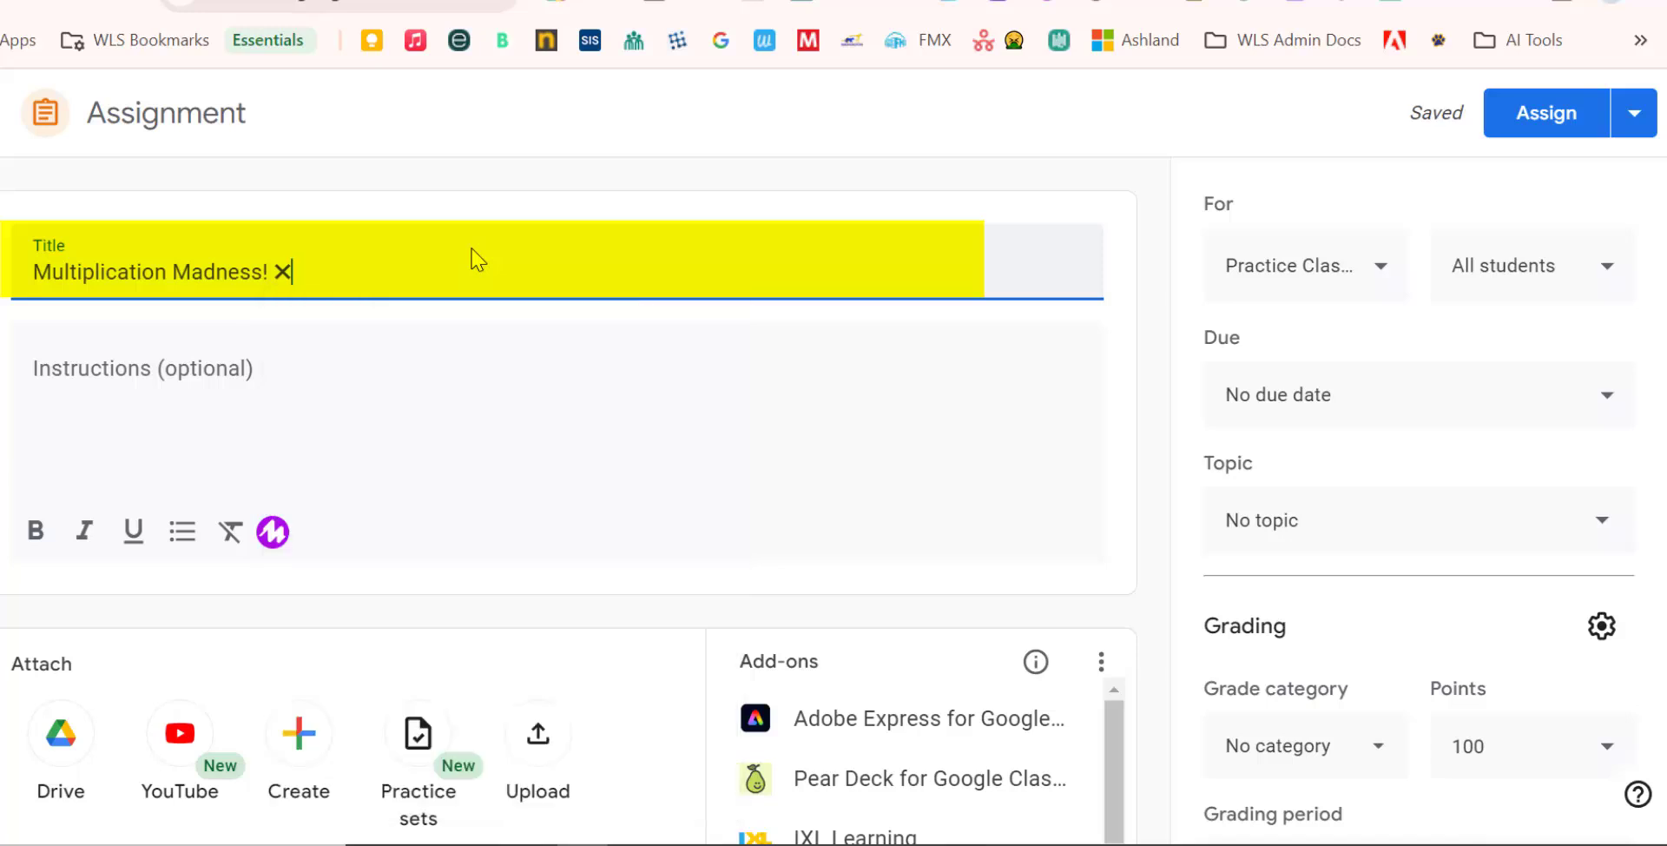
Fill in the instructions with a bold underlined heading "Let's have some multiplication fun!", the timed online game description, and a bullet on improving the score.
{"action": "left_click", "coordinate": [129, 375]}
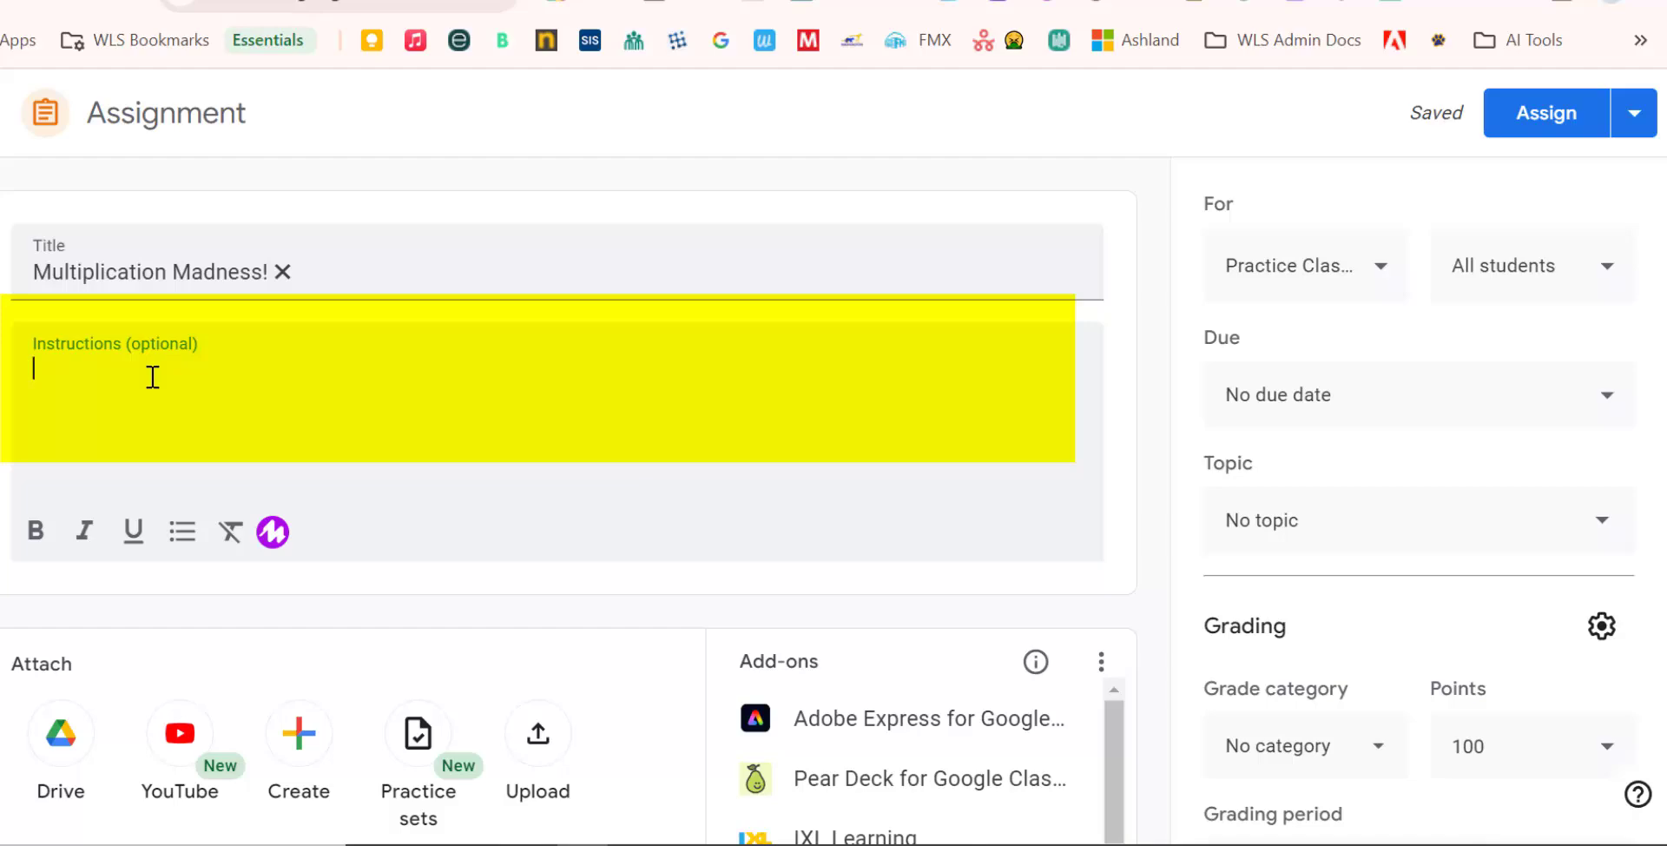
{"action": "type", "text": "Let's have some multiplication fun! Practice your multiplication facts with this online game. Race against the clock and see how many questions you can answer correctly. Challenge yourself to improve your score each time you play!"}
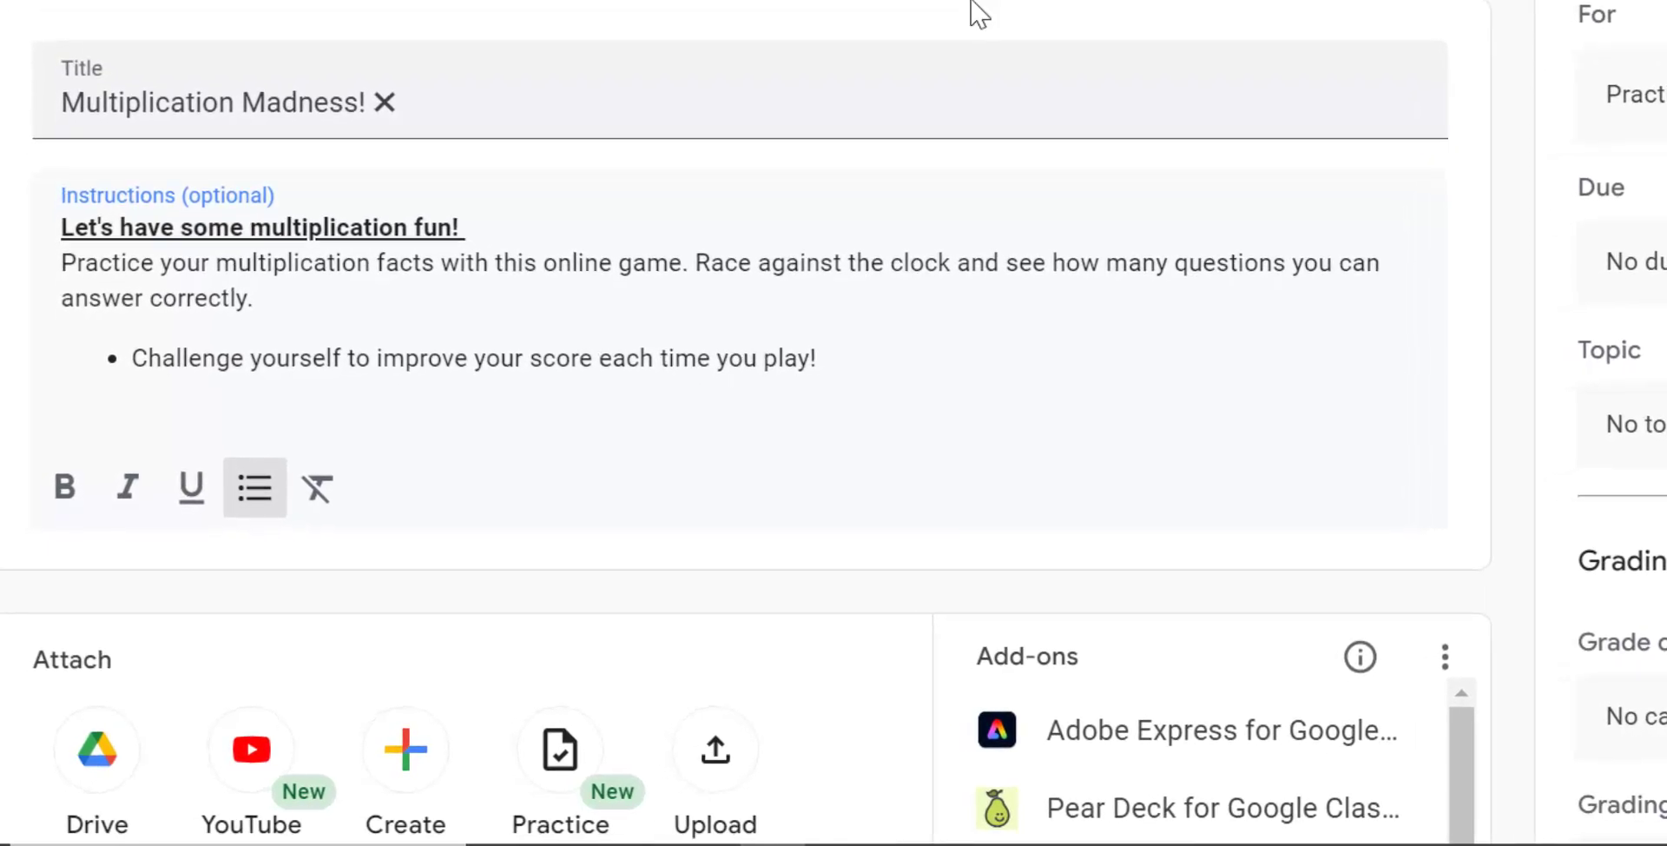
Attach the Timestables.com Sticky Tables page to the assignment as a link, copying its address from the open website.
{"action": "scroll", "coordinate": [391, 510], "scroll_direction": "down", "scroll_amount": 3}
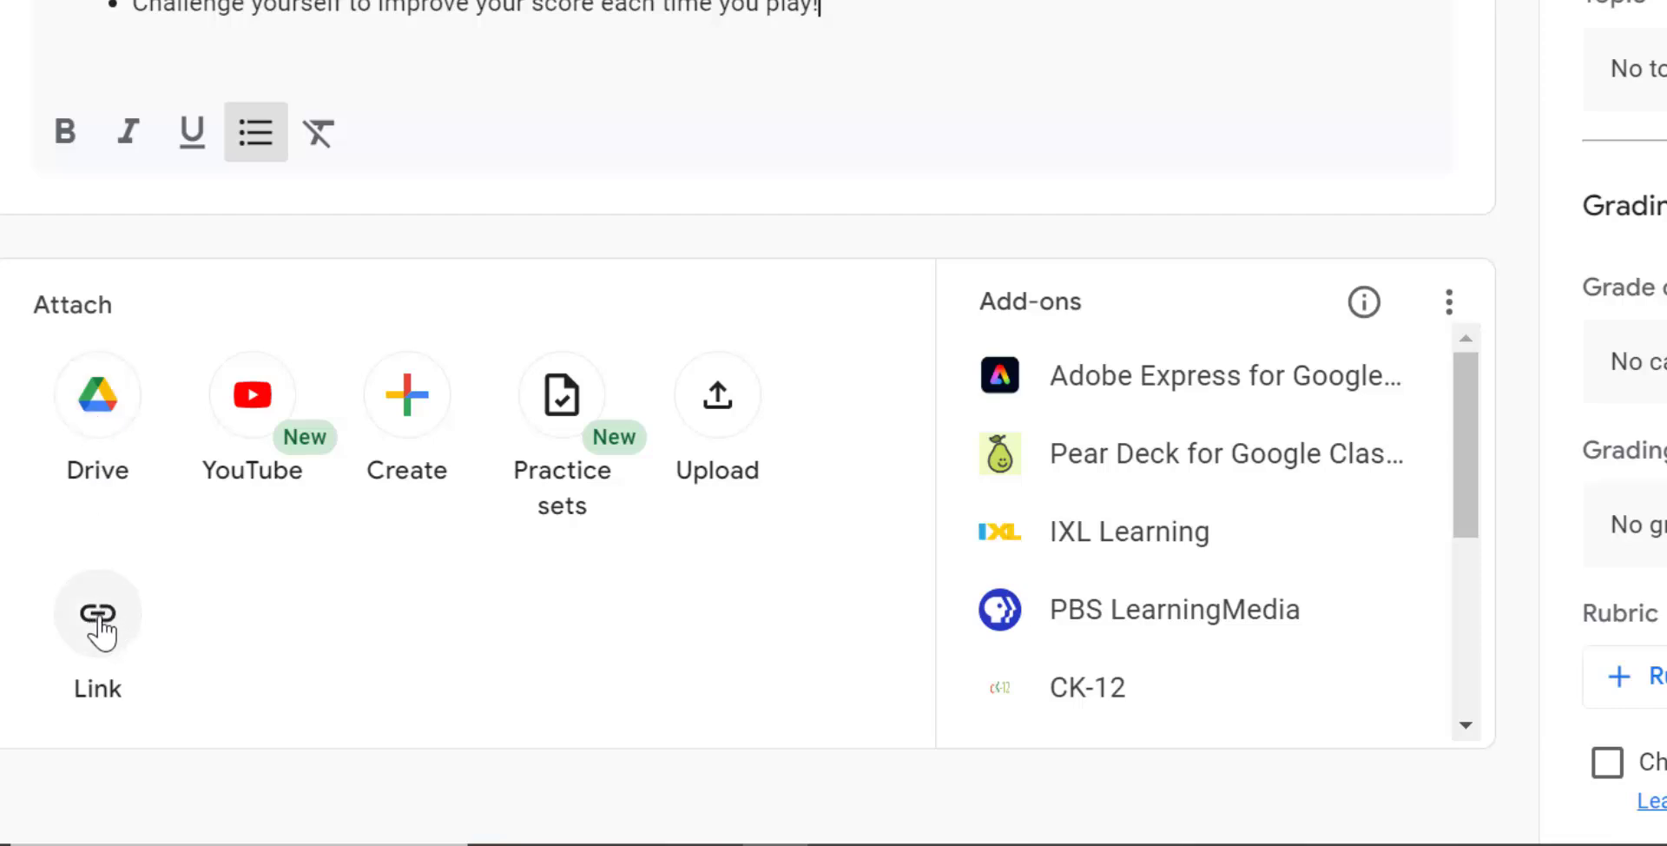
{"action": "left_click", "coordinate": [99, 618]}
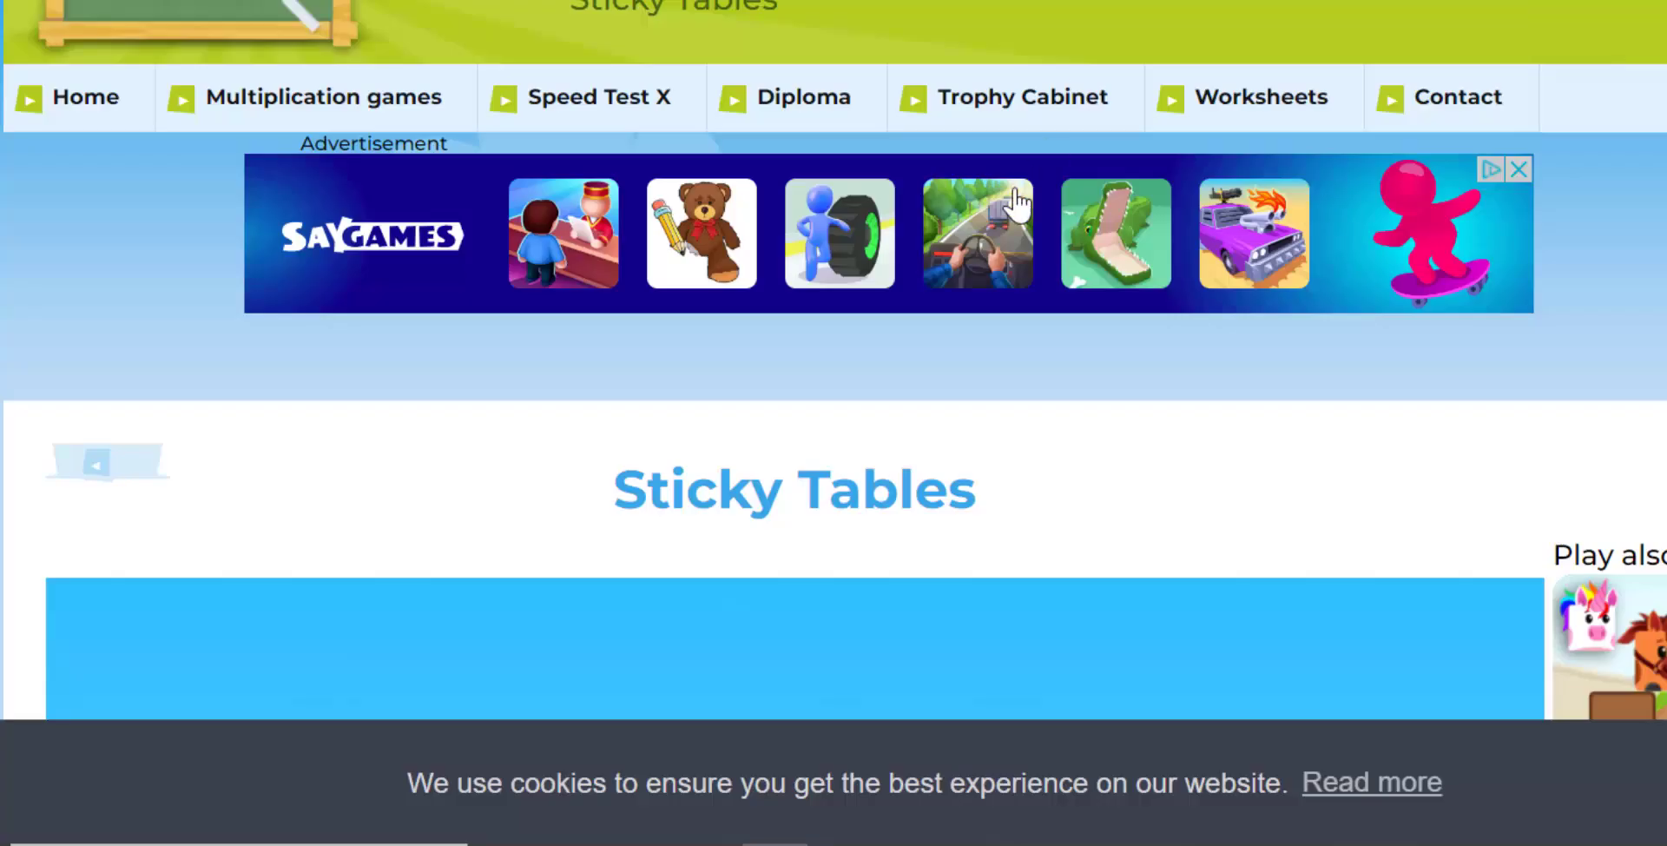
{"action": "scroll", "coordinate": [1016, 199], "scroll_direction": "down", "scroll_amount": 8}
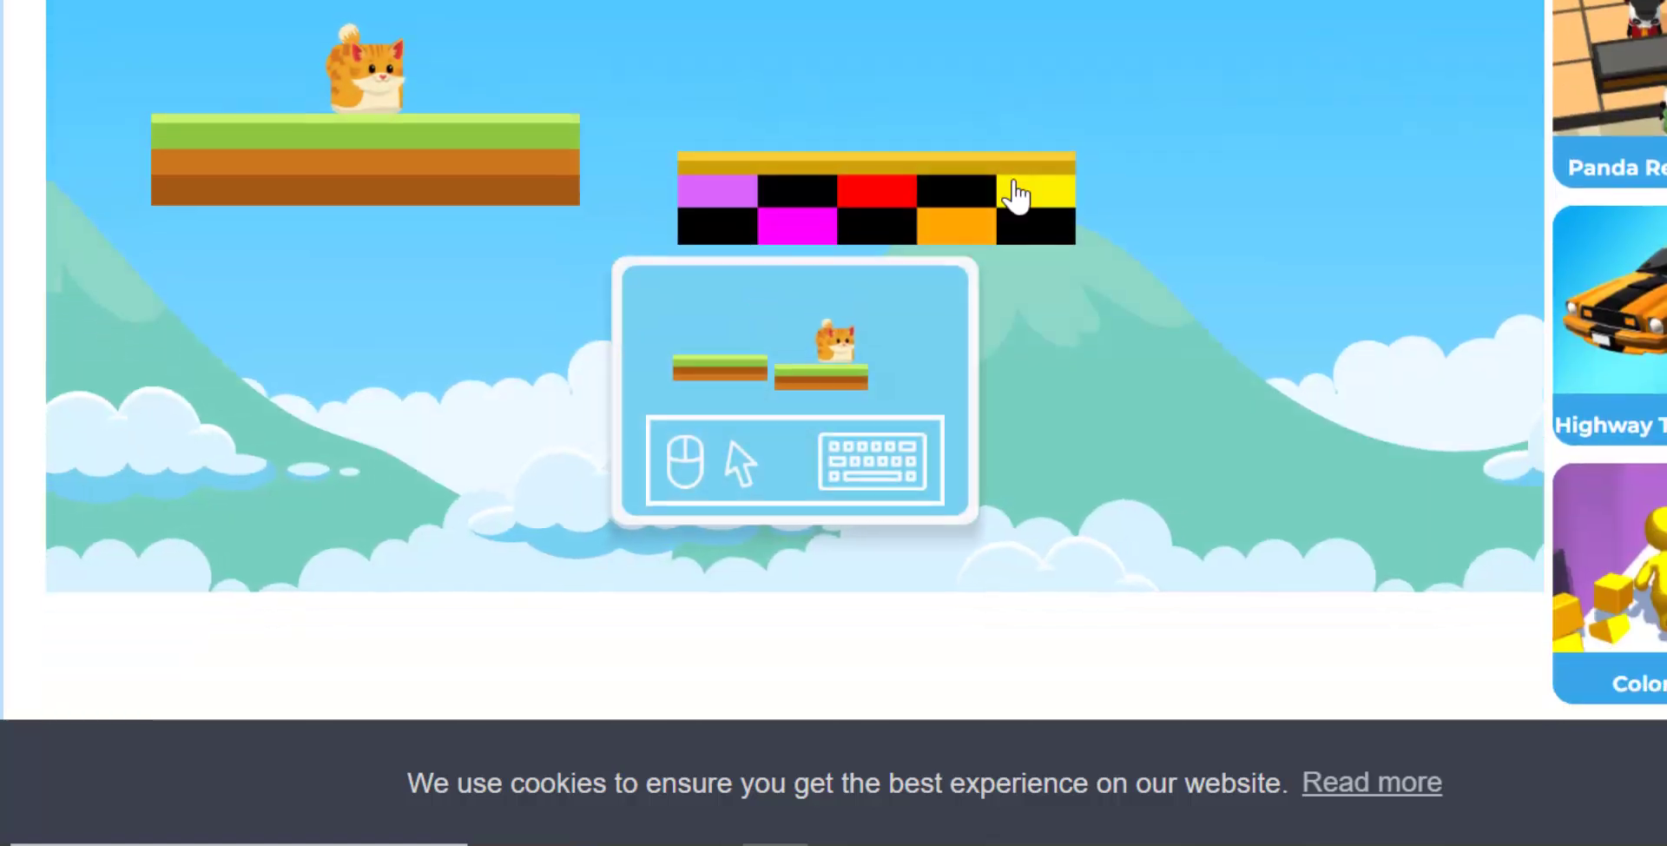
{"action": "scroll", "coordinate": [1016, 199], "scroll_direction": "up", "scroll_amount": 10}
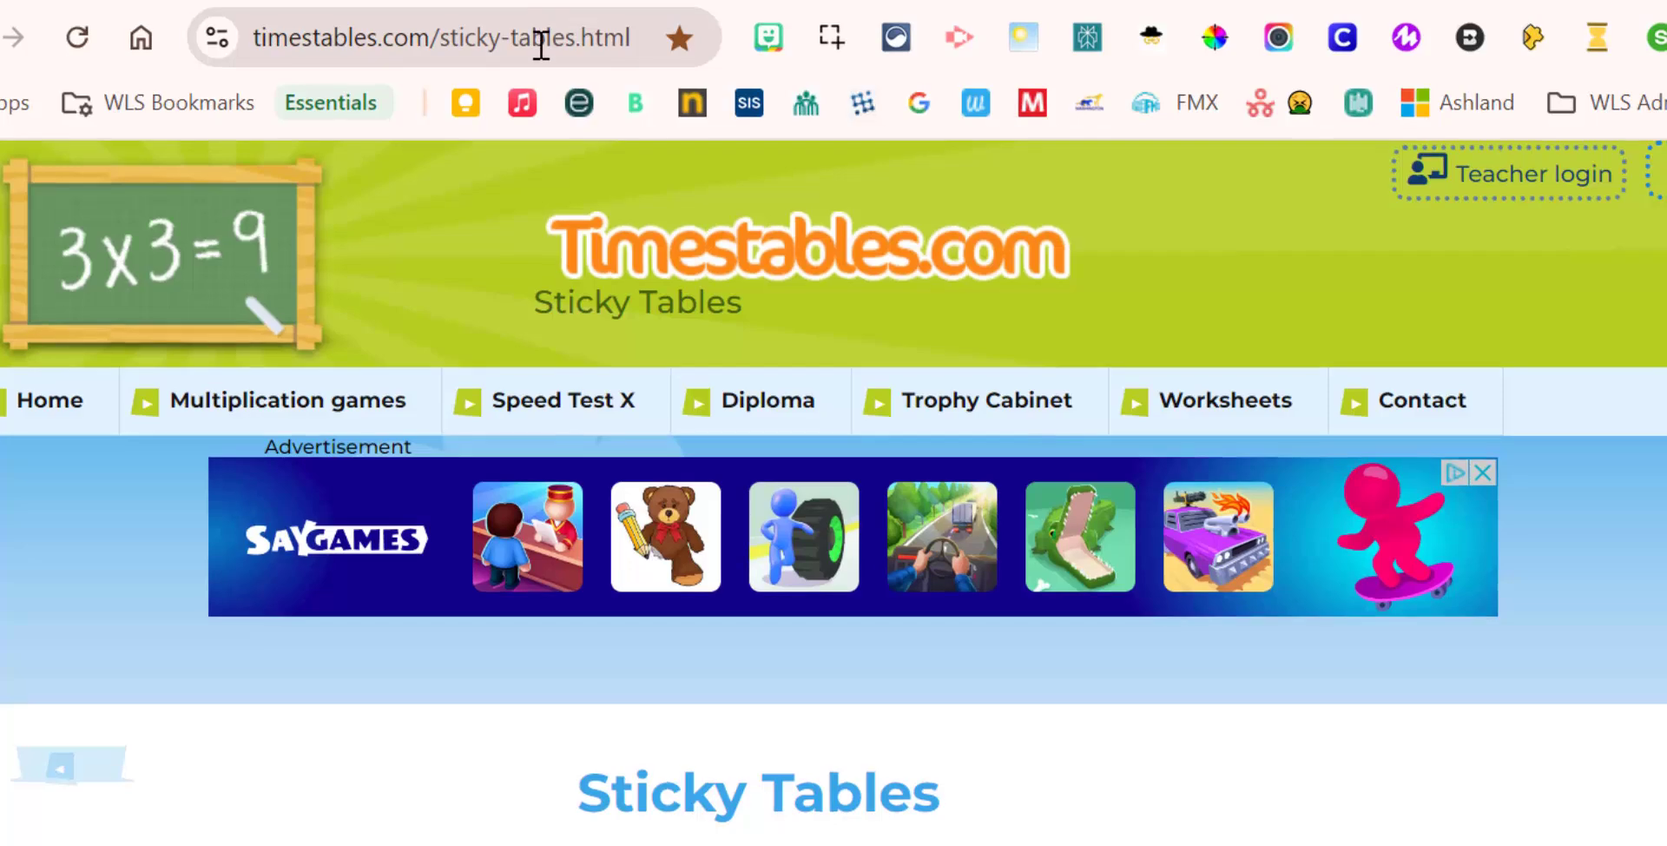
{"action": "triple_click", "coordinate": [541, 44]}
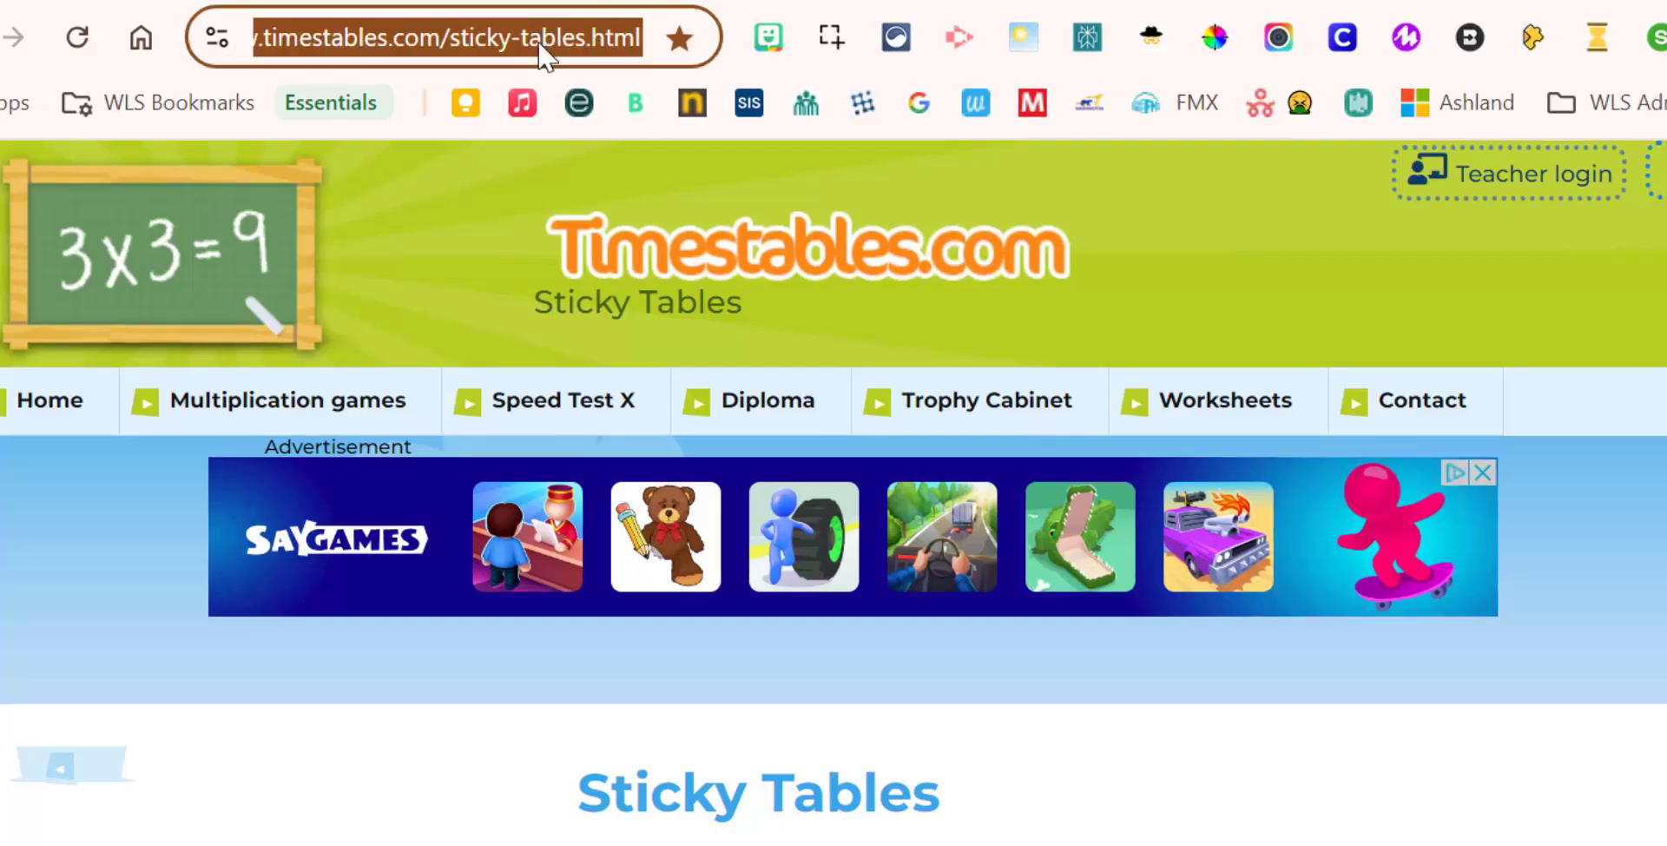
{"action": "right_click", "coordinate": [540, 48]}
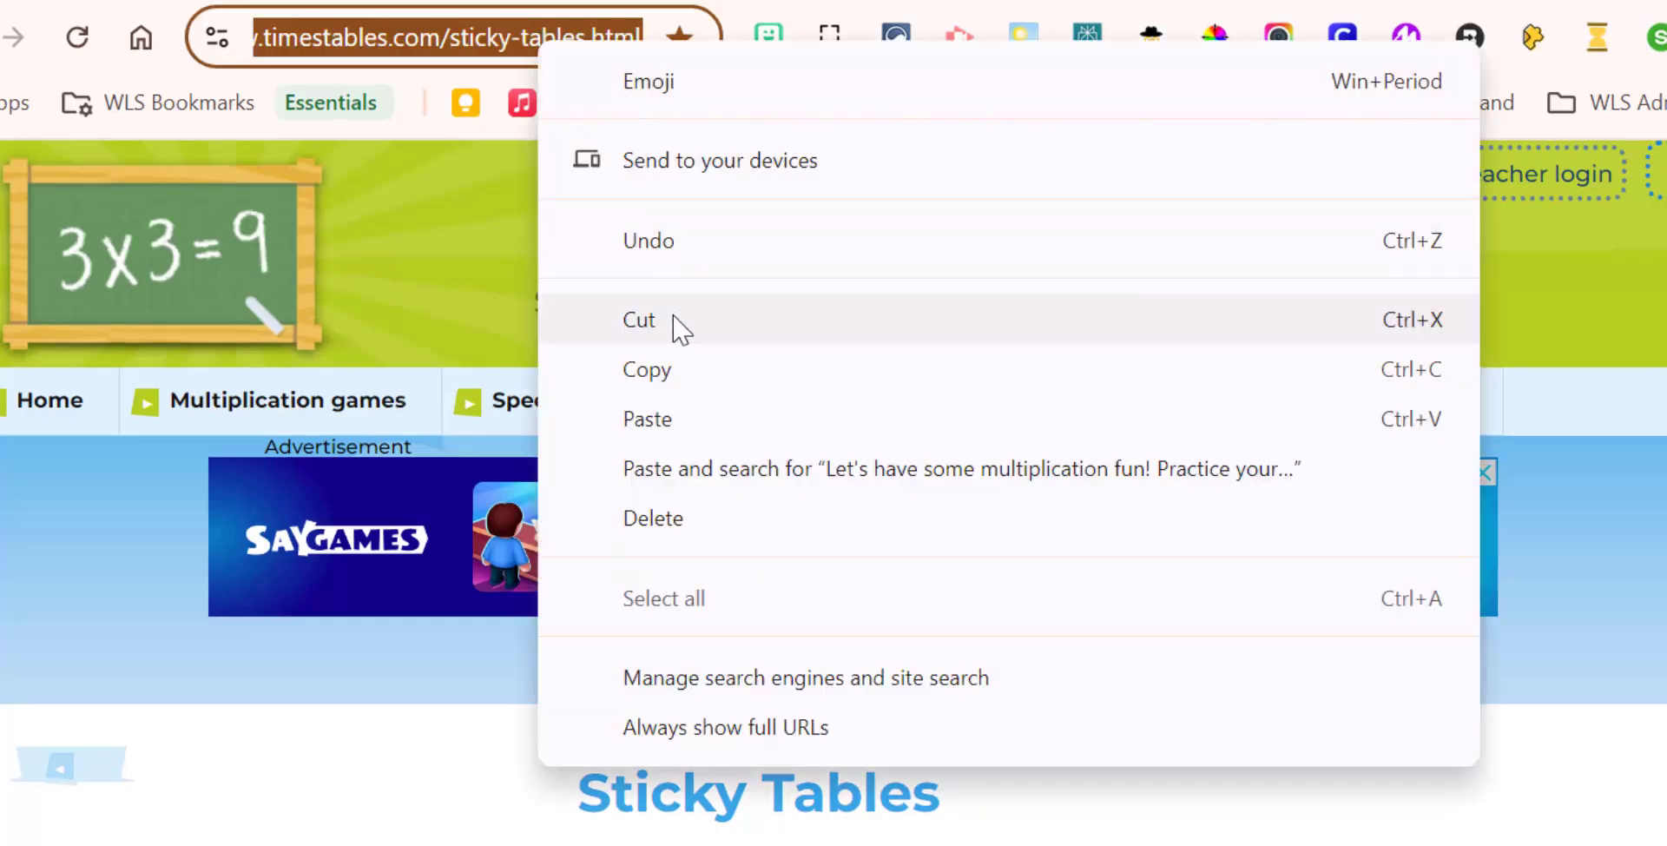
{"action": "left_click", "coordinate": [680, 368]}
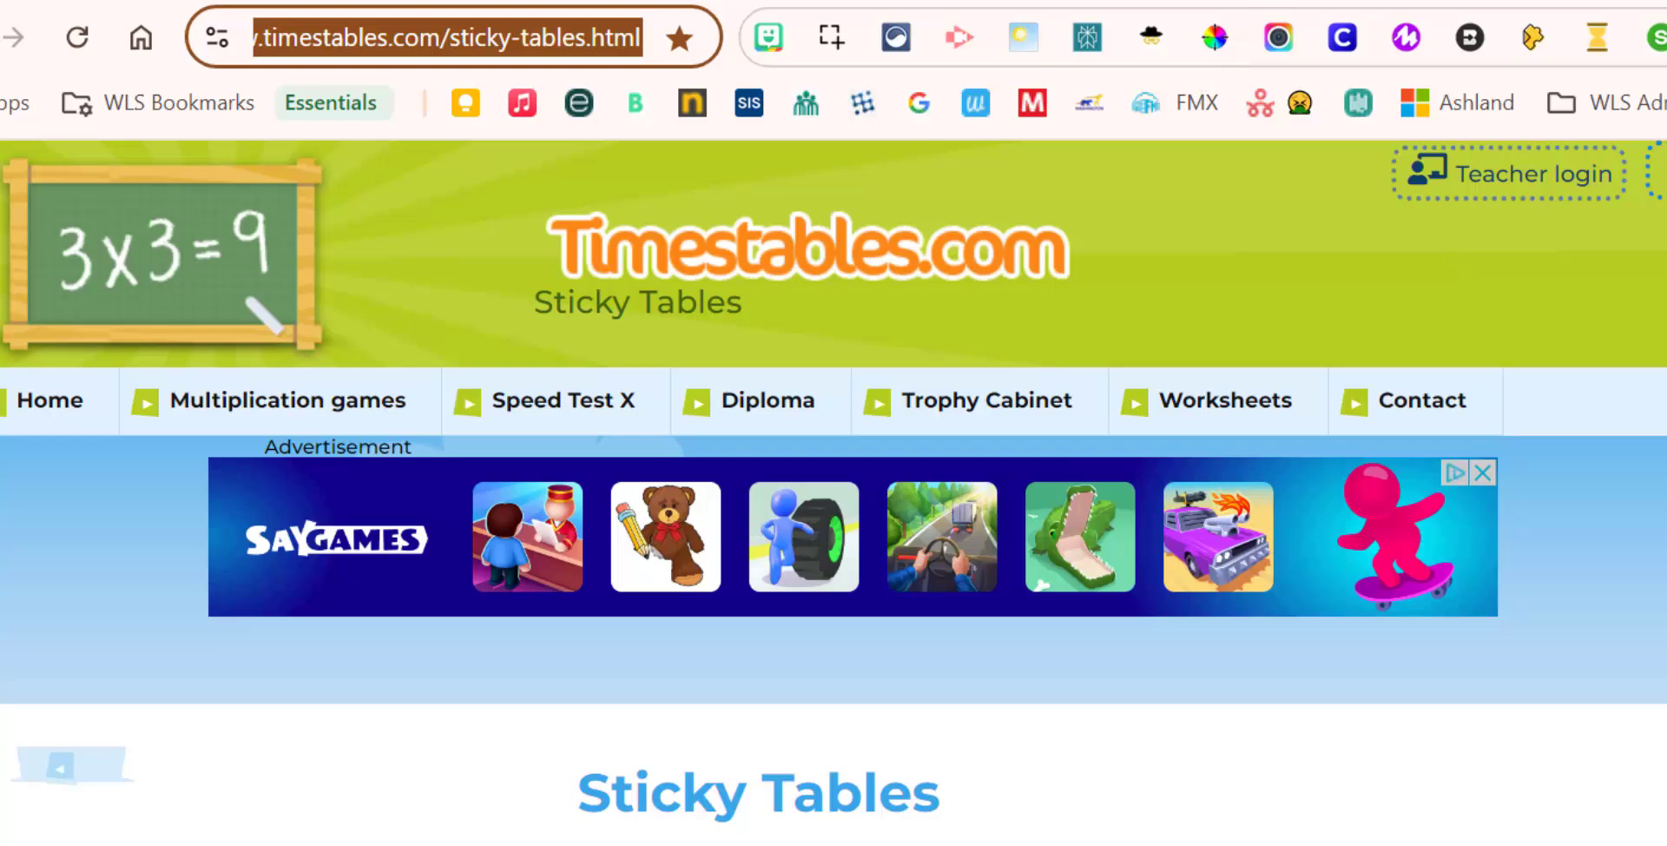
{"action": "left_click", "coordinate": [999, 2]}
{"action": "right_click", "coordinate": [892, 646]}
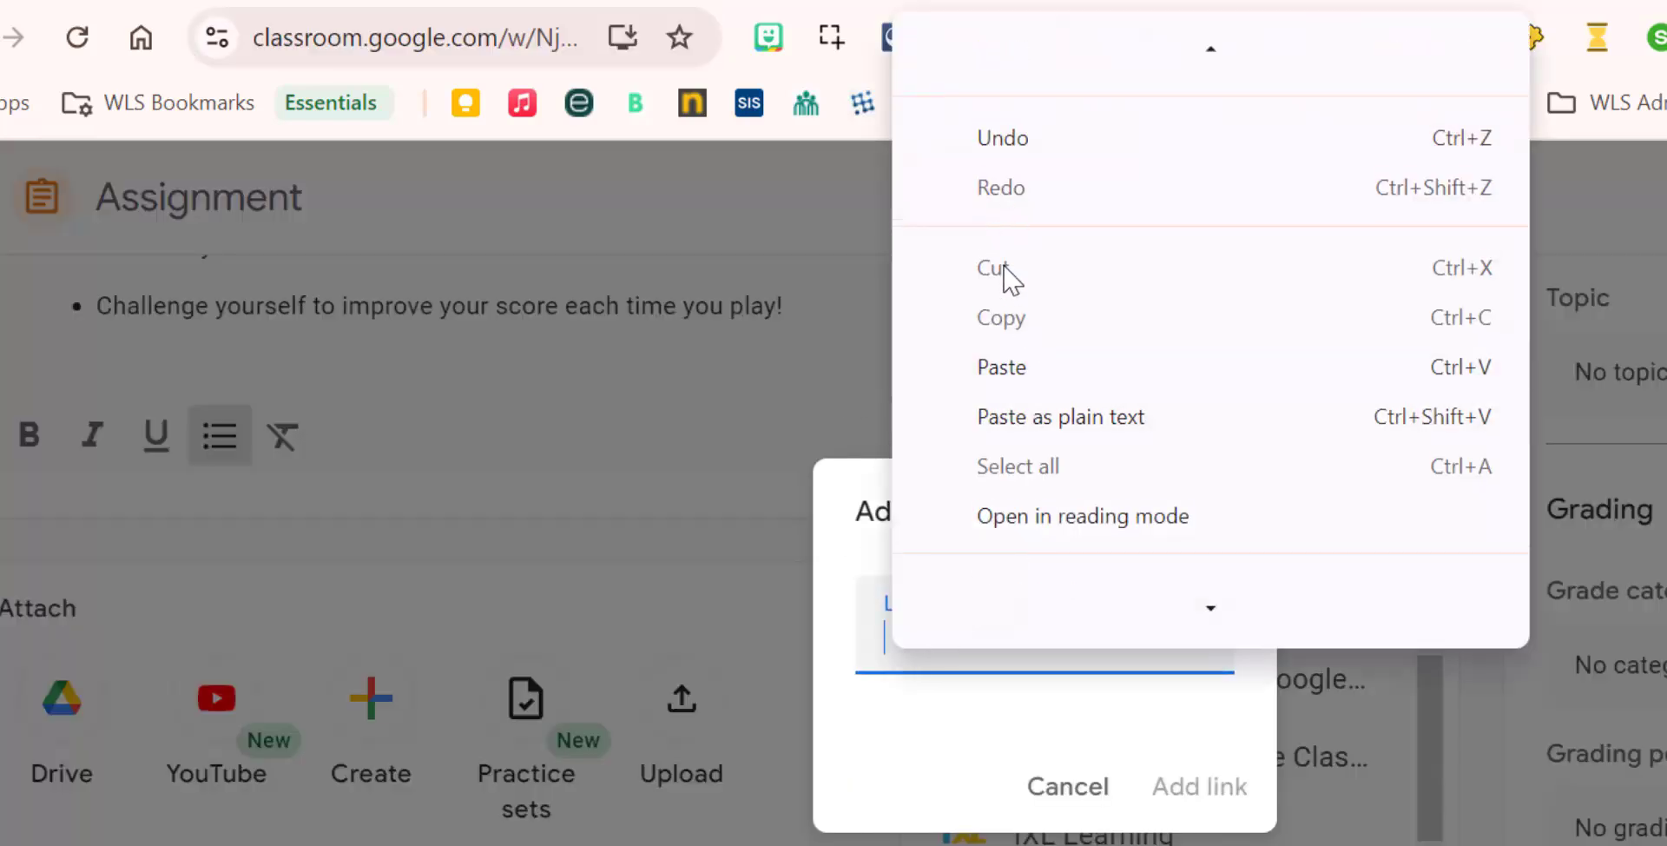
{"action": "left_click", "coordinate": [1031, 366]}
{"action": "left_click", "coordinate": [1183, 786]}
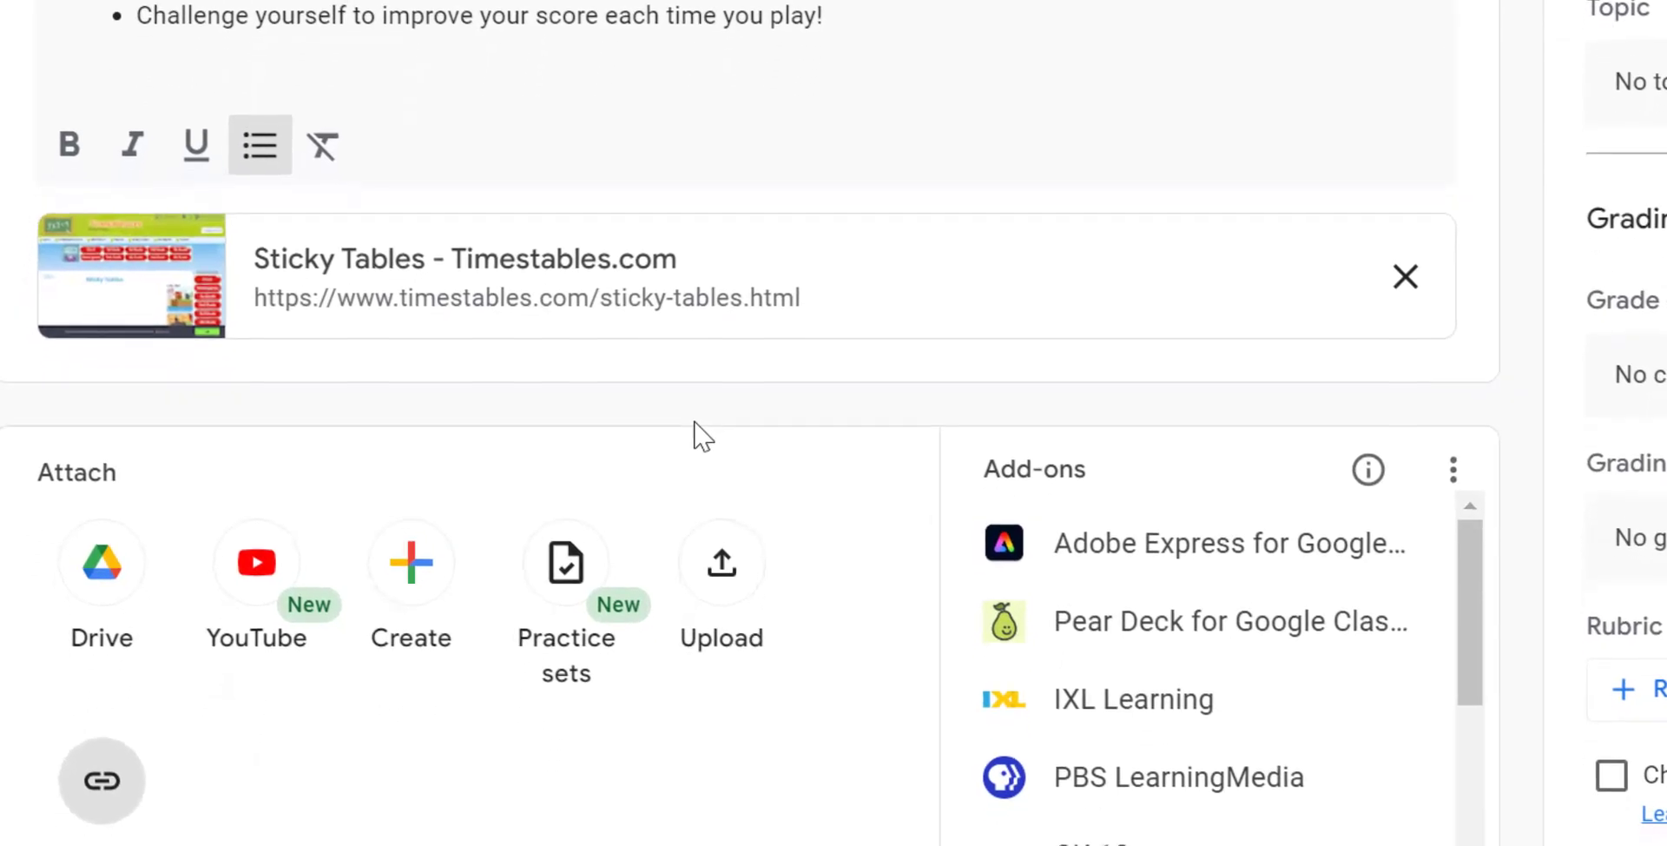
Attach the Multiplication.com Cannon Ball Multiplication game as a second link, copying its address from the game's page.
{"action": "left_click", "coordinate": [104, 770]}
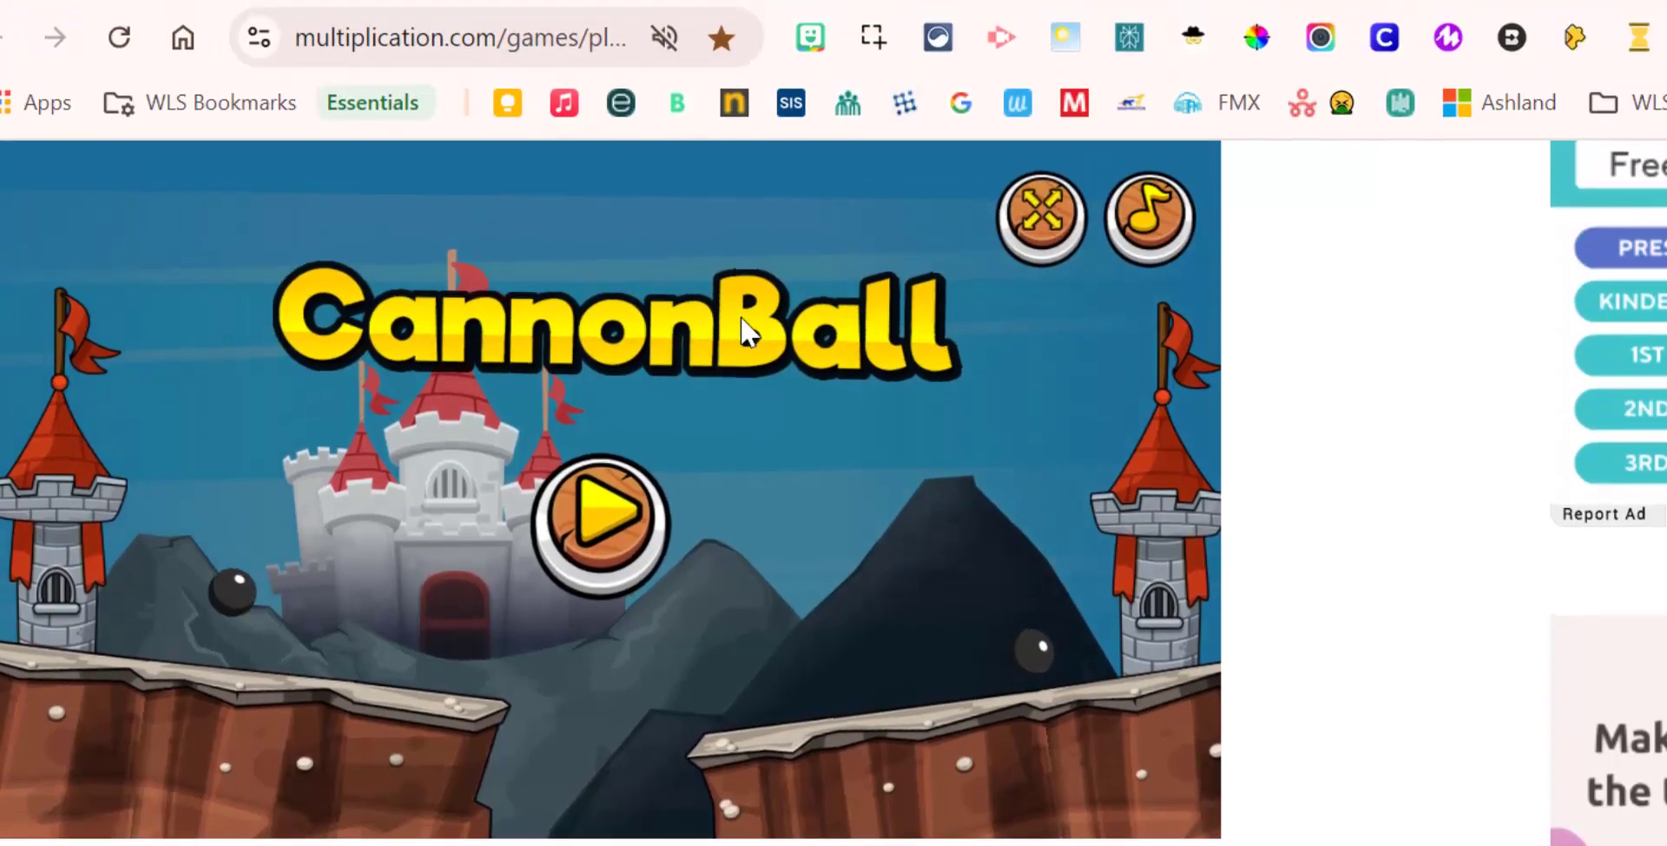
{"action": "scroll", "coordinate": [686, 159], "scroll_direction": "up", "scroll_amount": 5}
{"action": "left_click", "coordinate": [506, 35]}
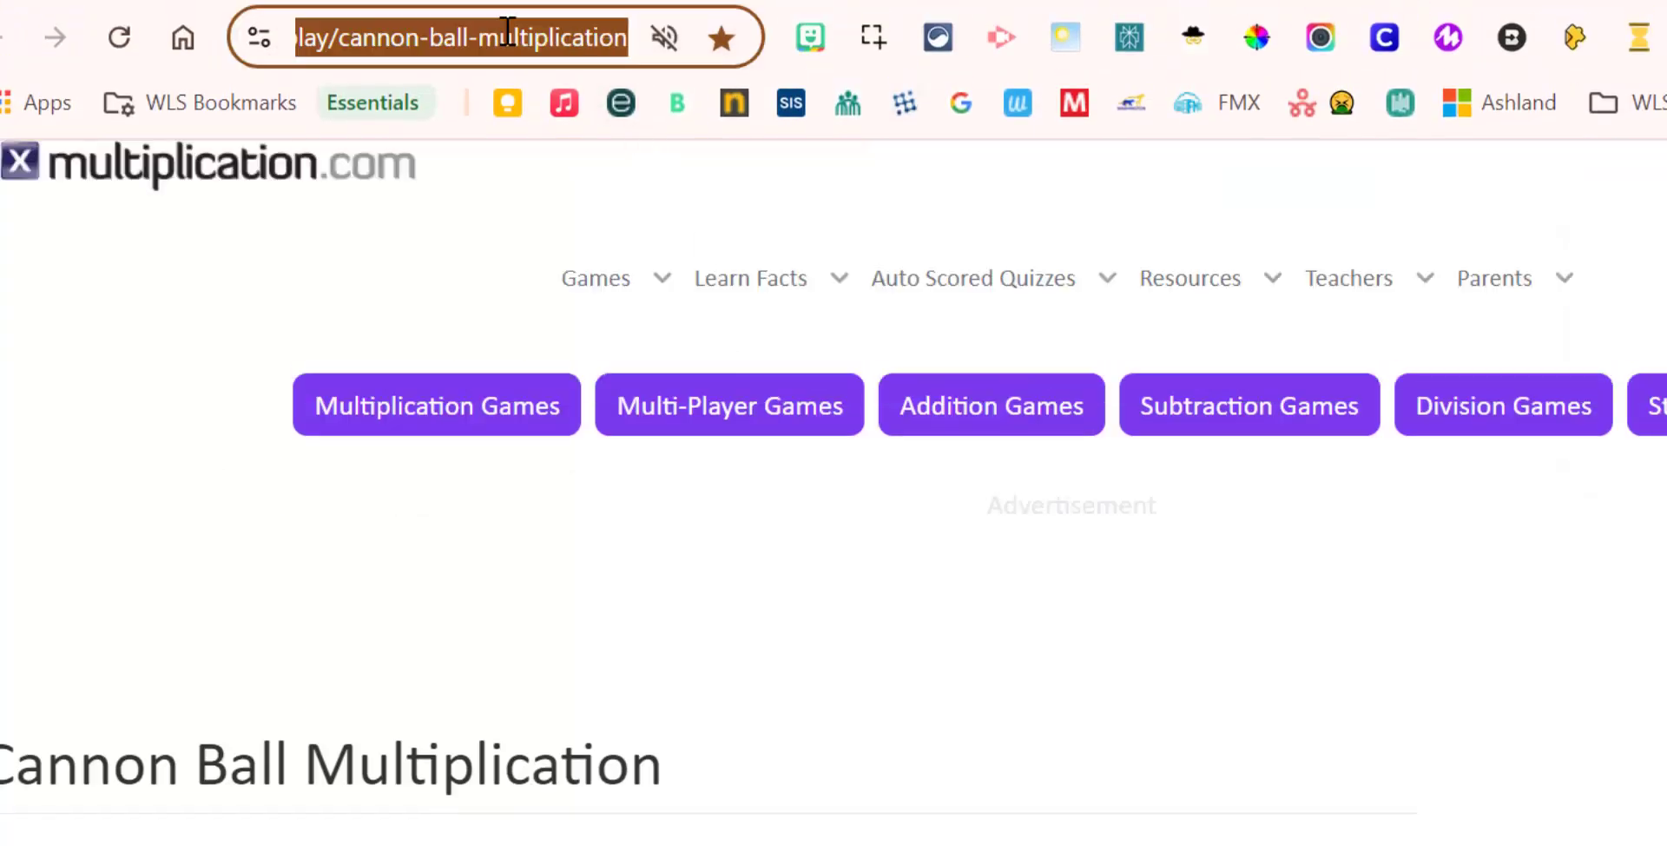
{"action": "right_click", "coordinate": [506, 41]}
{"action": "left_click", "coordinate": [613, 355]}
{"action": "left_click", "coordinate": [974, 1]}
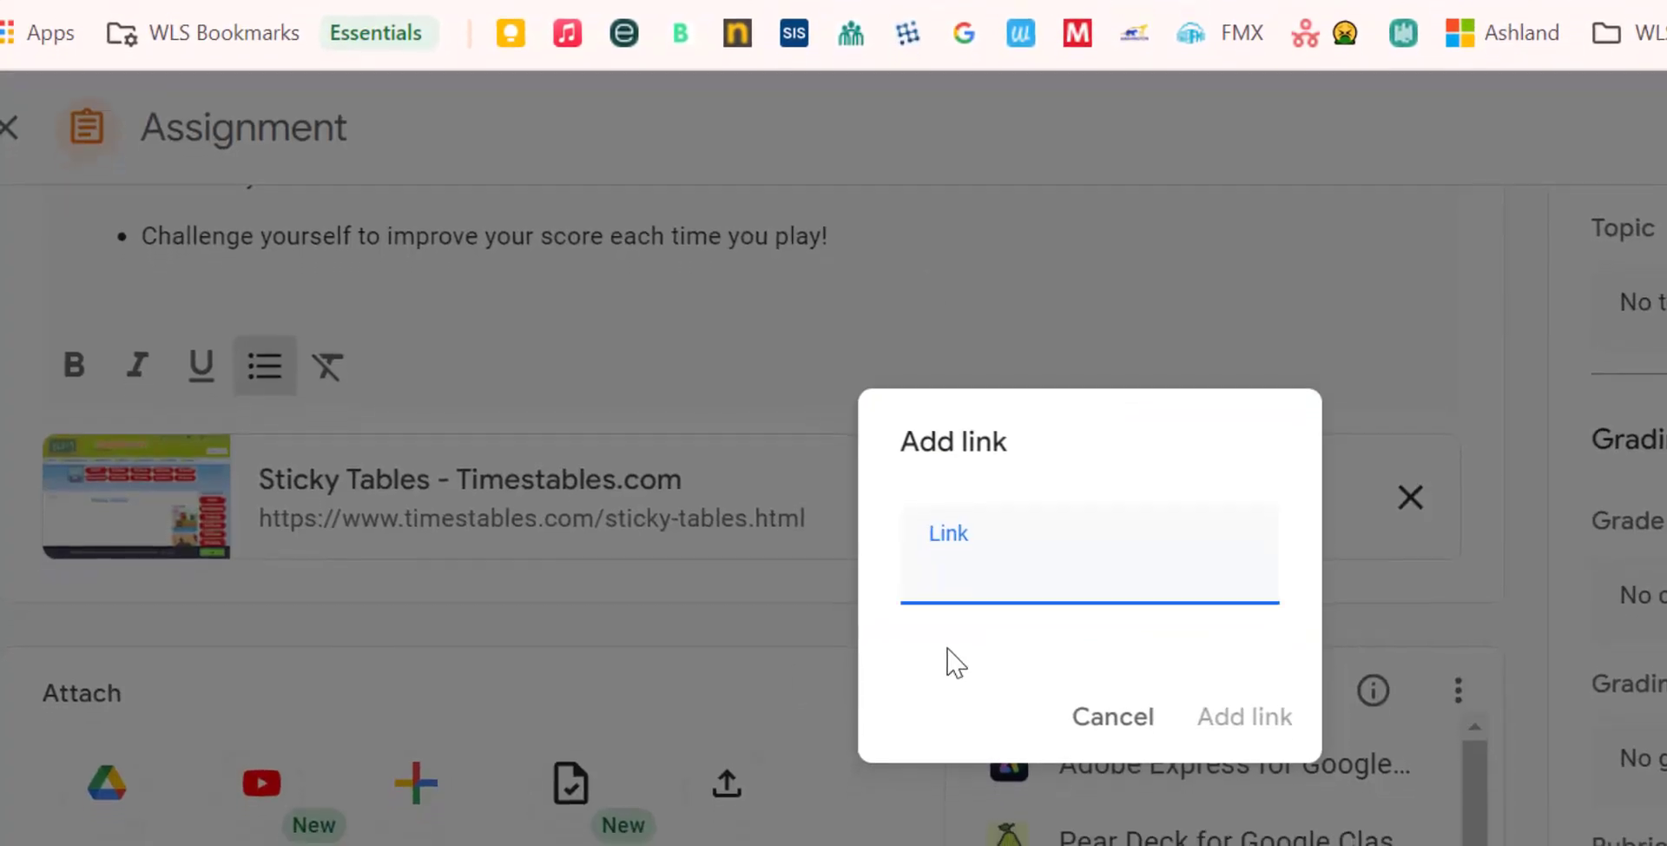
{"action": "right_click", "coordinate": [960, 566]}
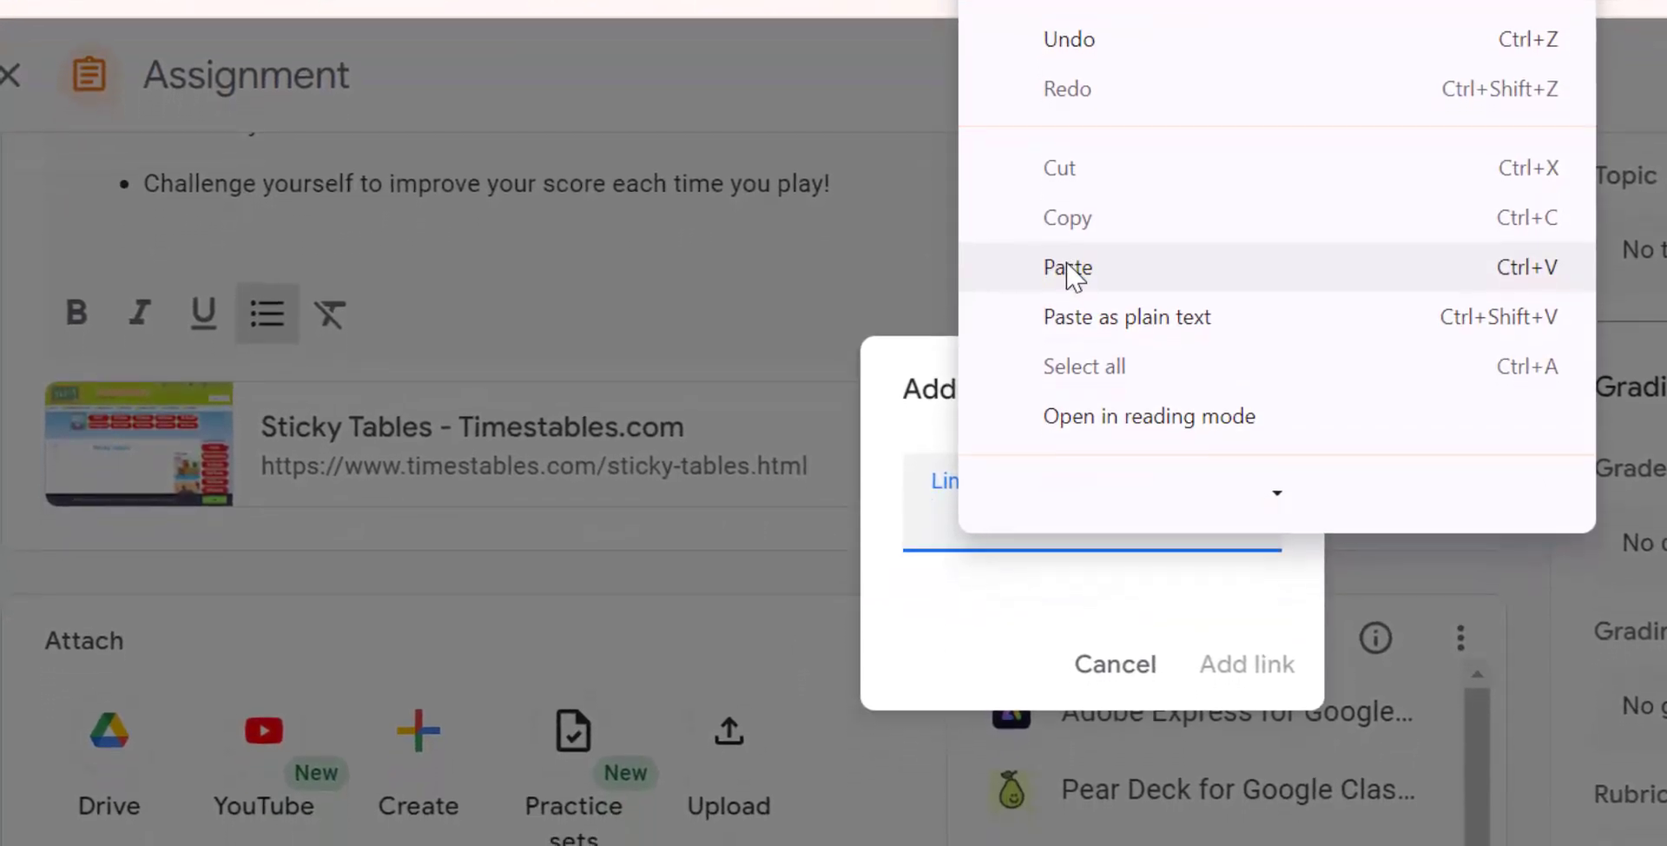
{"action": "left_click", "coordinate": [1068, 270]}
{"action": "left_click", "coordinate": [1240, 670]}
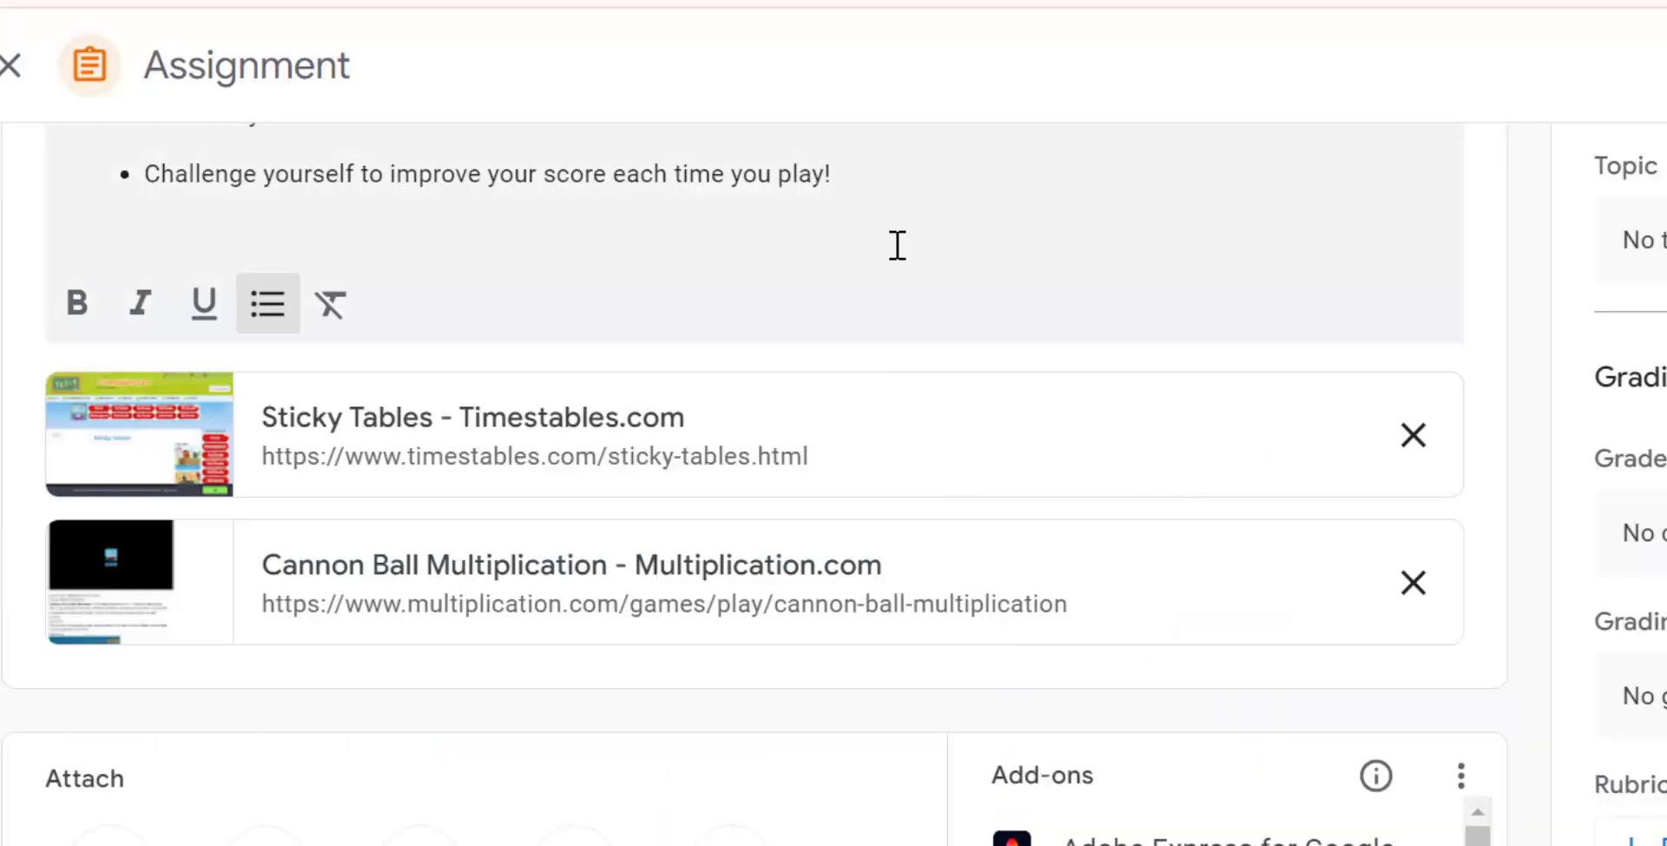
Dismiss the Drive file upload dialog and create a new Google Docs document as an attachment to the assignment.
{"action": "scroll", "coordinate": [897, 244], "scroll_direction": "down", "scroll_amount": 3}
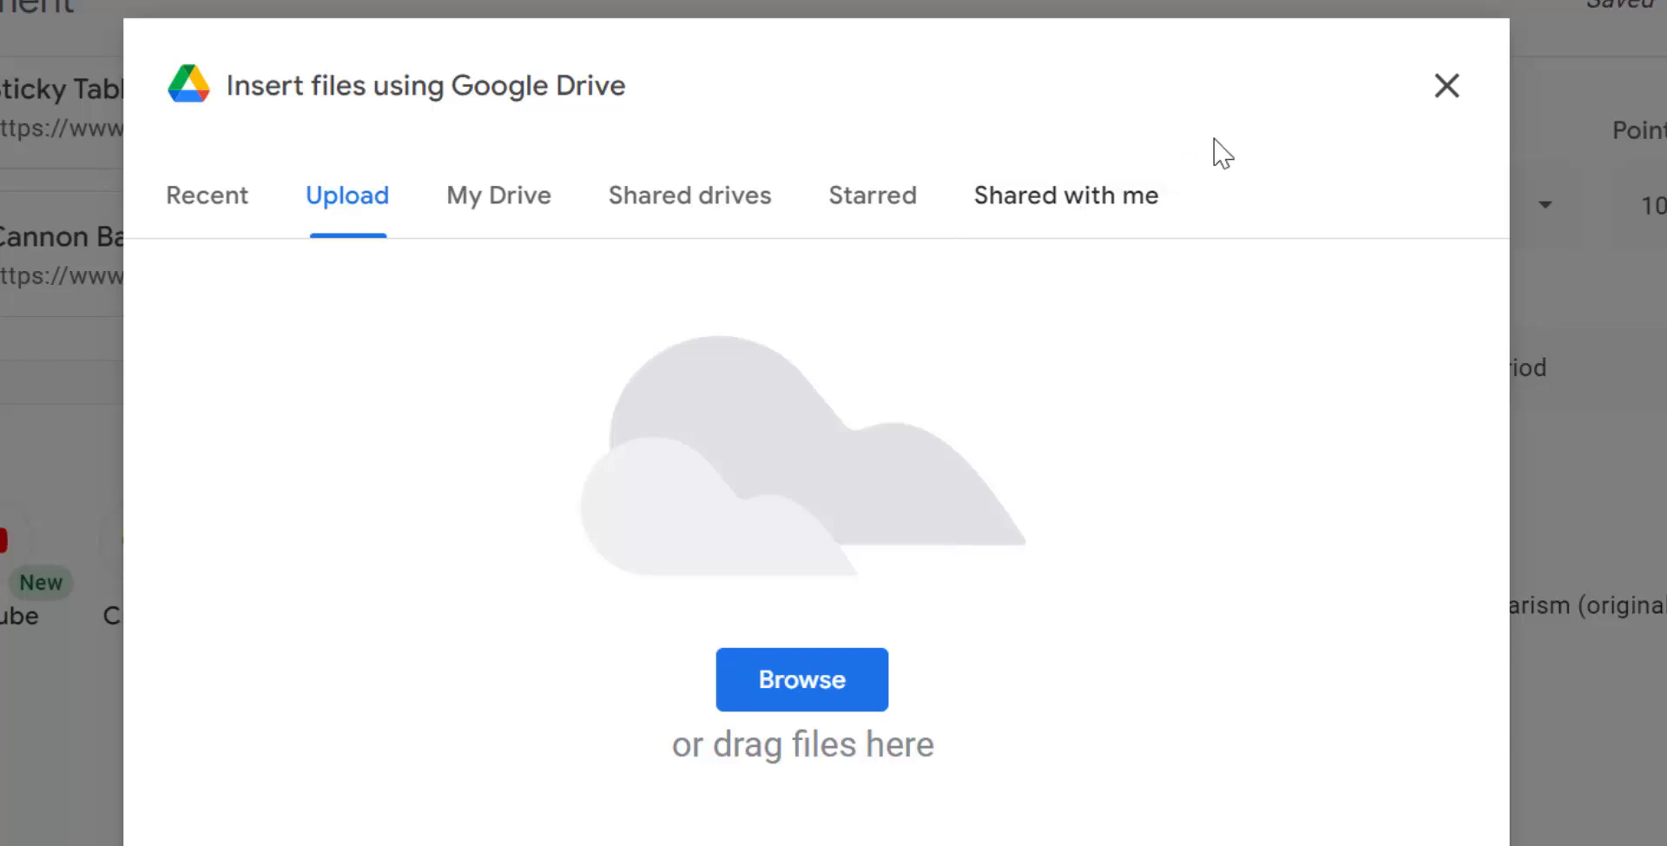
{"action": "left_click", "coordinate": [1448, 84]}
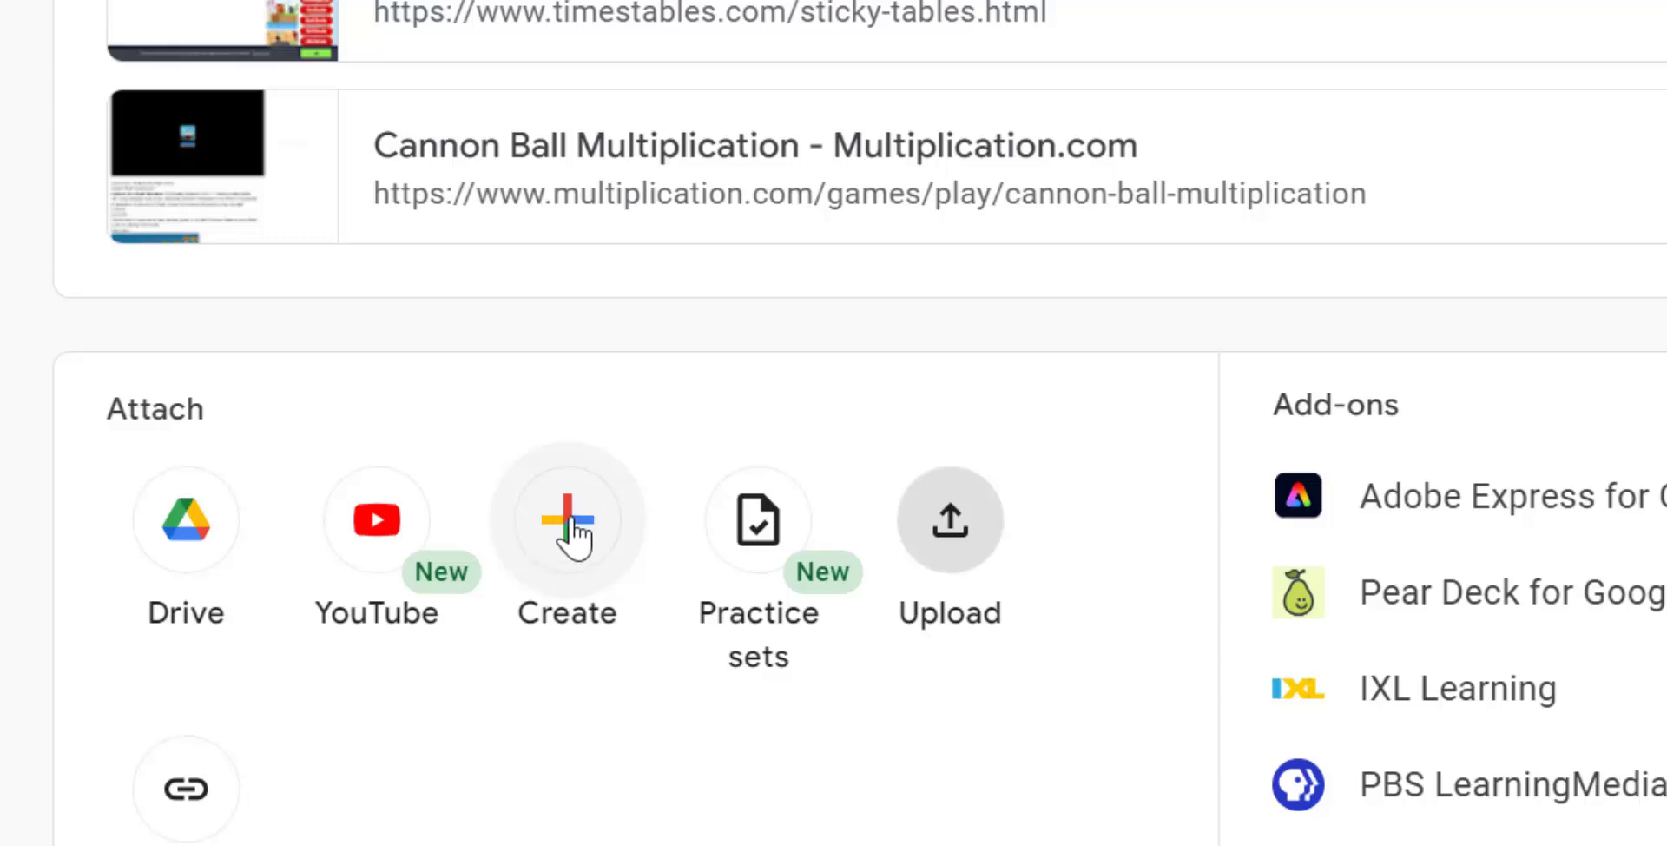
{"action": "left_click", "coordinate": [573, 530]}
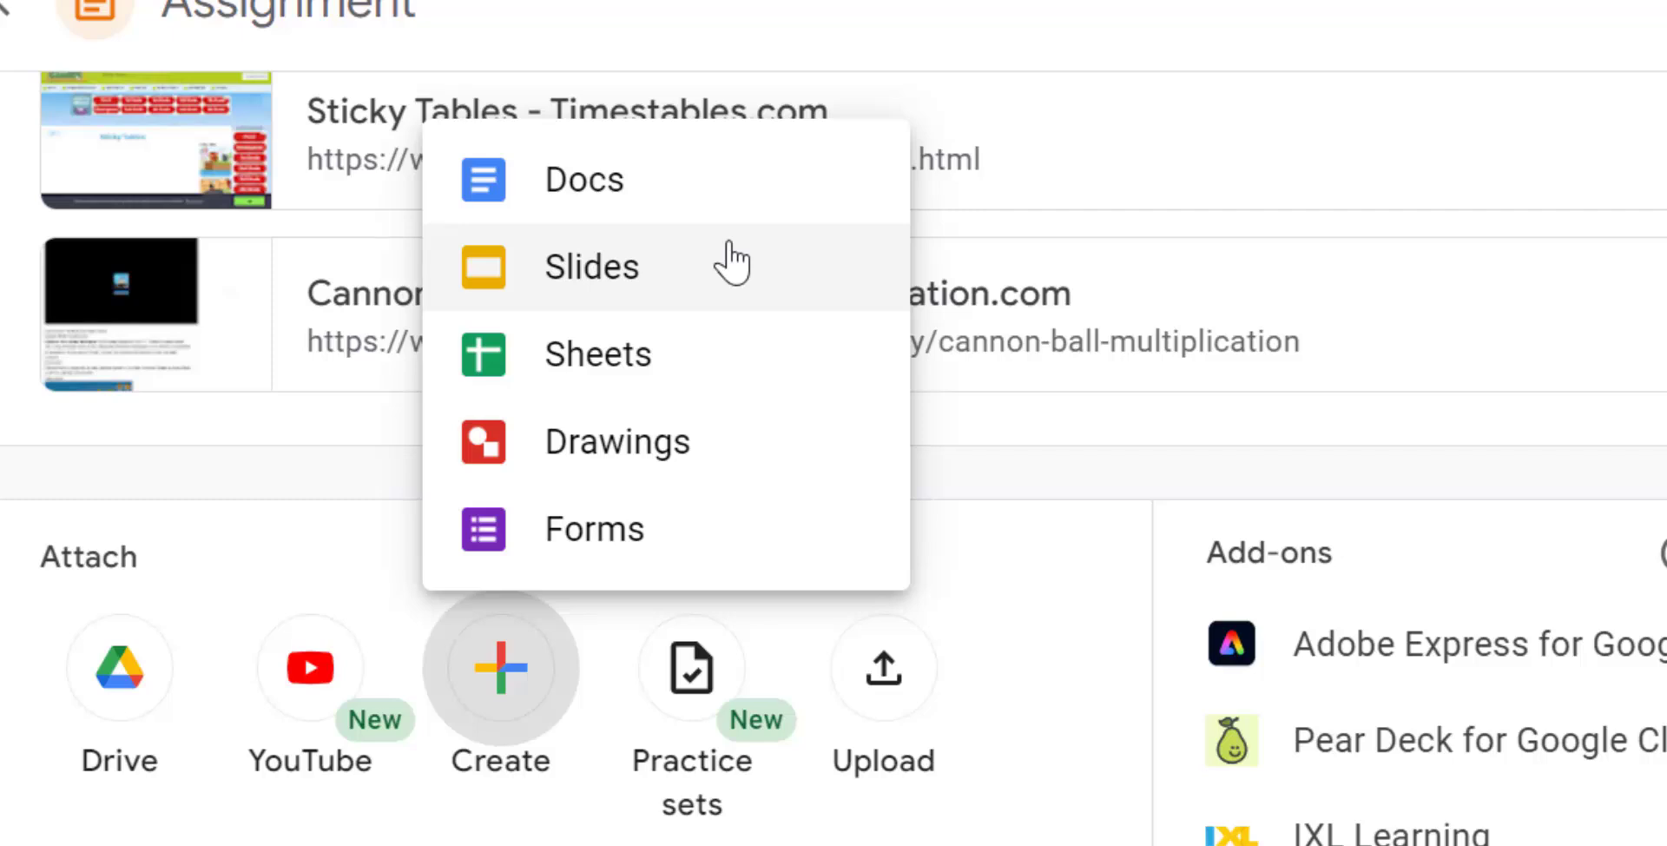
{"action": "left_click", "coordinate": [680, 197]}
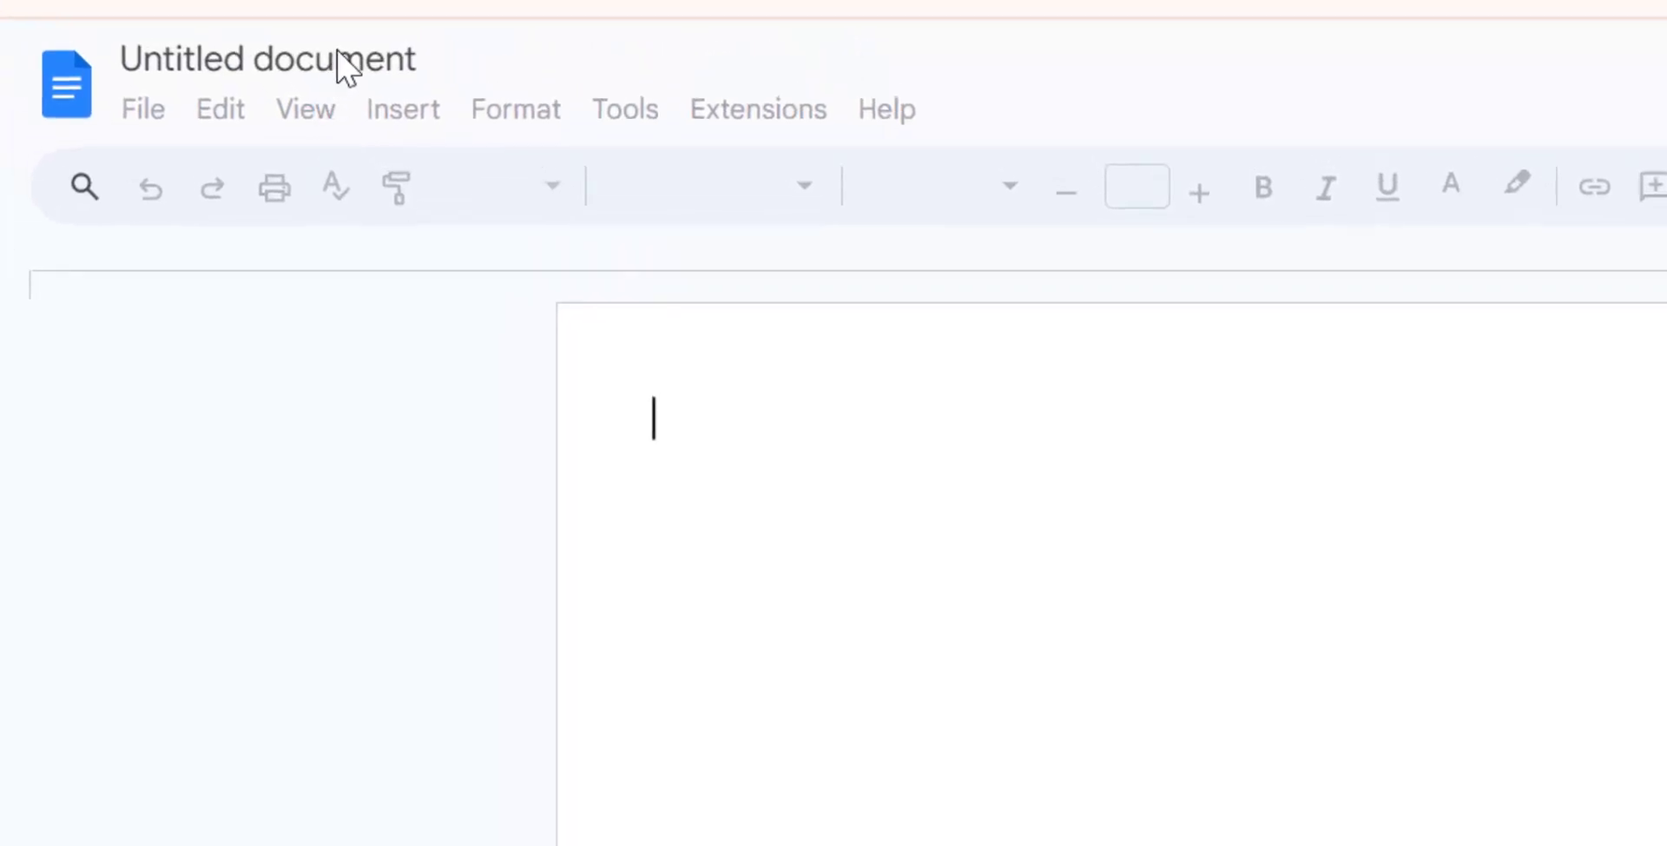
Name the new document "Multiplication Reflection".
{"action": "left_click", "coordinate": [347, 65]}
{"action": "type", "text": "Multiplication "}
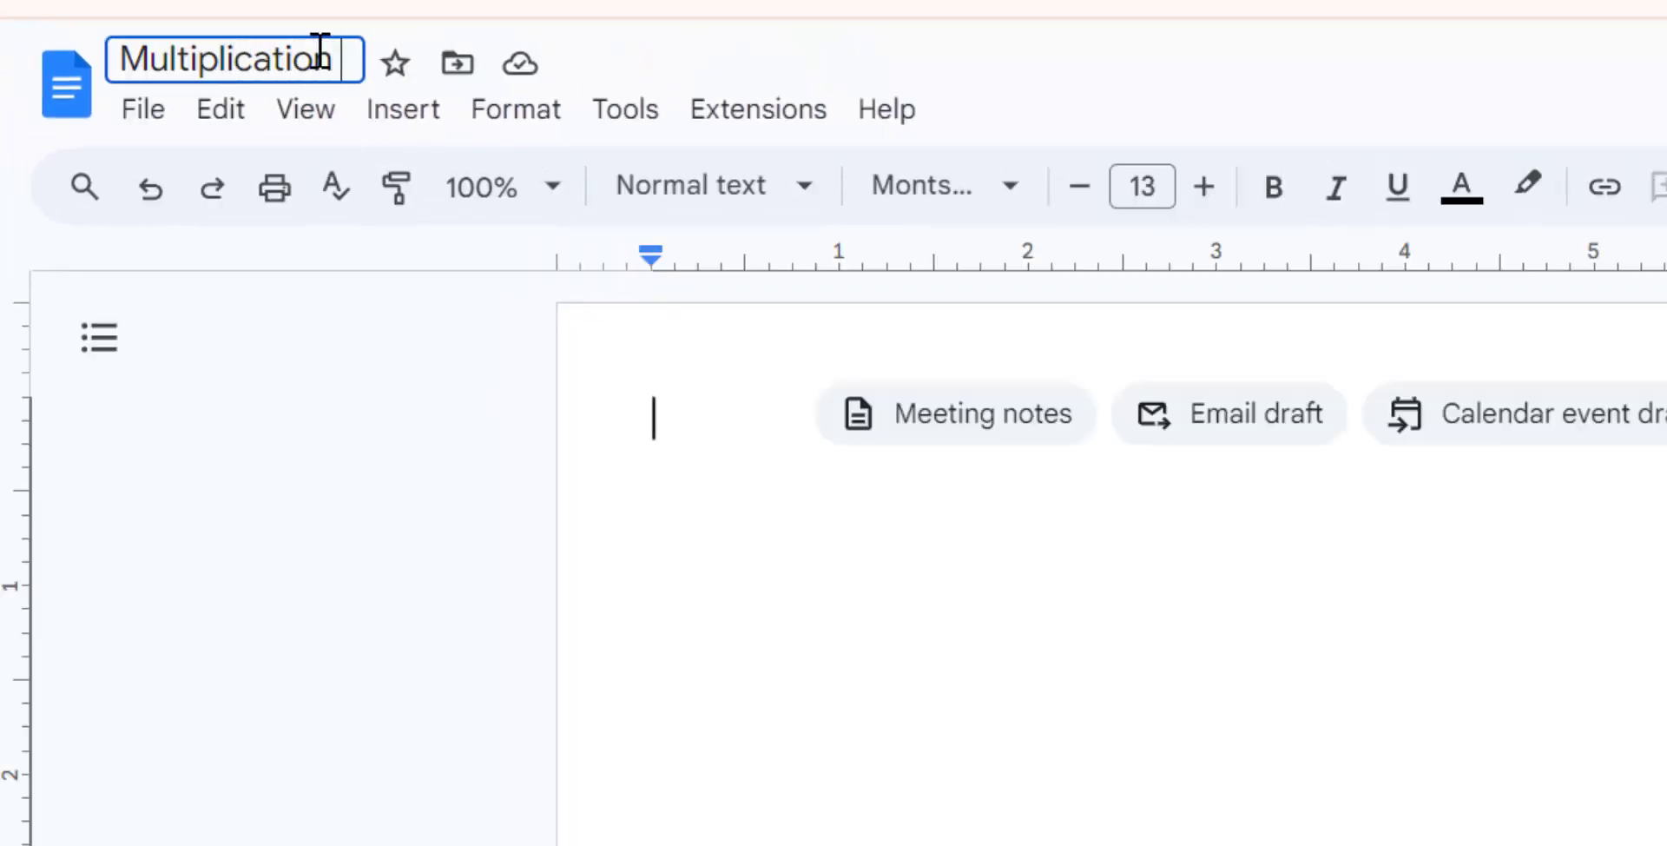
{"action": "type", "text": "Reflection"}
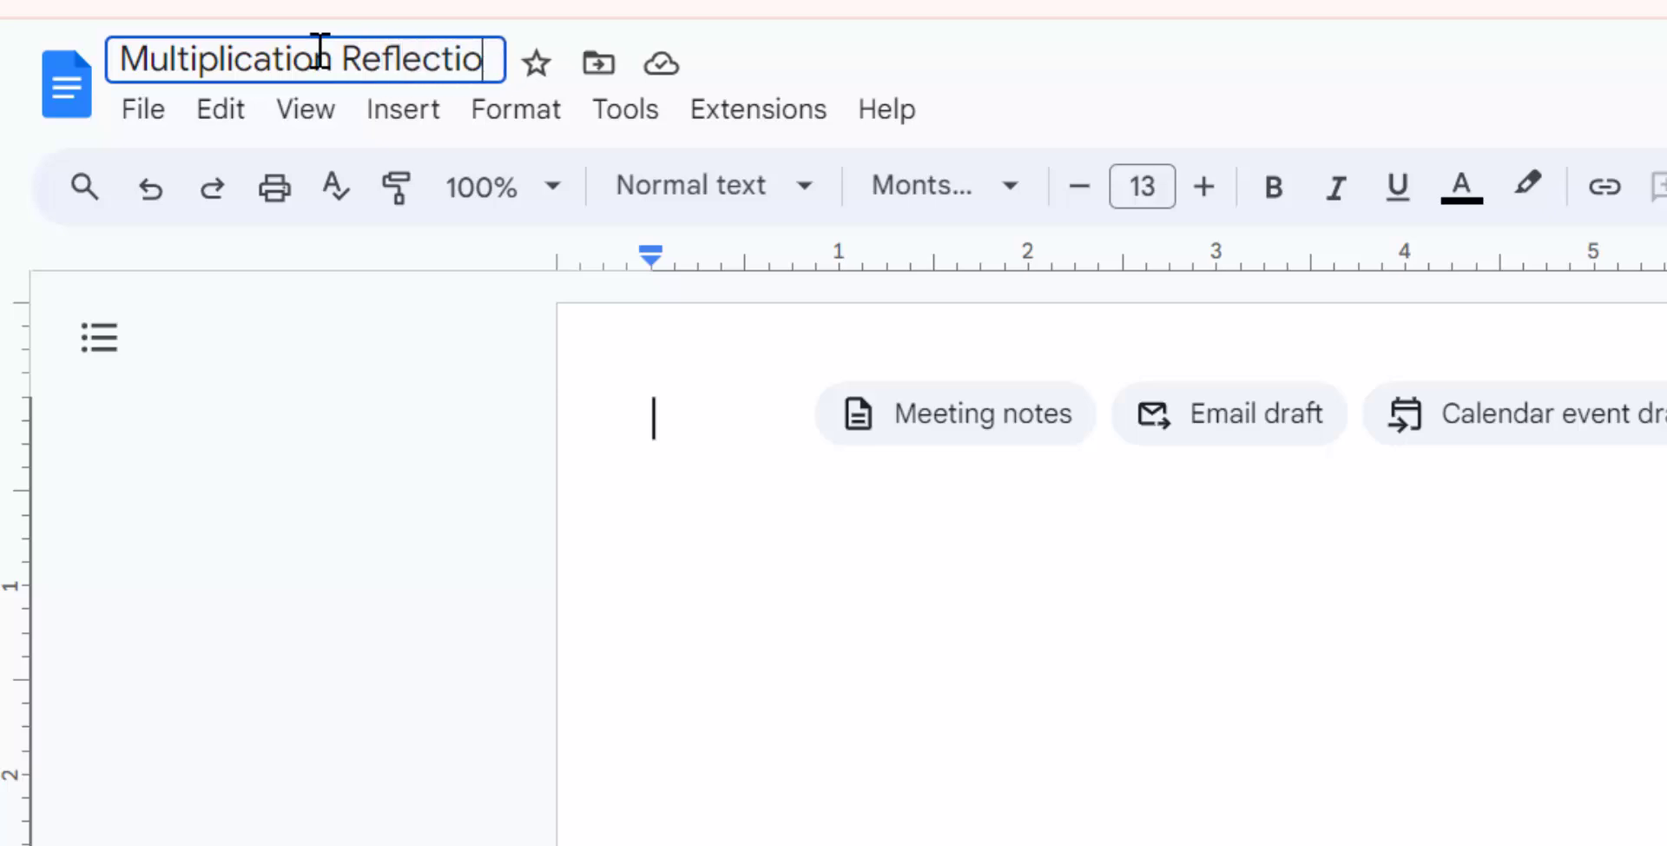
{"action": "left_click", "coordinate": [708, 424]}
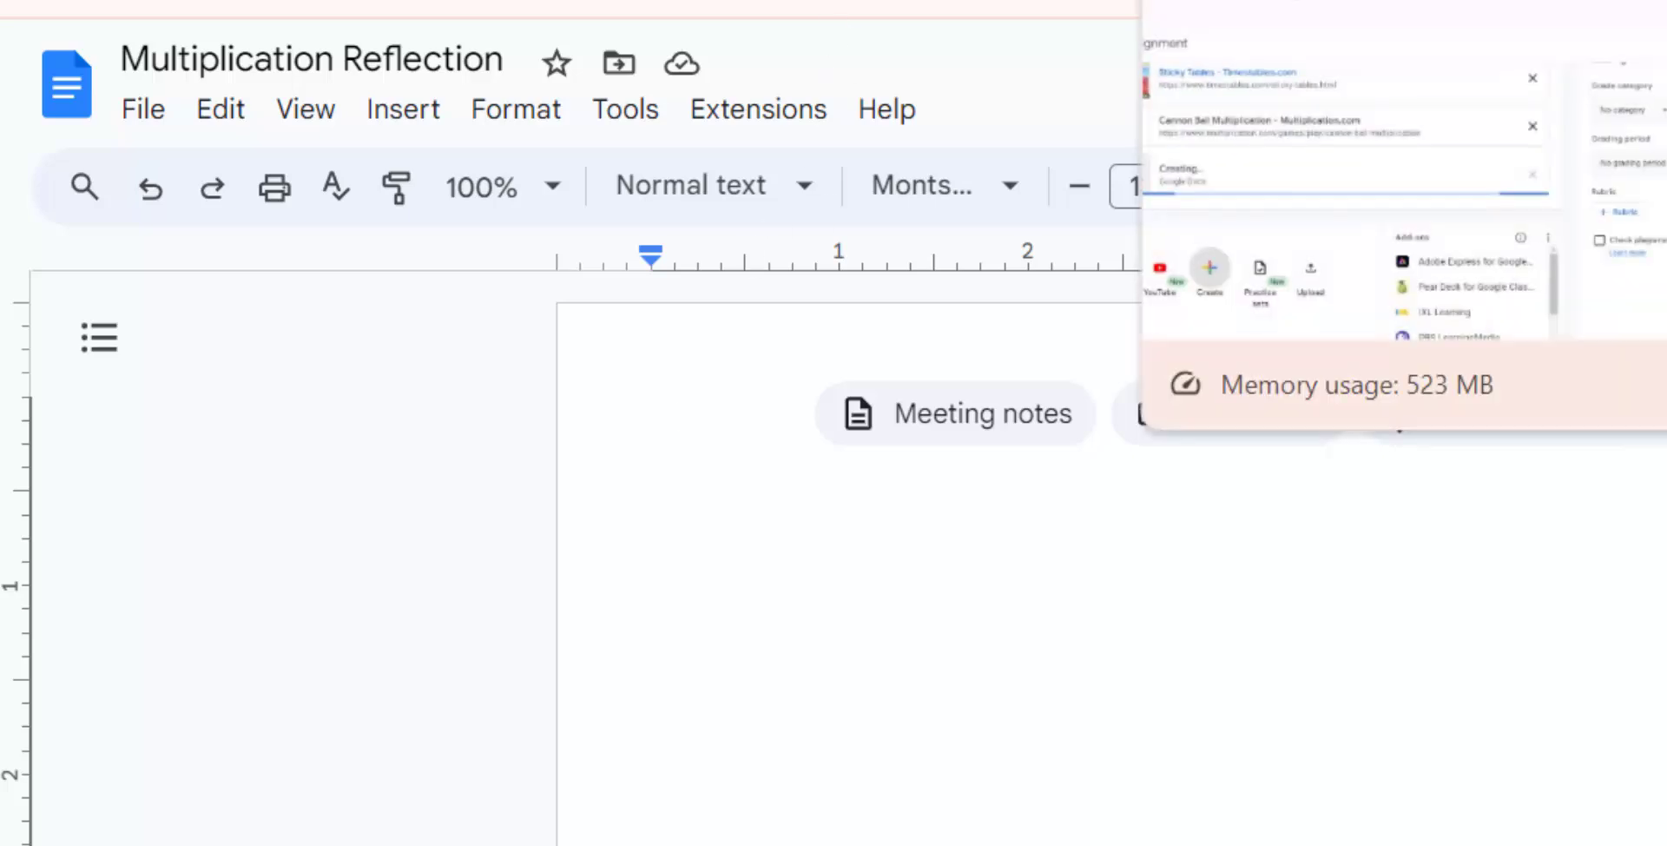
Return to the assignment and set the untitled Google Docs attachment to make a copy for each student.
{"action": "key", "text": "ctrl+shift+Tab"}
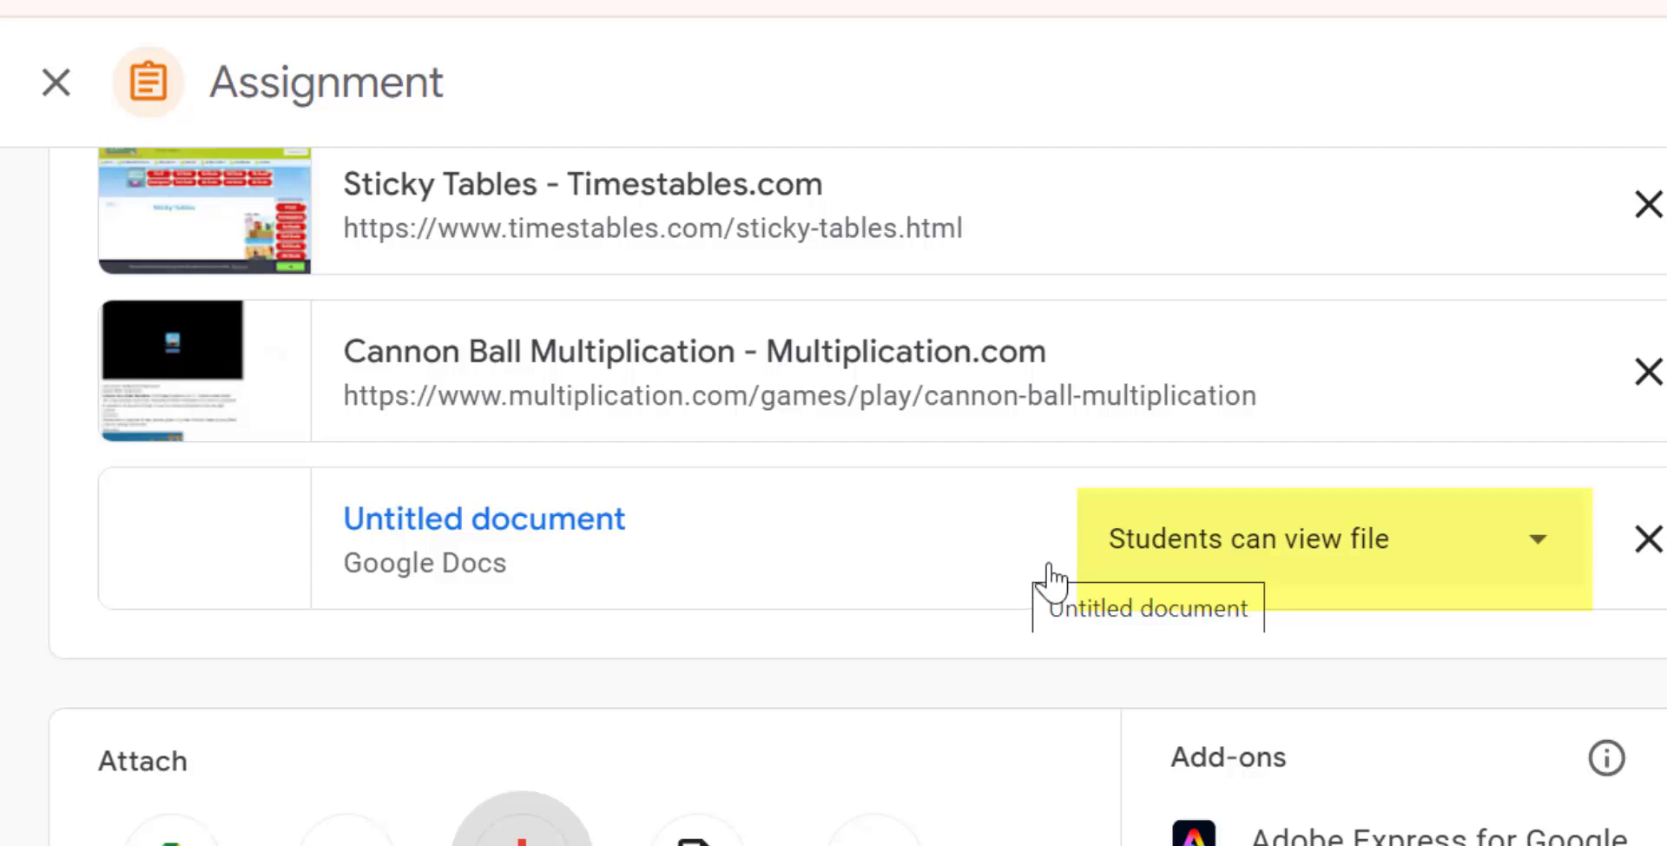
{"action": "left_click", "coordinate": [1325, 543]}
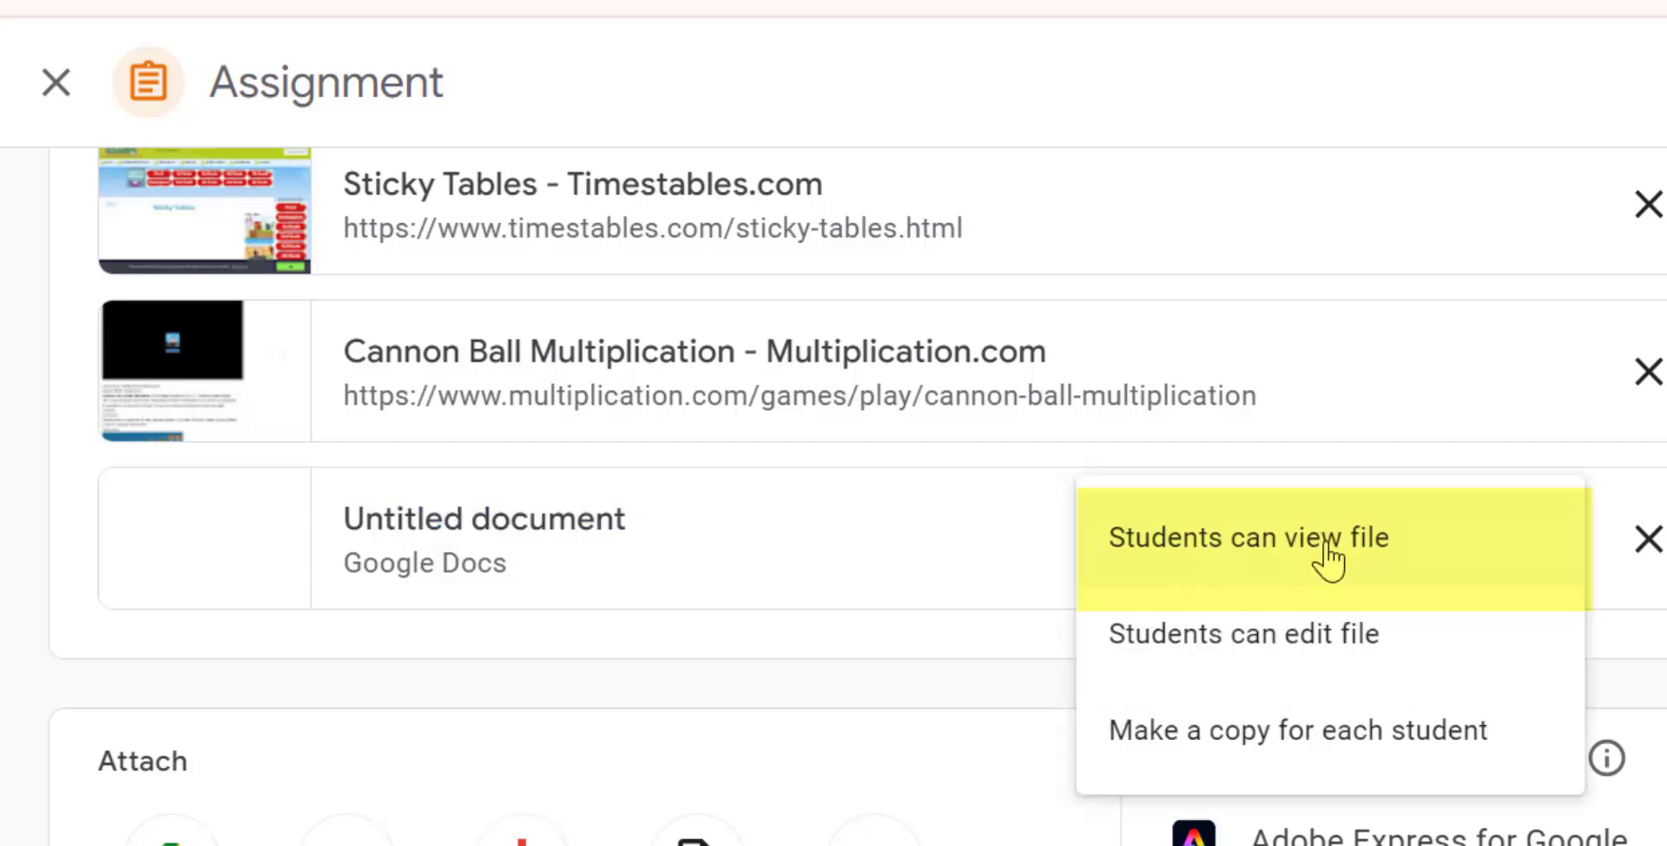
{"action": "left_click", "coordinate": [1189, 735]}
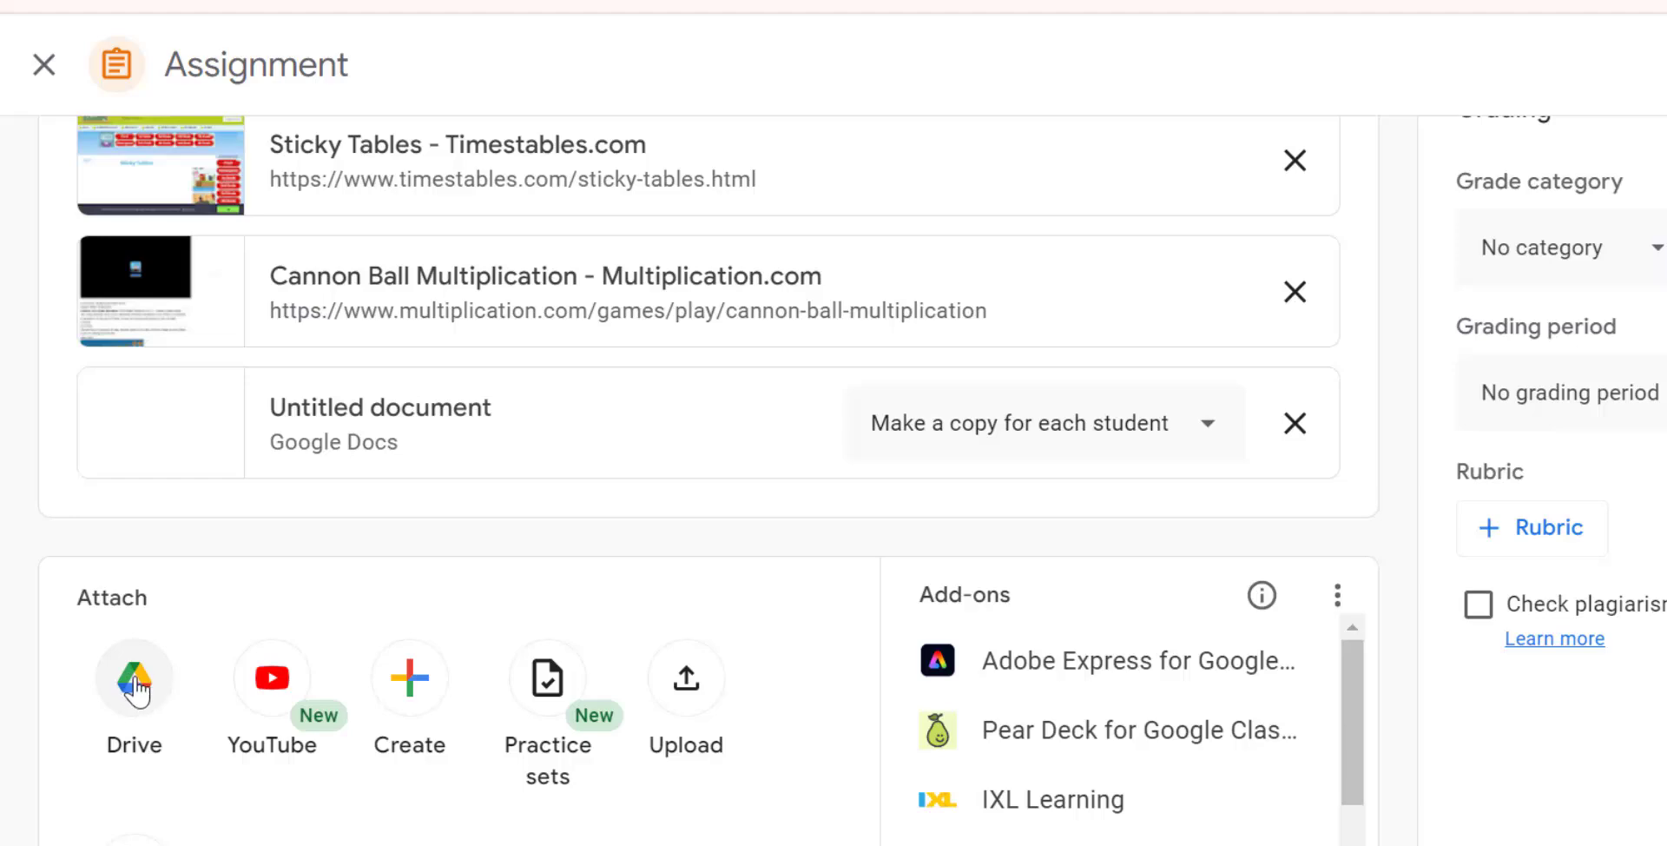
Search Google Drive for "reflection" to find an existing file for the assignment.
{"action": "left_click", "coordinate": [134, 681]}
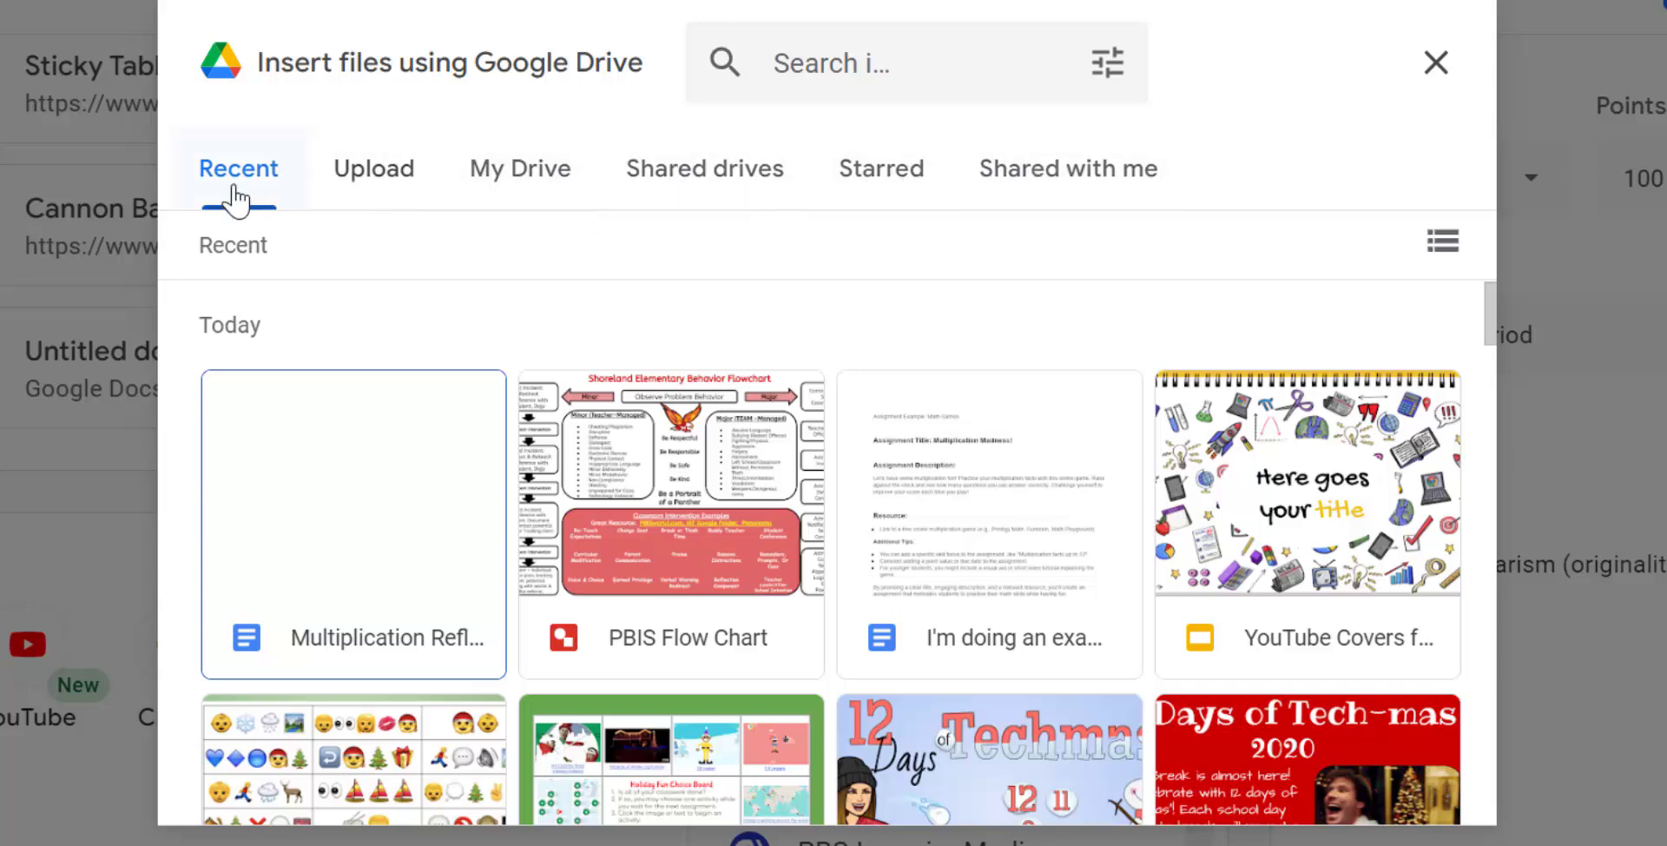
{"action": "left_click", "coordinate": [845, 64]}
{"action": "type", "text": "type:presentation"}
{"action": "key", "text": "Return"}
{"action": "key", "text": "ctrl+shift+Left"}
{"action": "key", "text": "ctrl+shift+Left"}
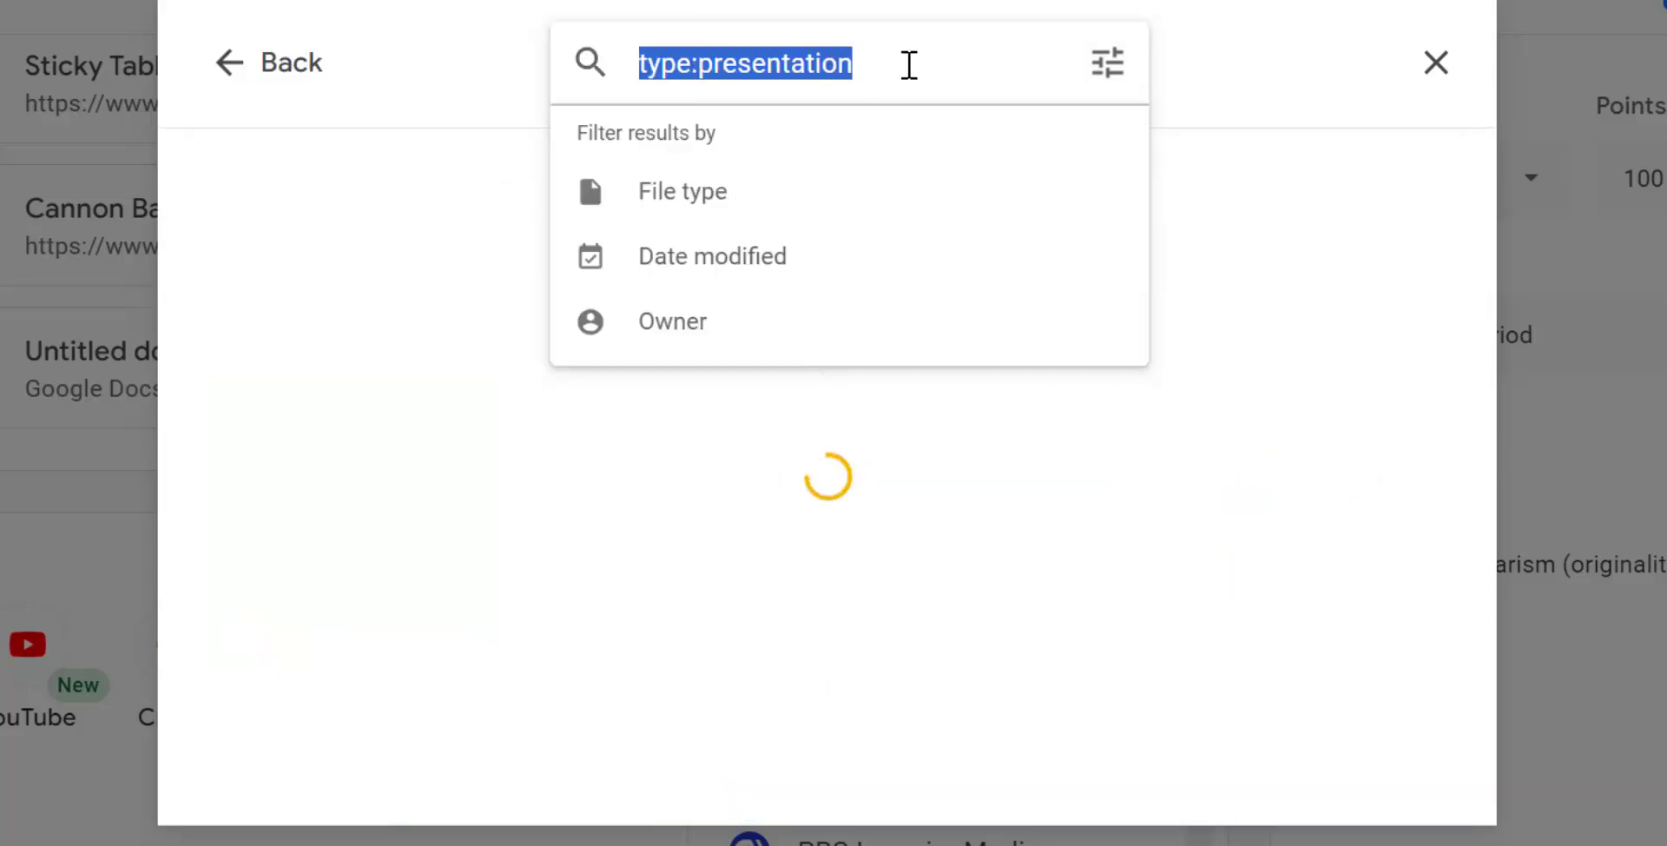
{"action": "type", "text": "reflection"}
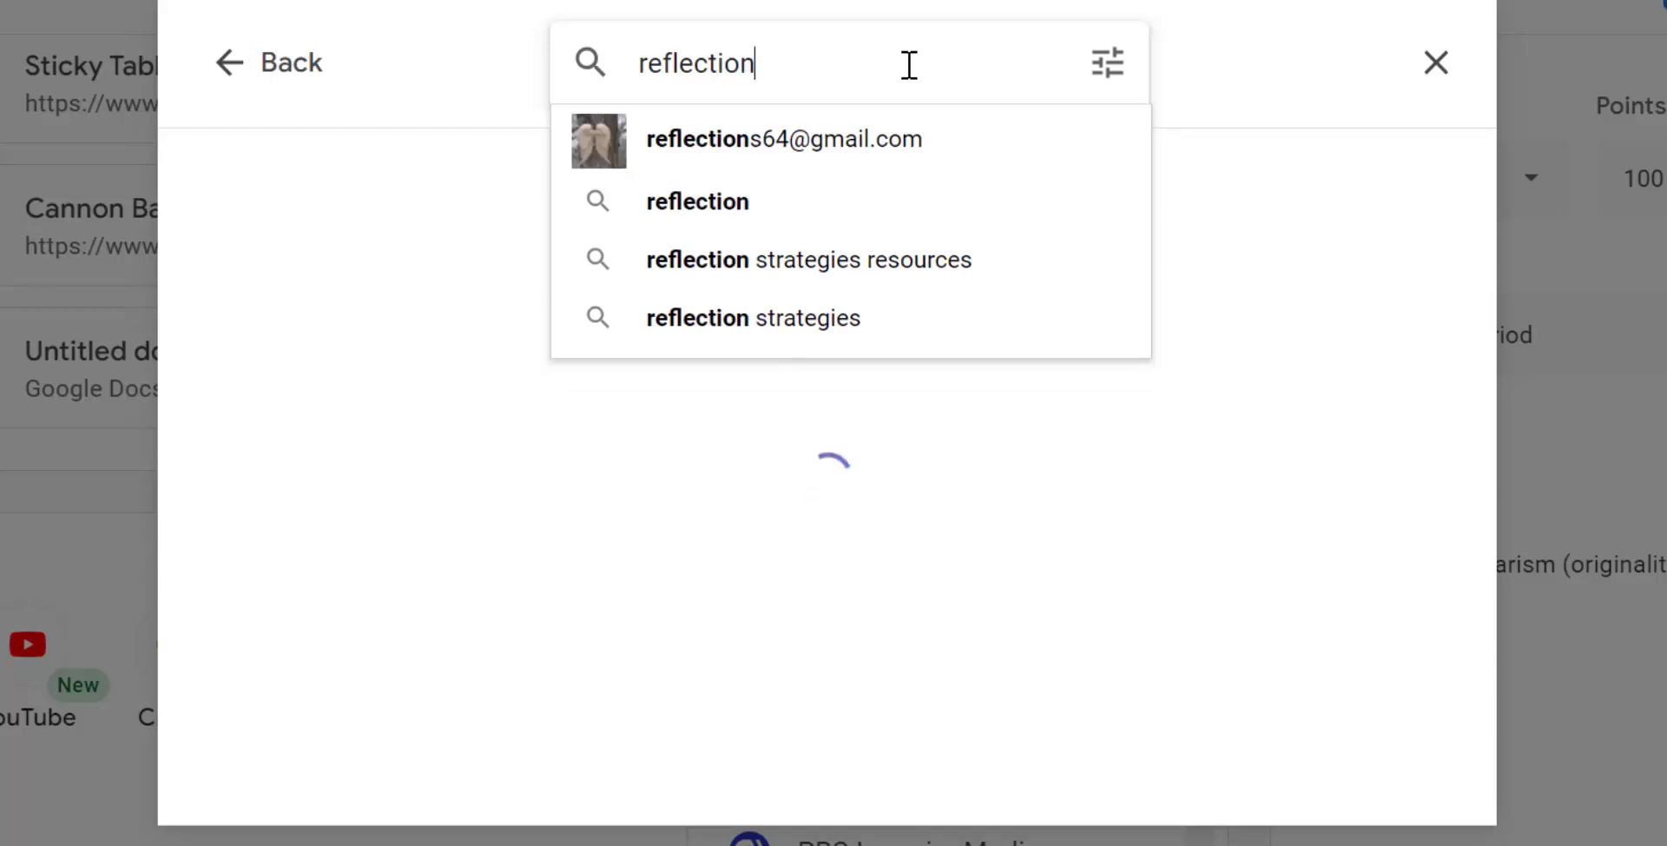
{"action": "key", "text": "Return"}
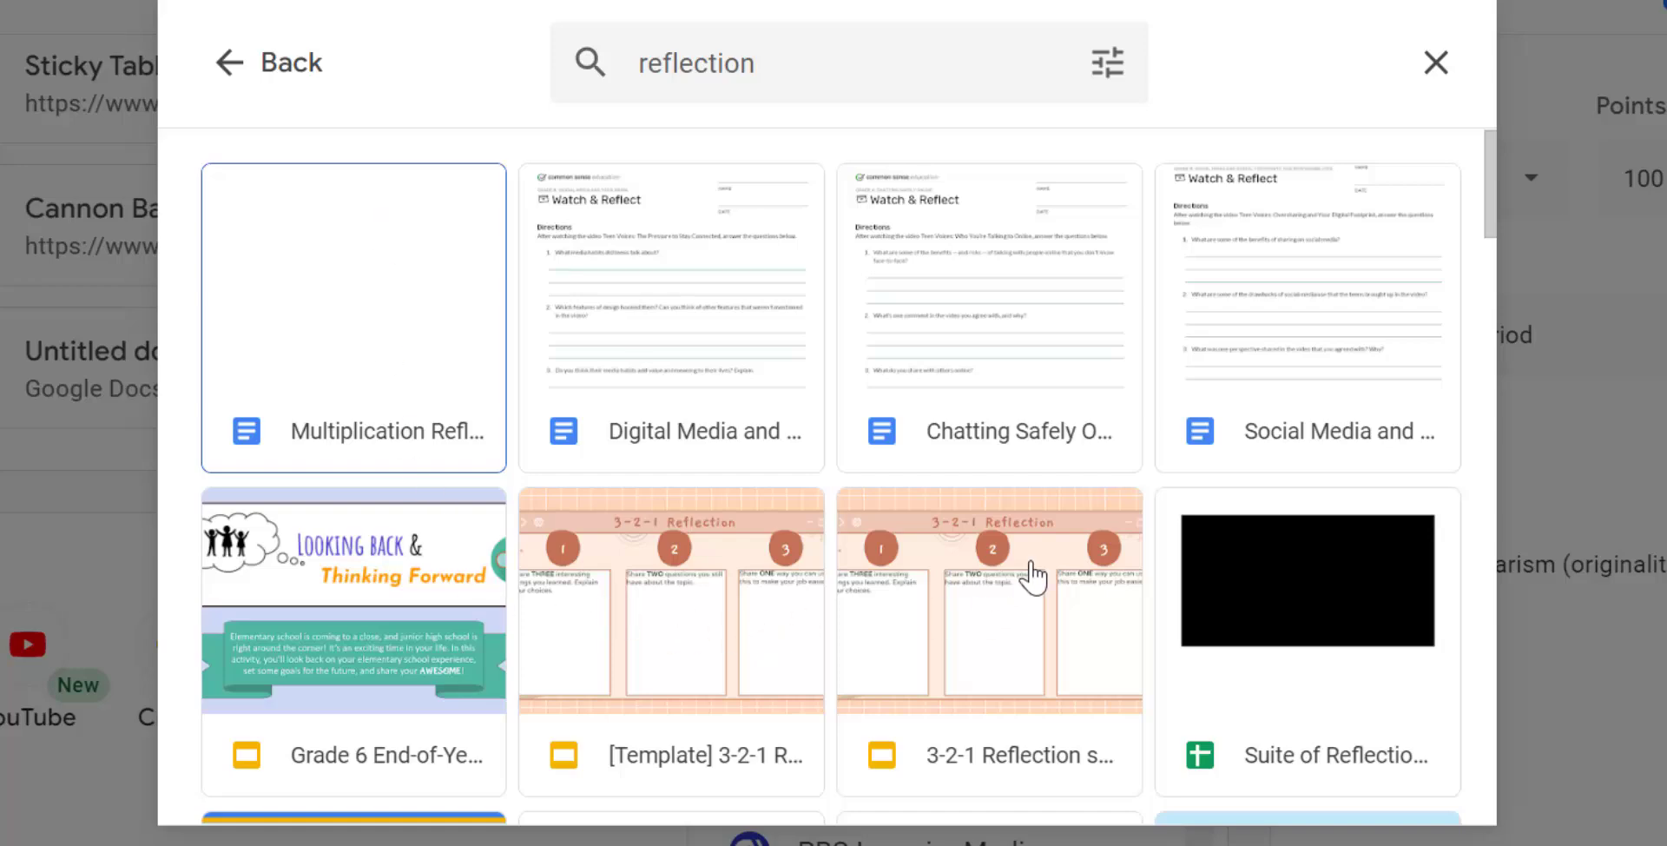
Attach the "✓ 3-2-1 Reflection" Google Slides file and set it to make a copy for each student.
{"action": "scroll", "coordinate": [1033, 577], "scroll_direction": "down", "scroll_amount": 6}
{"action": "scroll", "coordinate": [1030, 578], "scroll_direction": "down", "scroll_amount": 7}
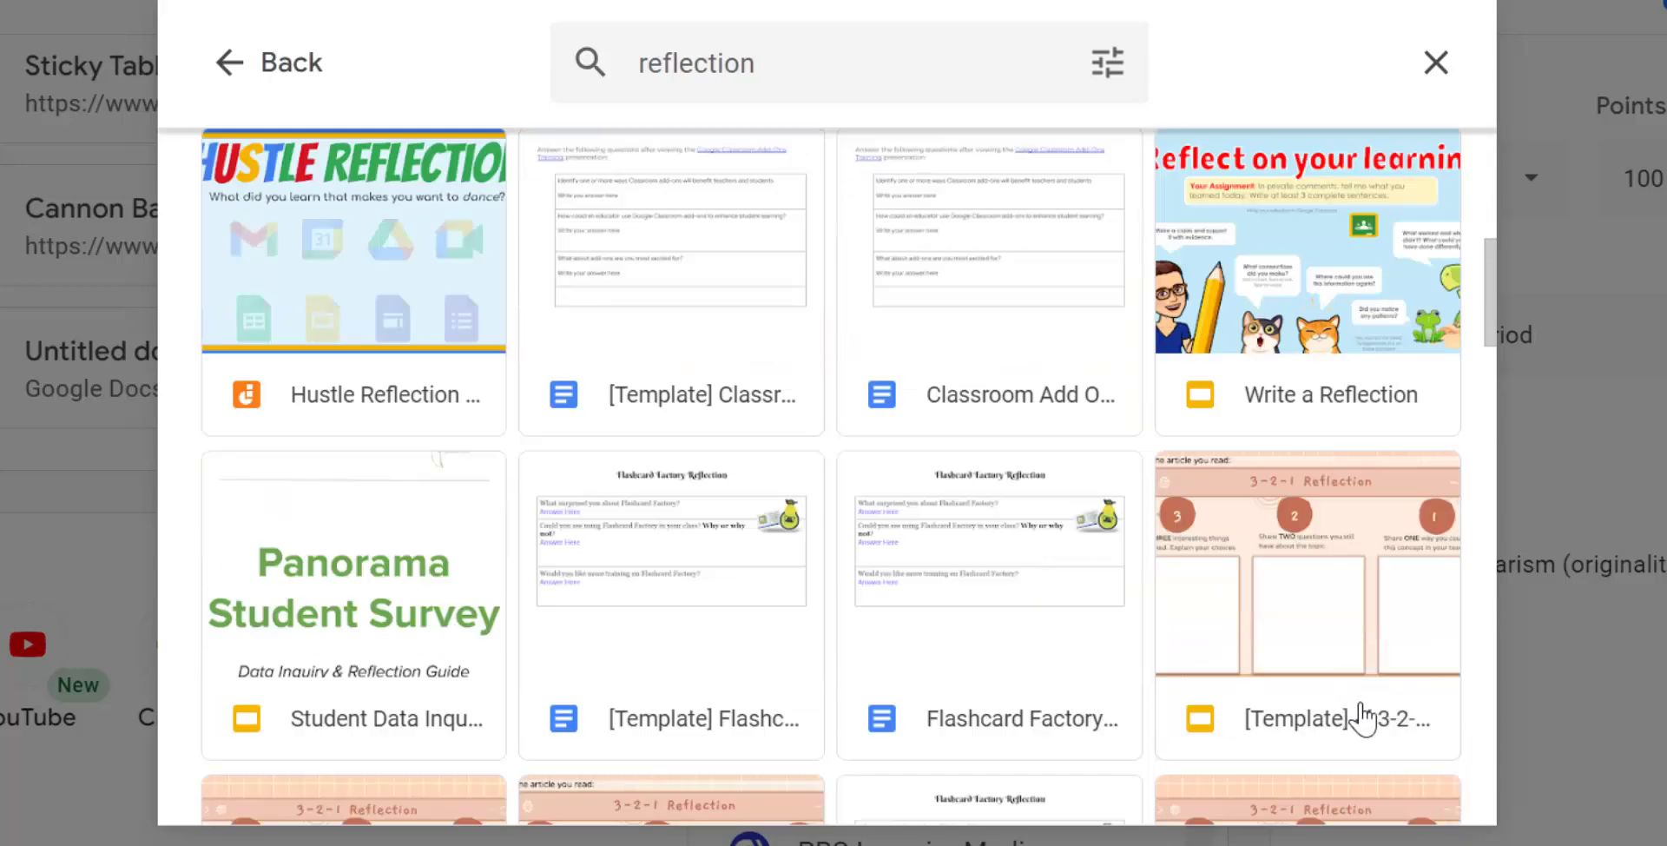
{"action": "scroll", "coordinate": [781, 729], "scroll_direction": "up", "scroll_amount": 1}
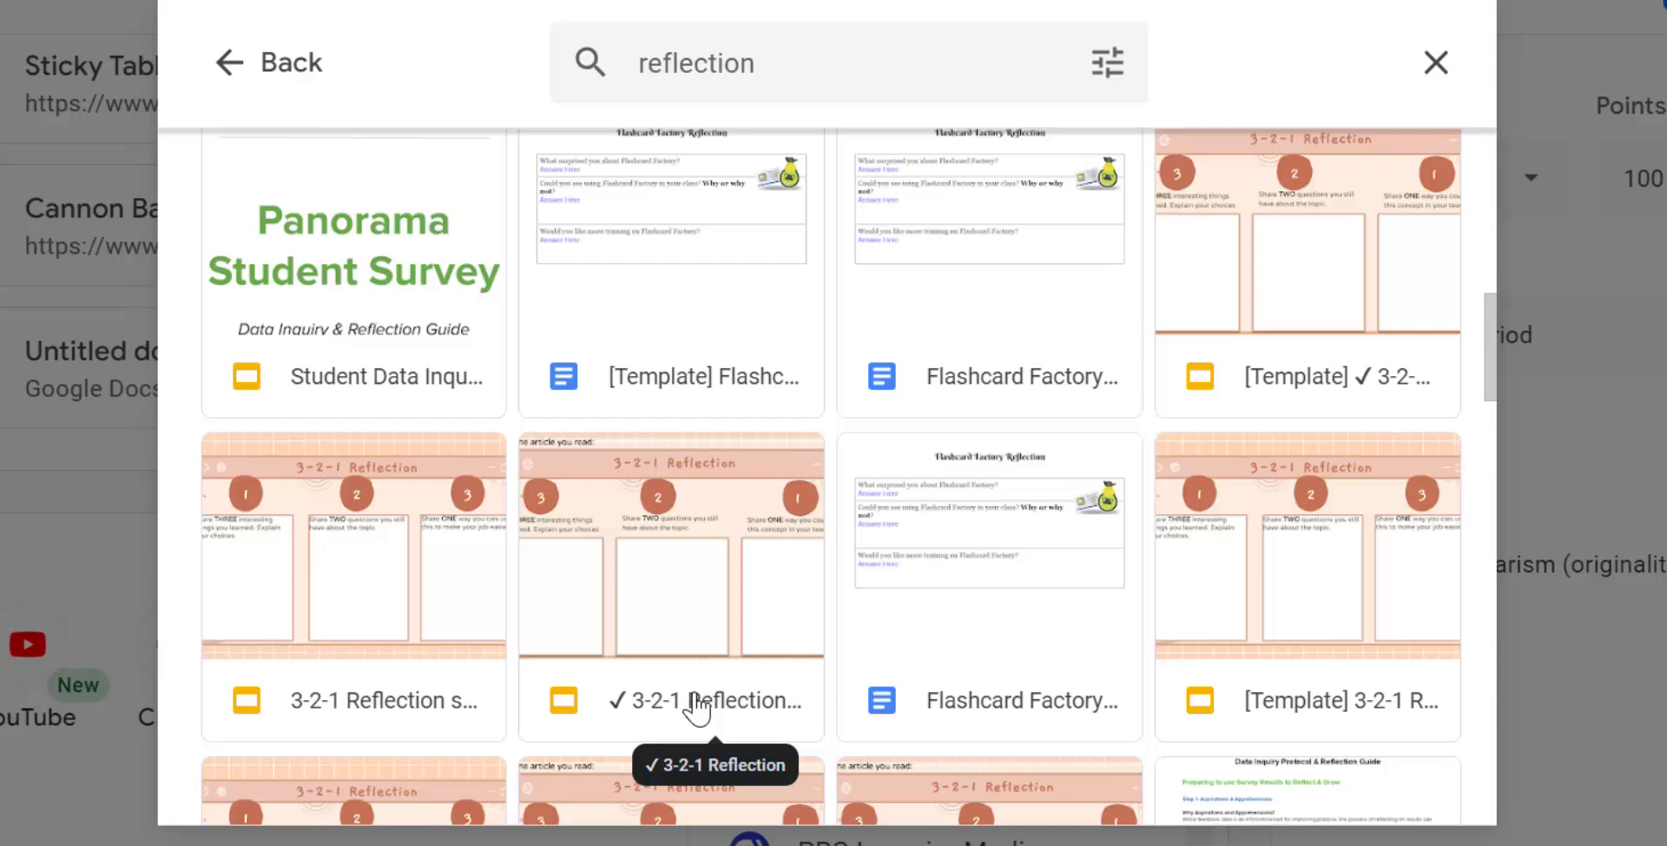
{"action": "double_click", "coordinate": [697, 705]}
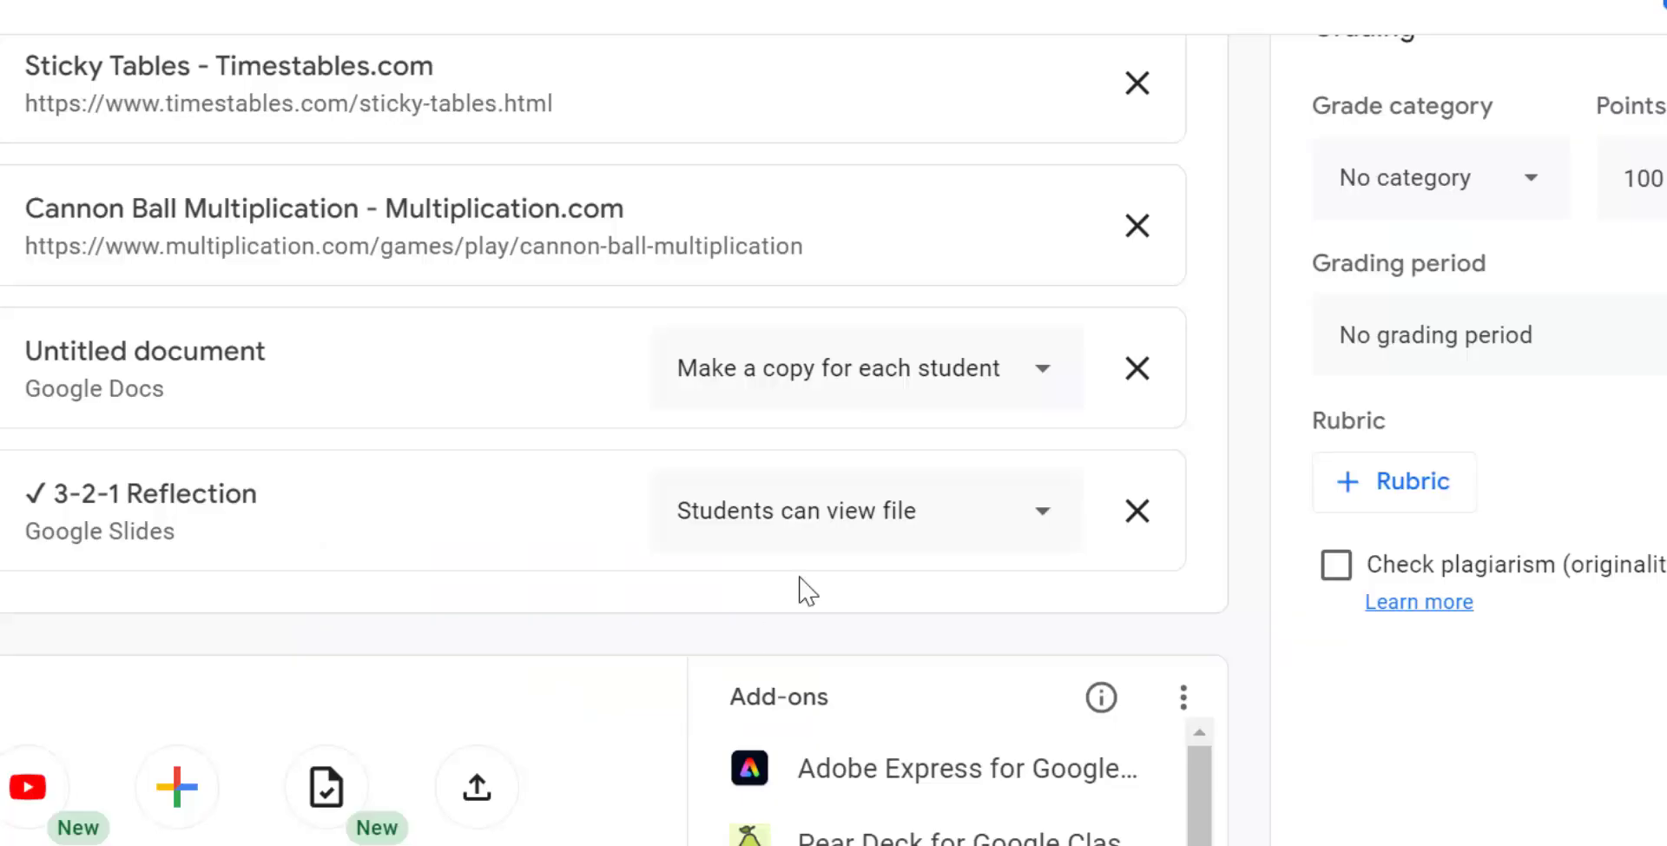
{"action": "left_click", "coordinate": [1041, 516]}
{"action": "left_click", "coordinate": [836, 675]}
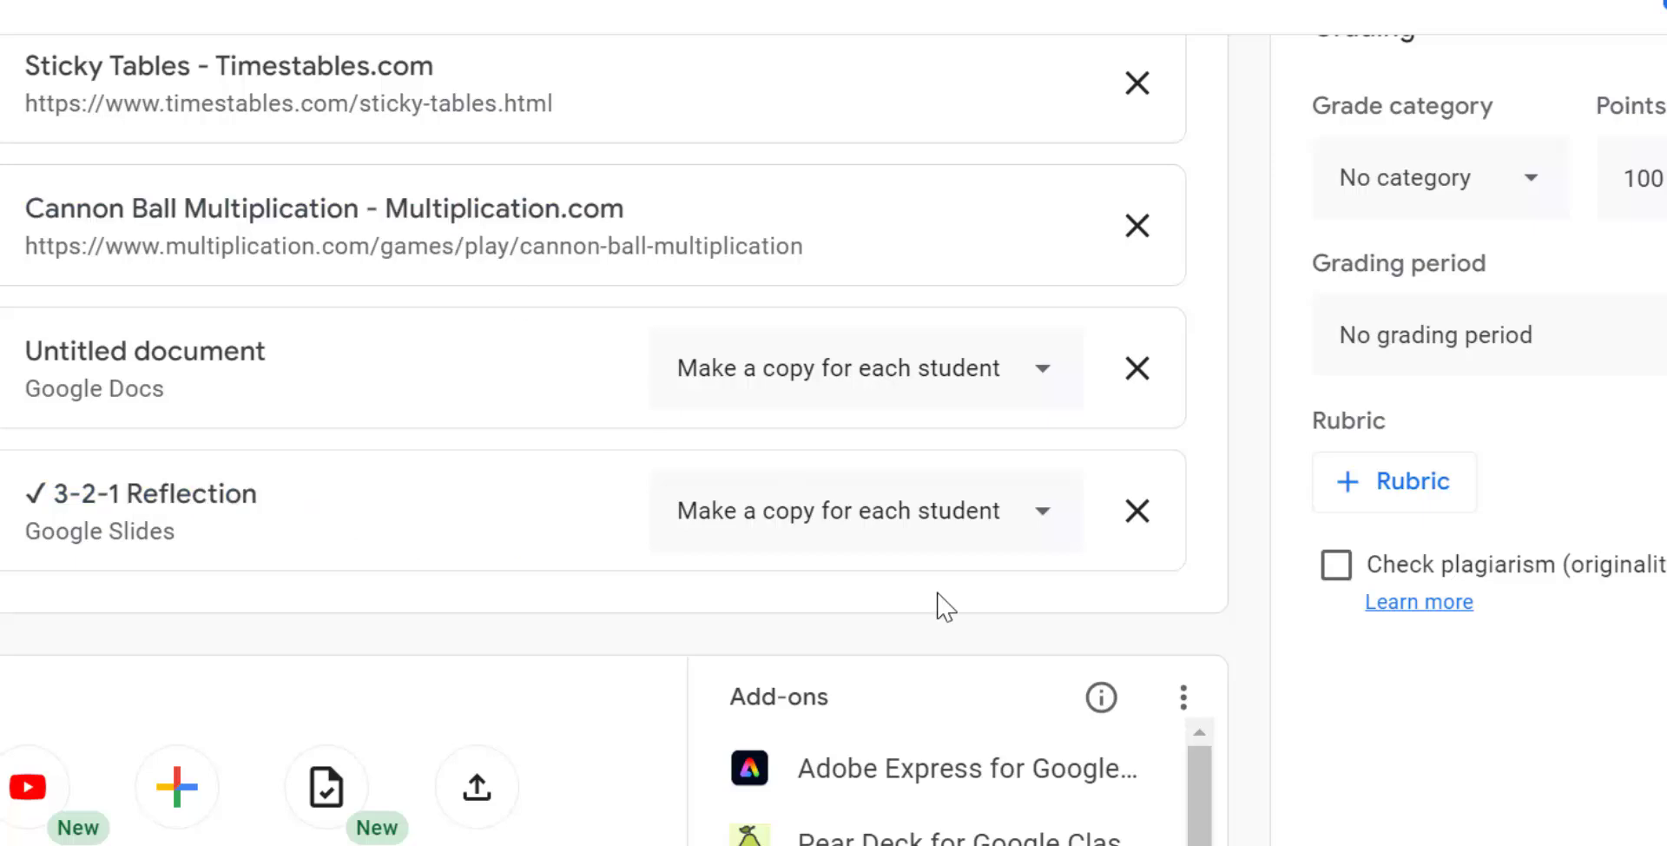
Add a line below the instructions' bullet with a right-pointing finger emoji and "Complete the 1-2-3 Reflection Paper when finished.".
{"action": "scroll", "coordinate": [930, 577], "scroll_direction": "up", "scroll_amount": 5}
{"action": "left_click", "coordinate": [680, 417]}
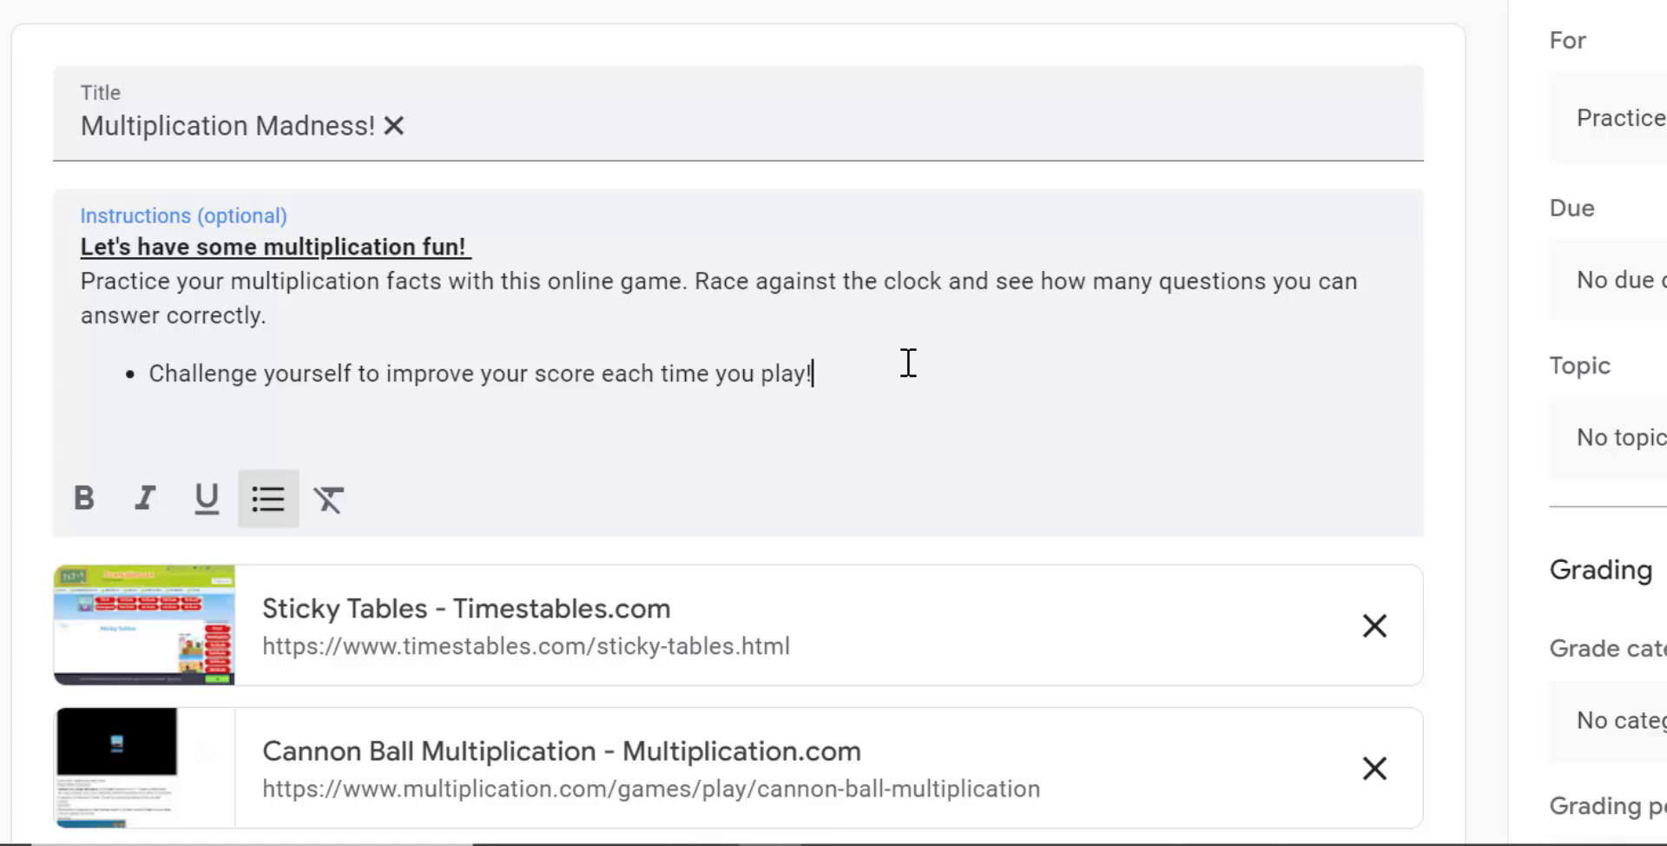
{"action": "key", "text": "Return"}
{"action": "key", "text": "Return"}
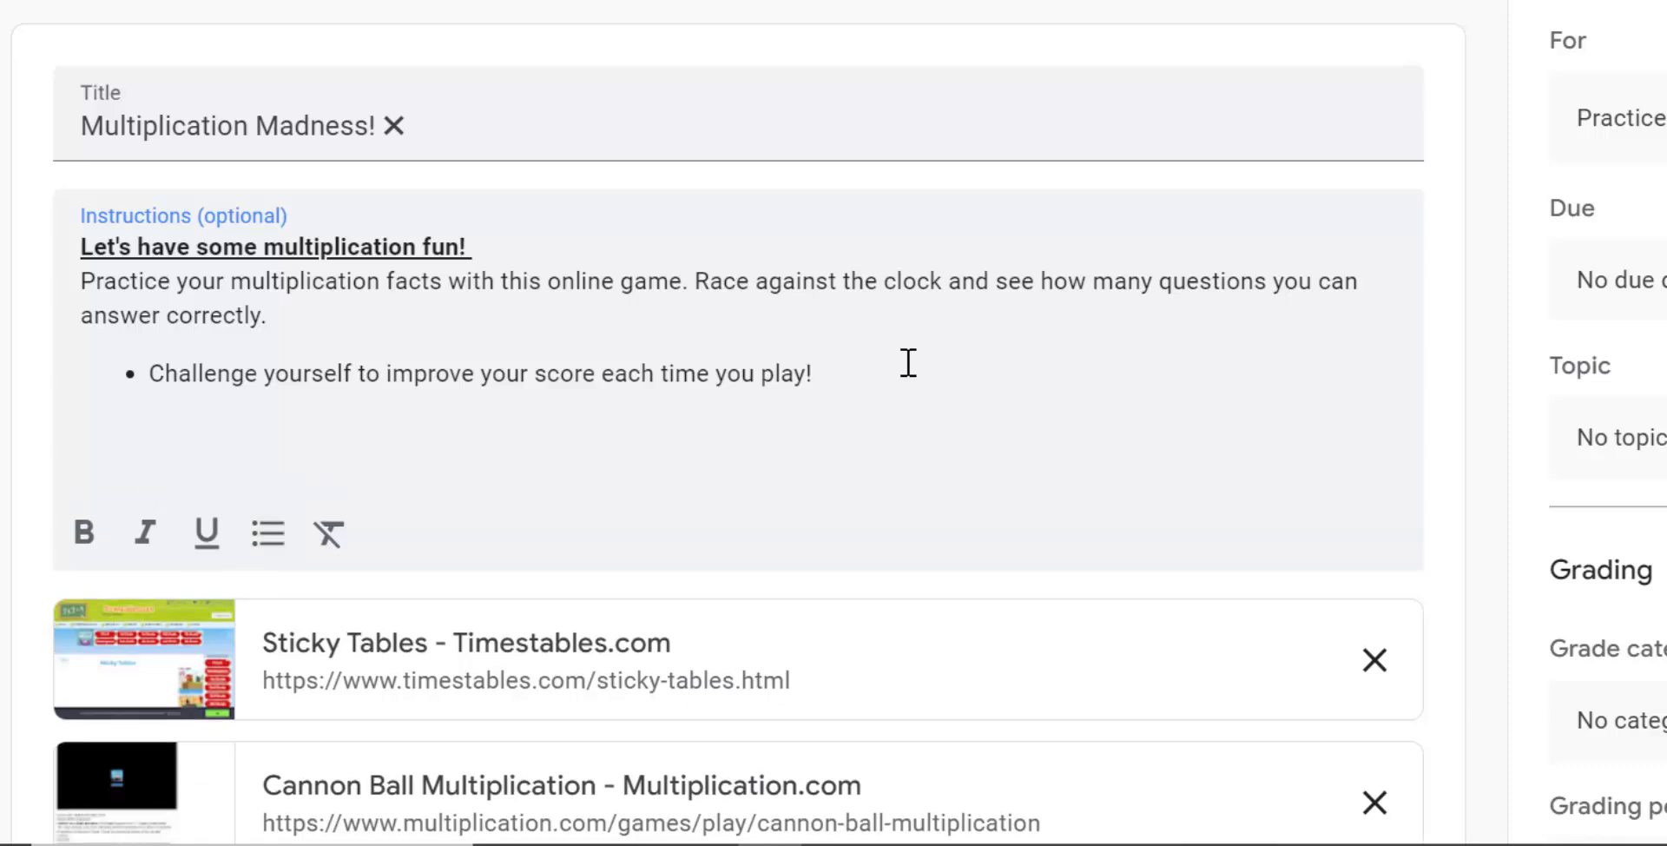
{"action": "right_click", "coordinate": [109, 445]}
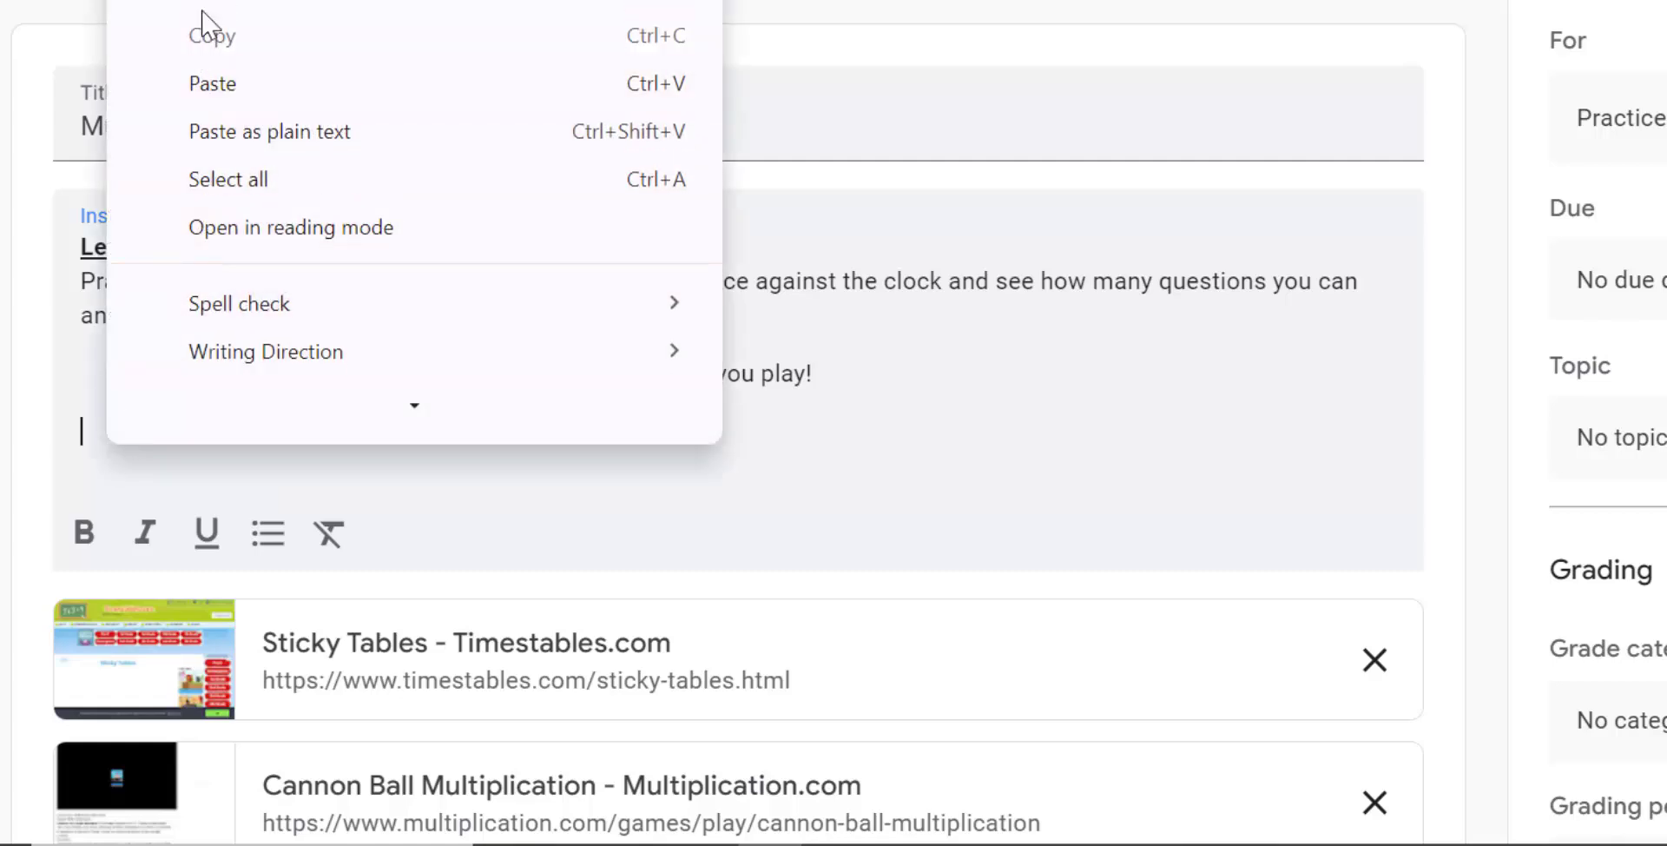
{"action": "key", "text": "super+period"}
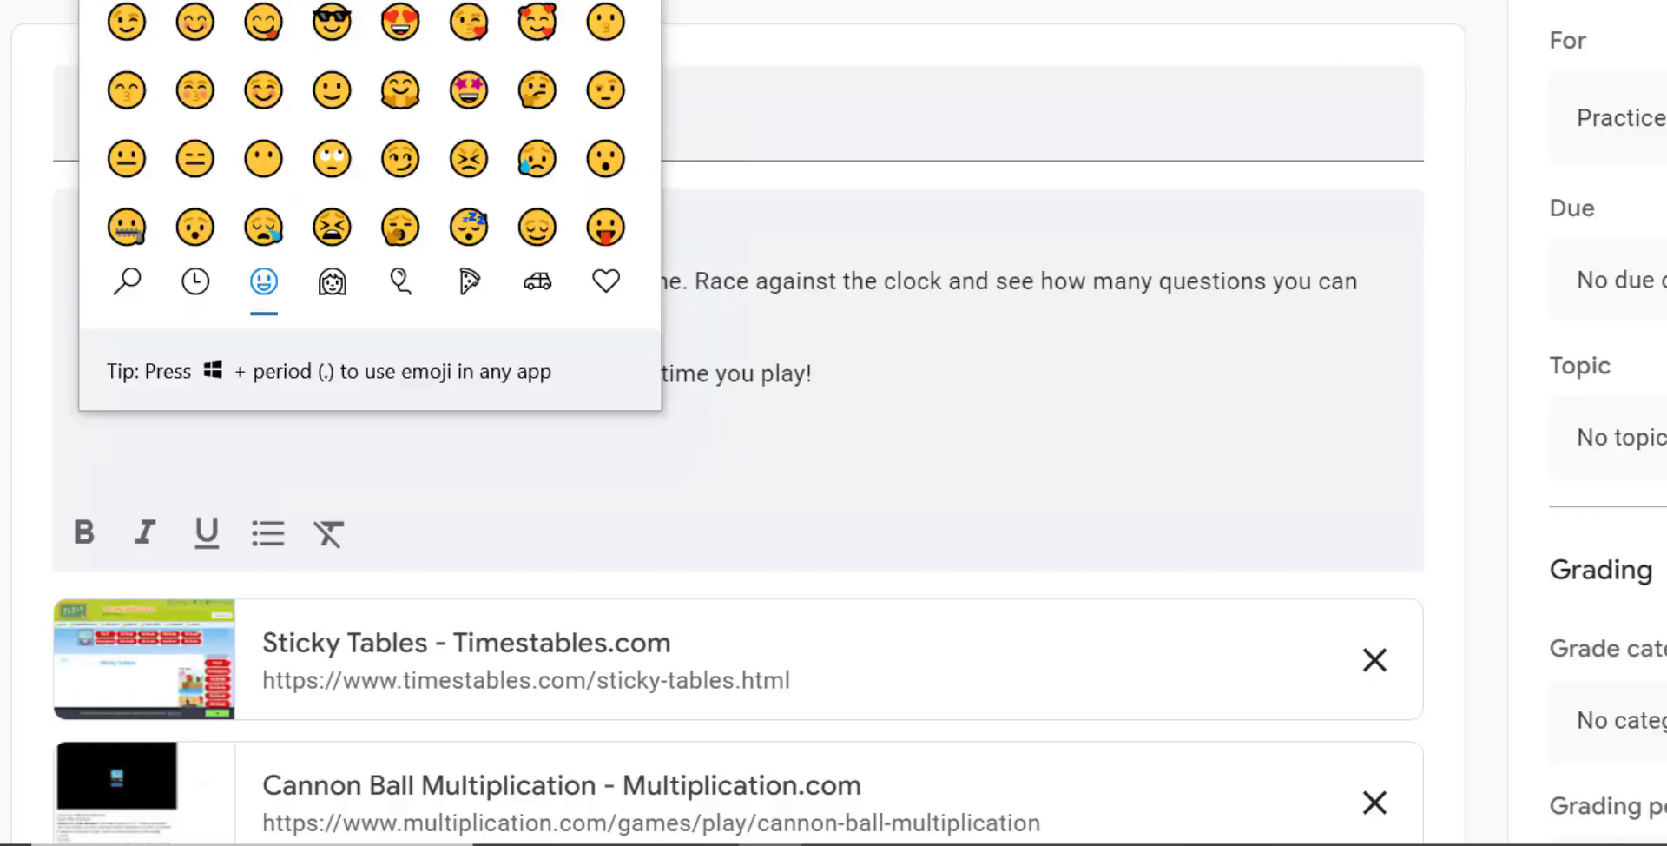
{"action": "type", "text": "fing"}
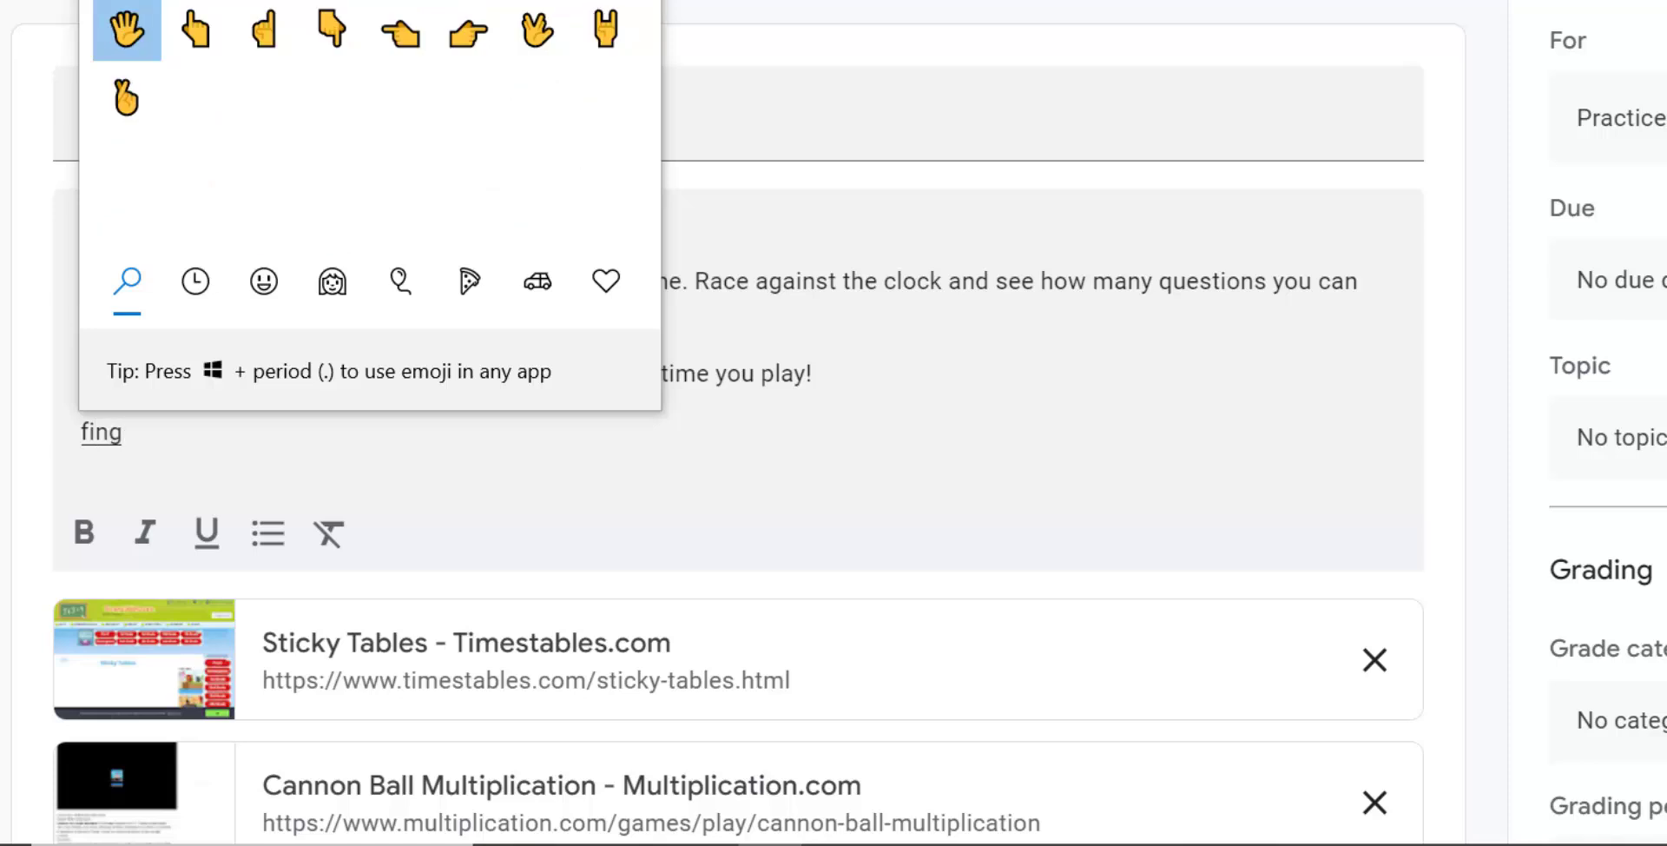
{"action": "left_click", "coordinate": [467, 32]}
{"action": "type", "text": "Complete the 1-2-3 Reflection paper when finished."}
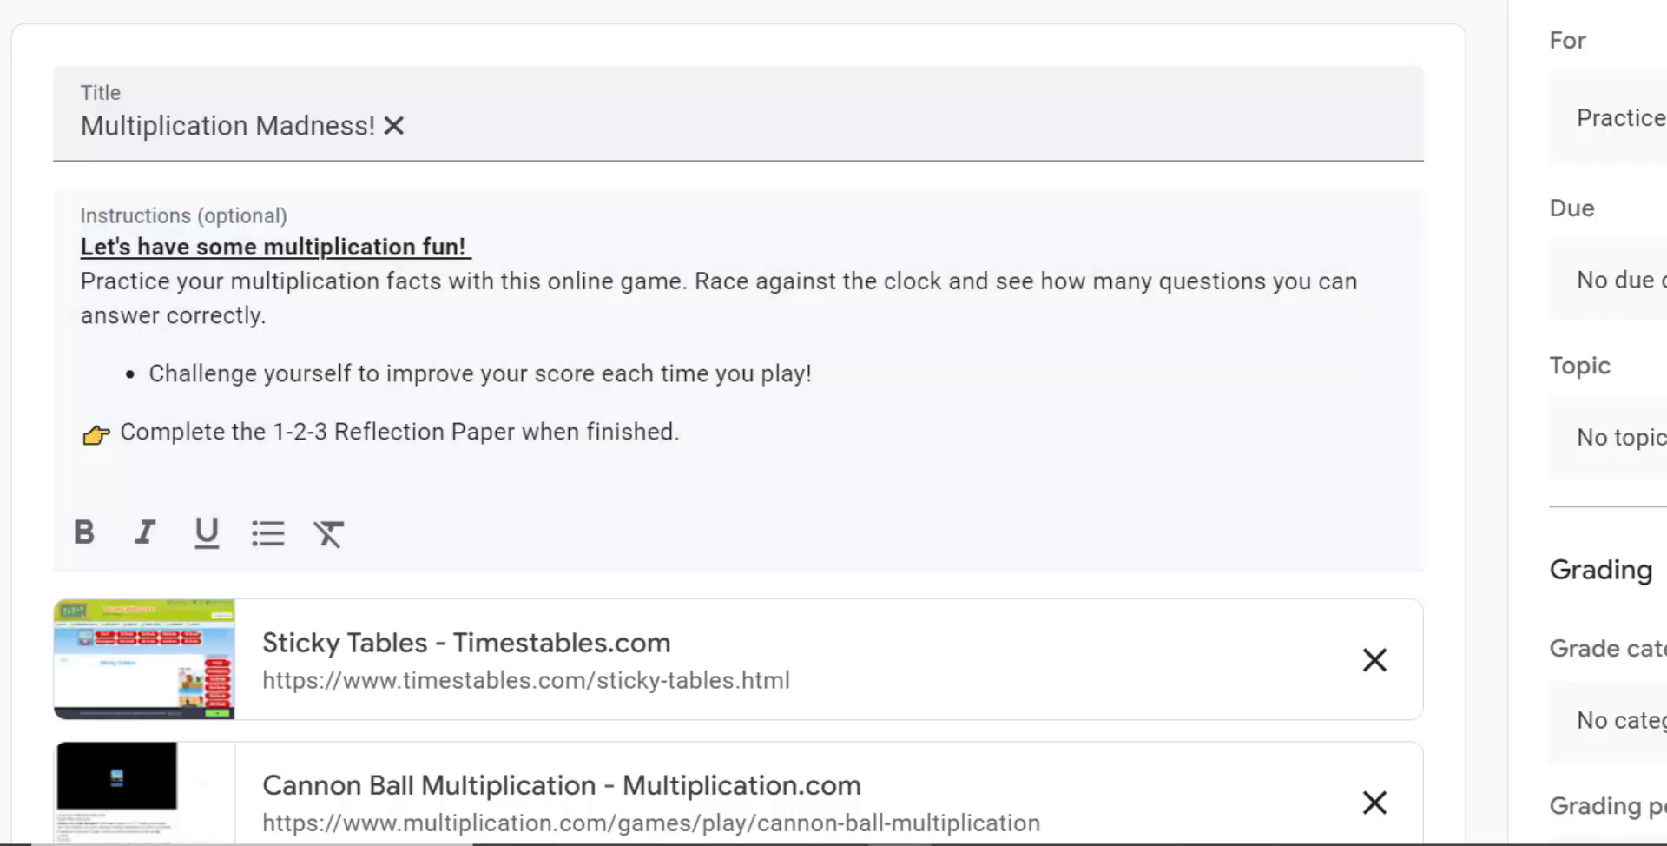
Remove the untitled Google Docs attachment from the assignment.
{"action": "scroll", "coordinate": [521, 434], "scroll_direction": "down", "scroll_amount": 5}
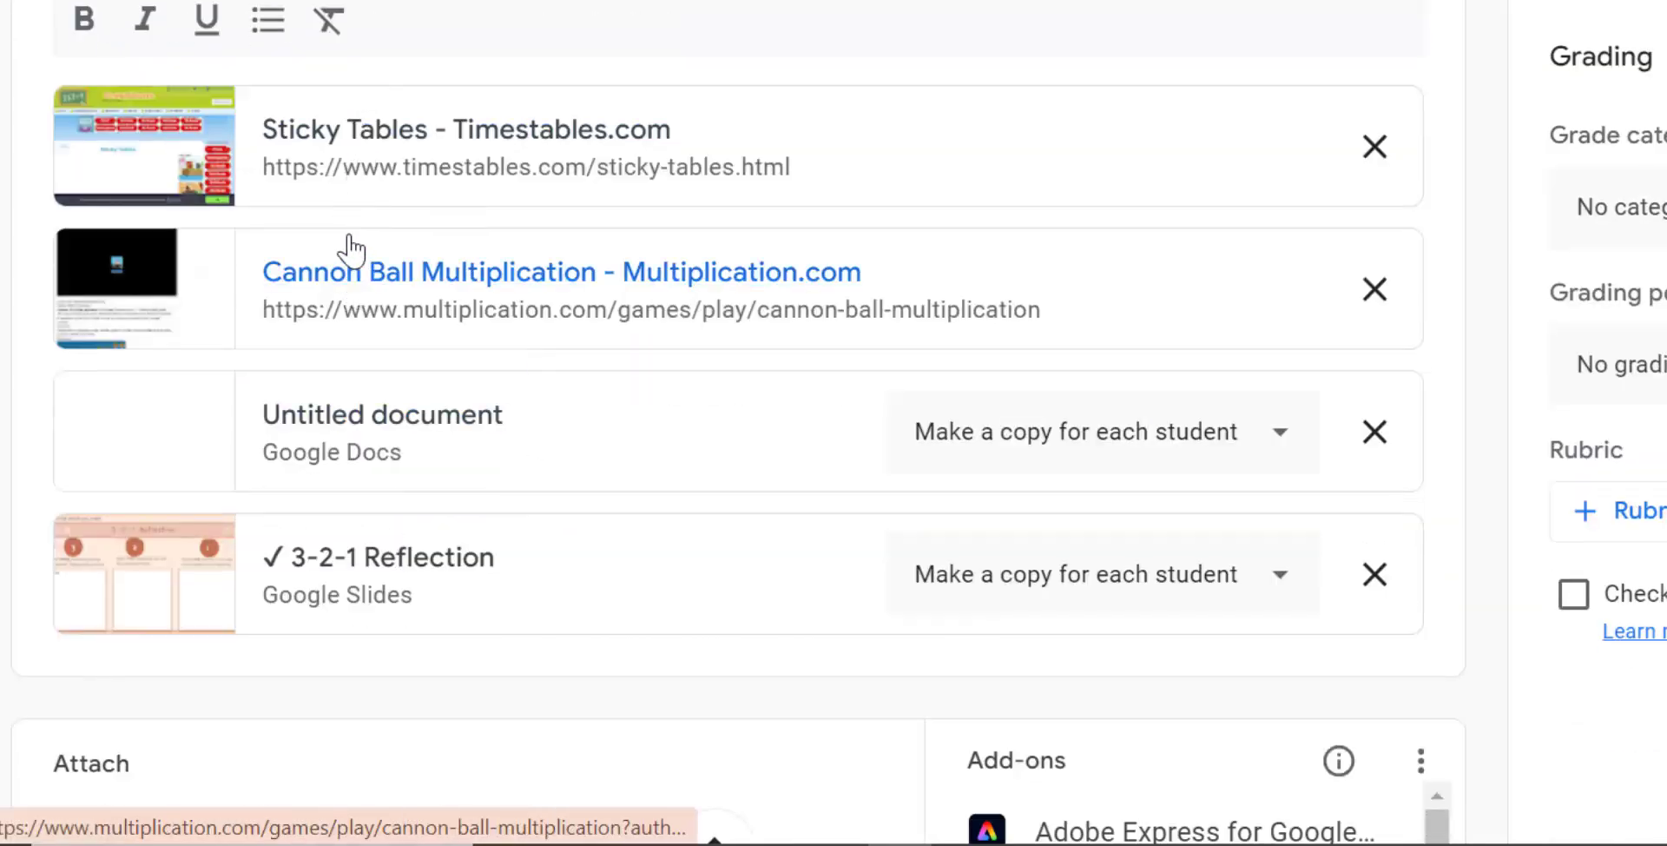
{"action": "scroll", "coordinate": [637, 458], "scroll_direction": "up", "scroll_amount": 5}
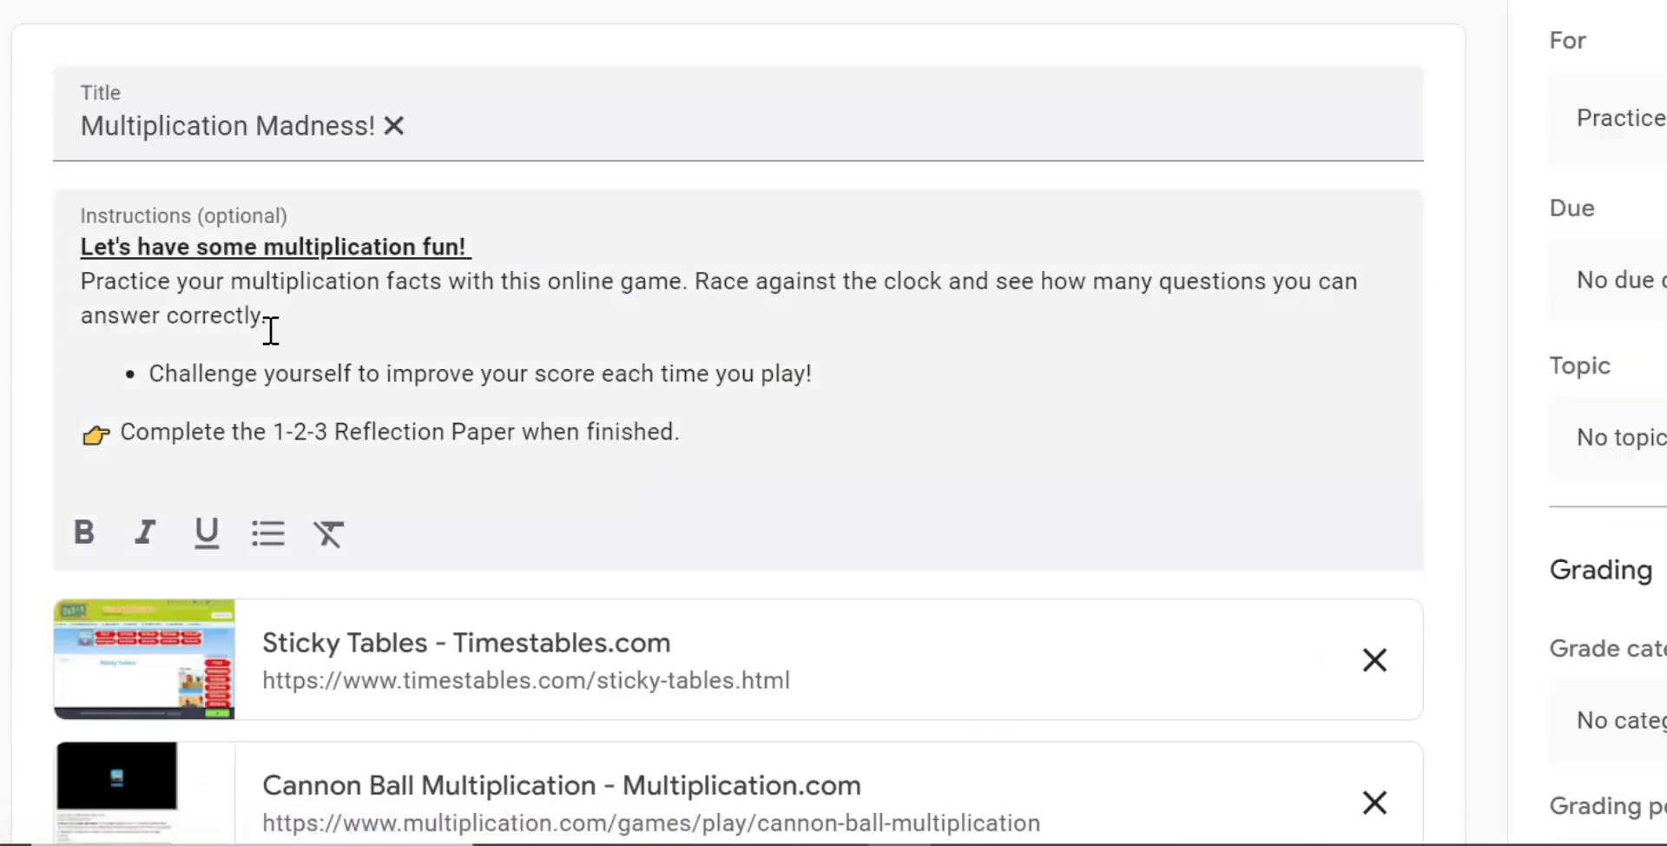
{"action": "left_click", "coordinate": [383, 307]}
{"action": "scroll", "coordinate": [640, 495], "scroll_direction": "down", "scroll_amount": 5}
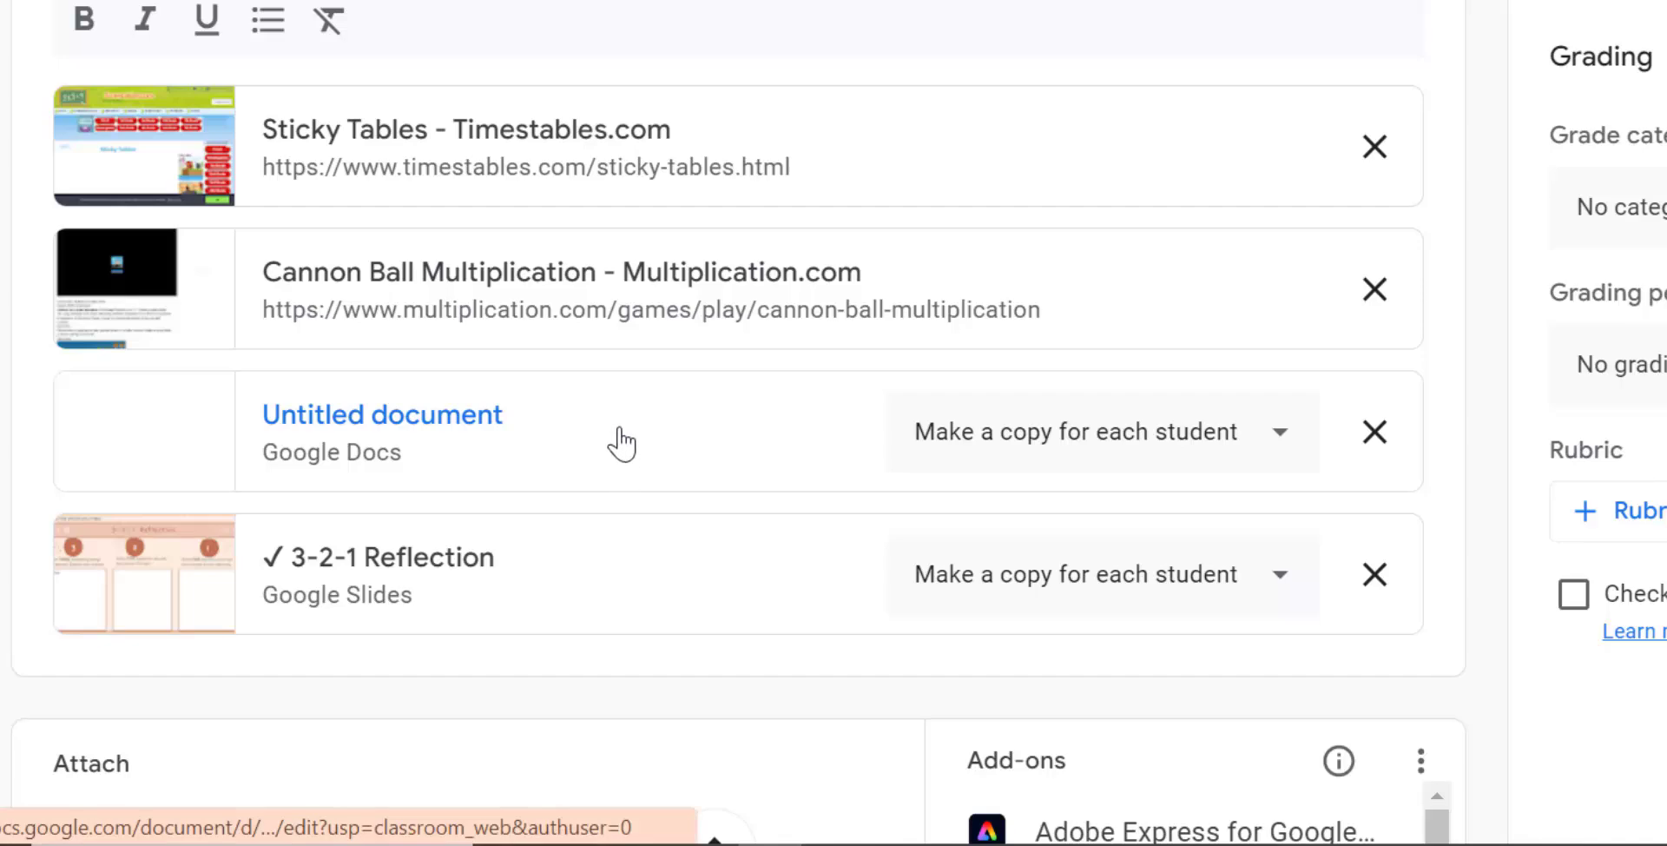
{"action": "scroll", "coordinate": [929, 547], "scroll_direction": "up", "scroll_amount": 2}
{"action": "left_click", "coordinate": [1371, 608]}
{"action": "scroll", "coordinate": [595, 551], "scroll_direction": "down", "scroll_amount": 4}
Assign the work also to the Slides & Drawing (March - April 2024) and Google Workspace (Oct. - Nov. 2023) classes.
{"action": "scroll", "coordinate": [582, 502], "scroll_direction": "up", "scroll_amount": 8}
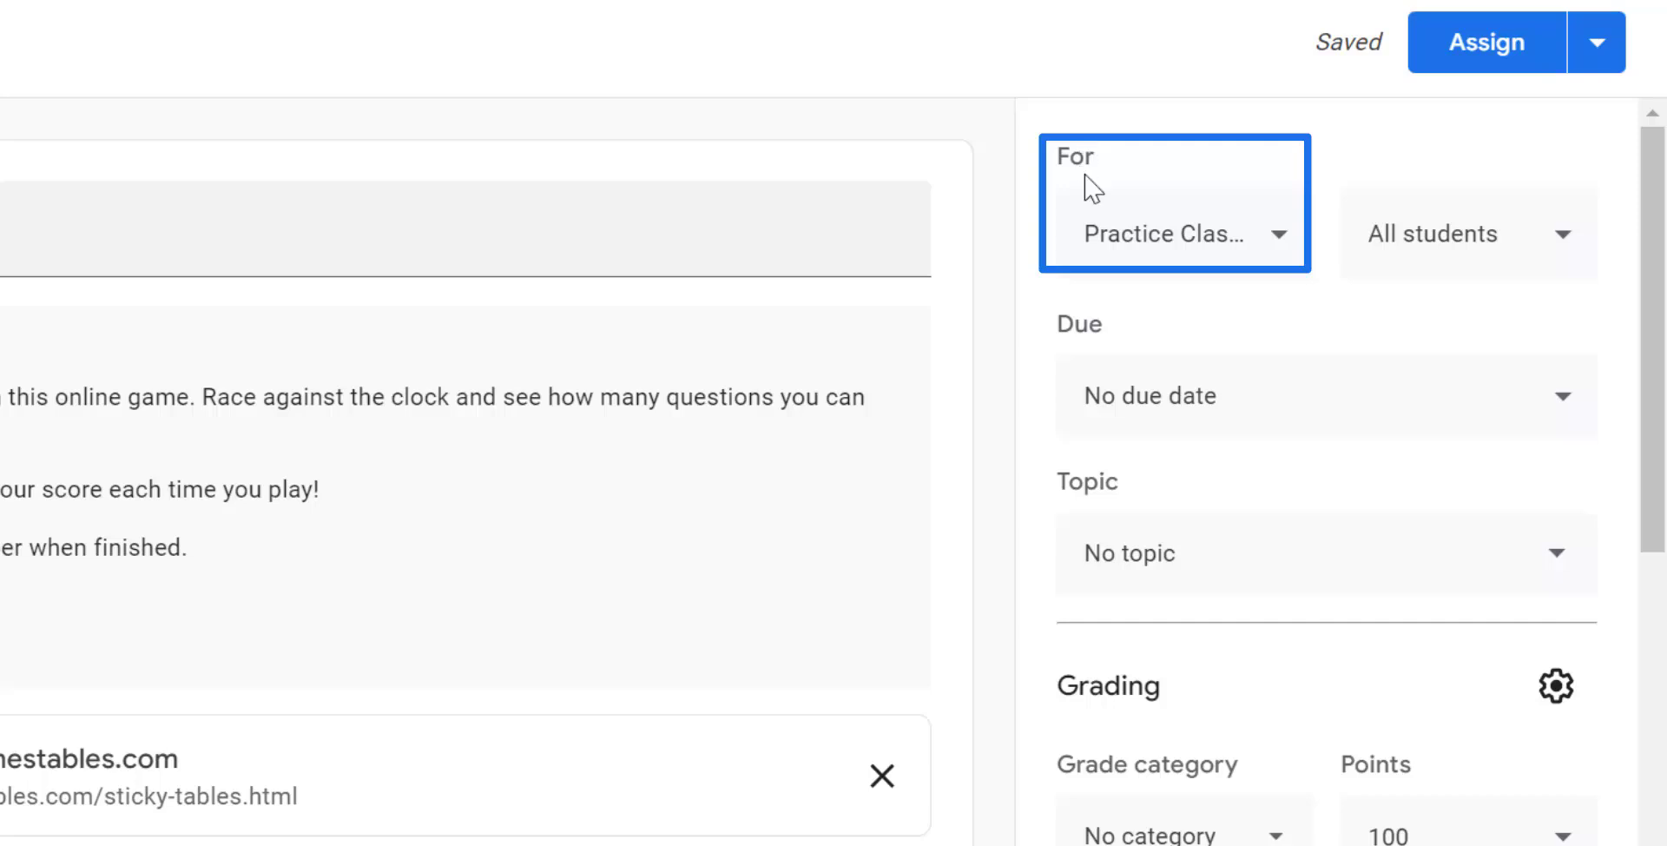
{"action": "left_click", "coordinate": [1208, 247]}
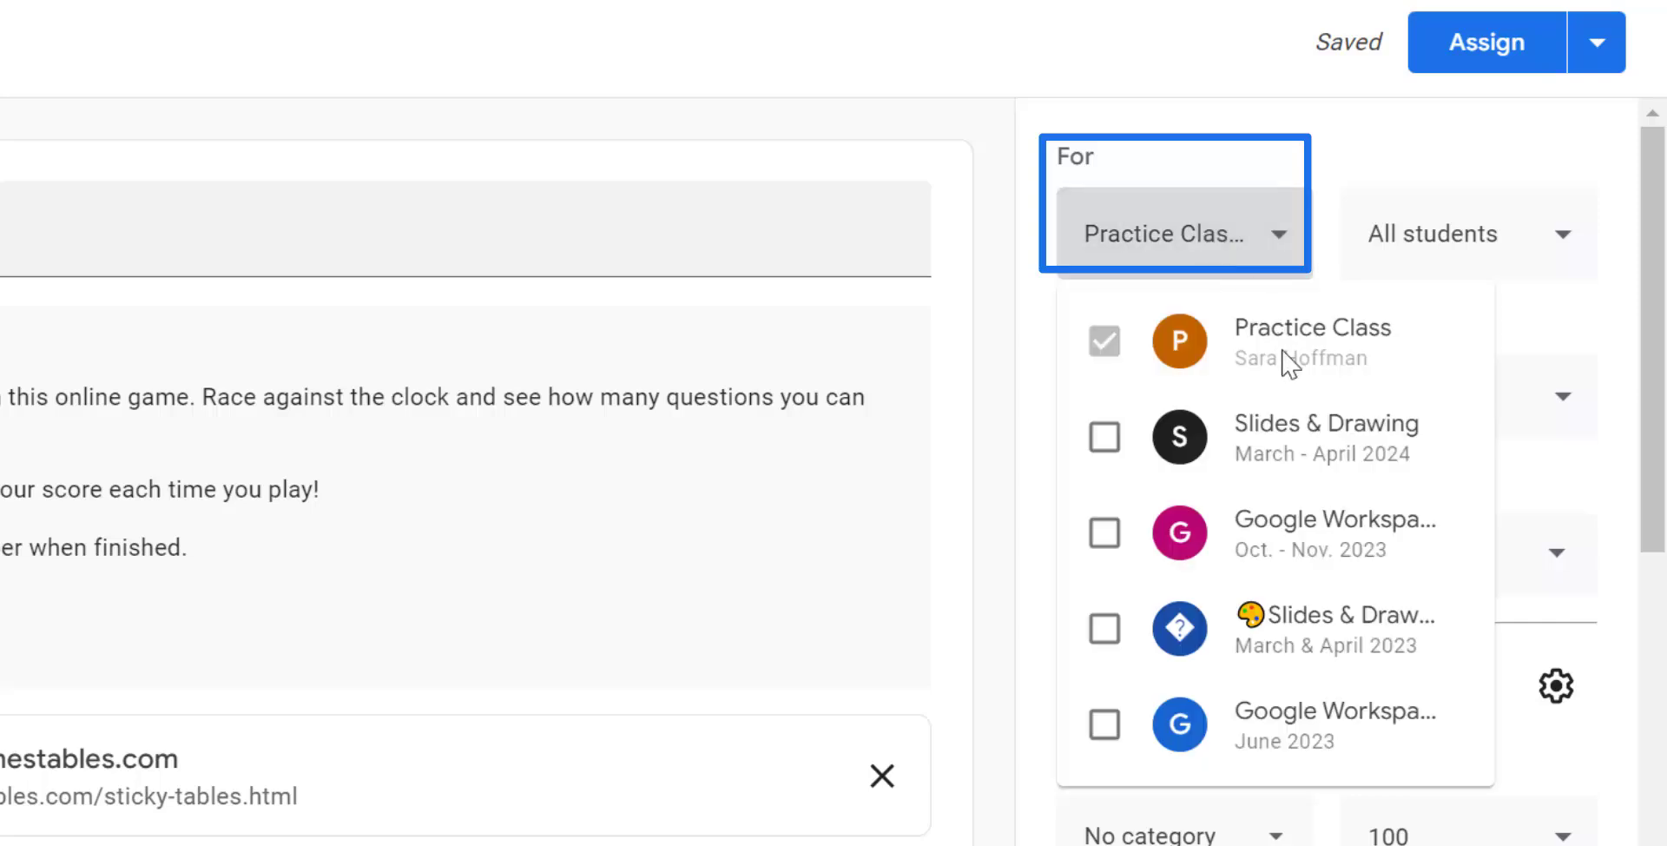
{"action": "left_click", "coordinate": [1276, 528]}
{"action": "left_click", "coordinate": [1285, 438]}
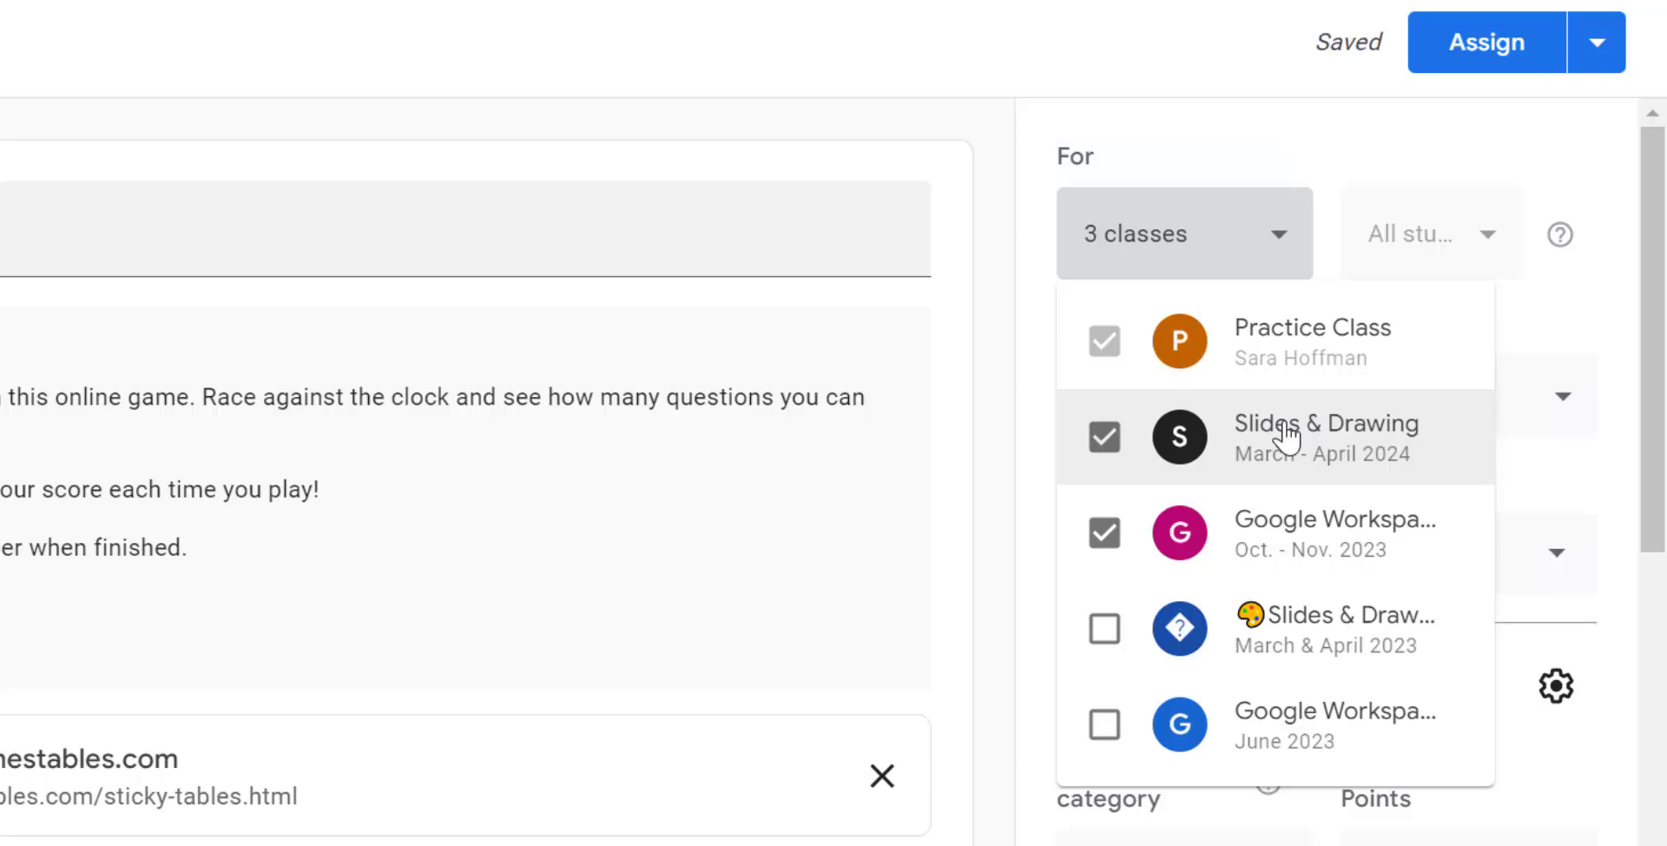
{"action": "left_click", "coordinate": [990, 415]}
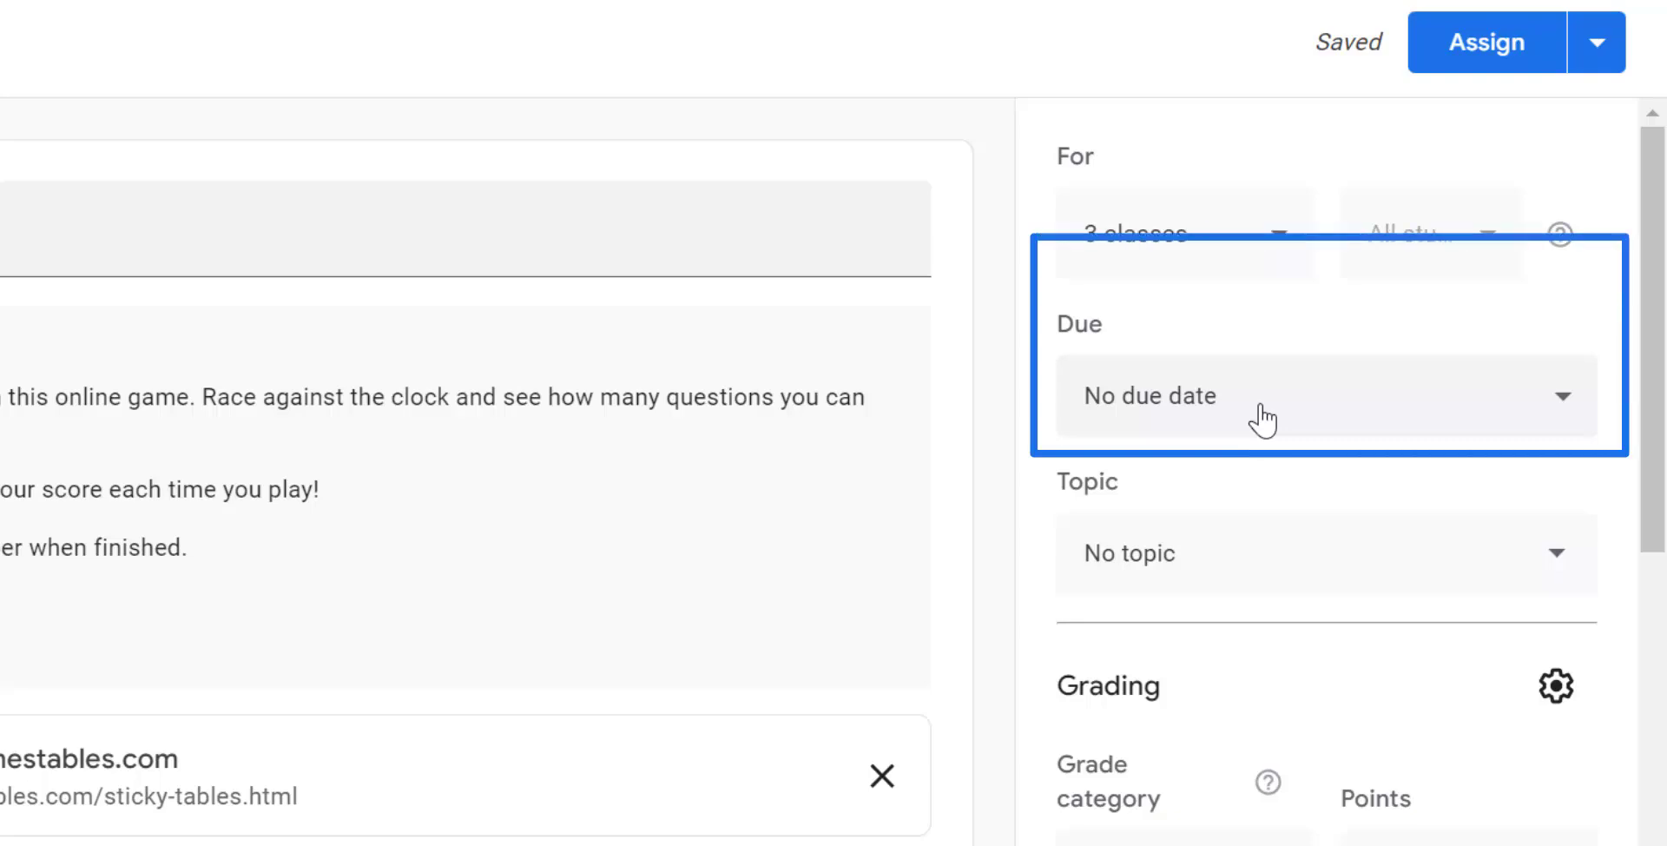
Set the due date to Aug 30, 2024 at 11:59 PM and close submissions after the due date.
{"action": "left_click", "coordinate": [1262, 421]}
{"action": "type", "text": "Aug 30, 2024"}
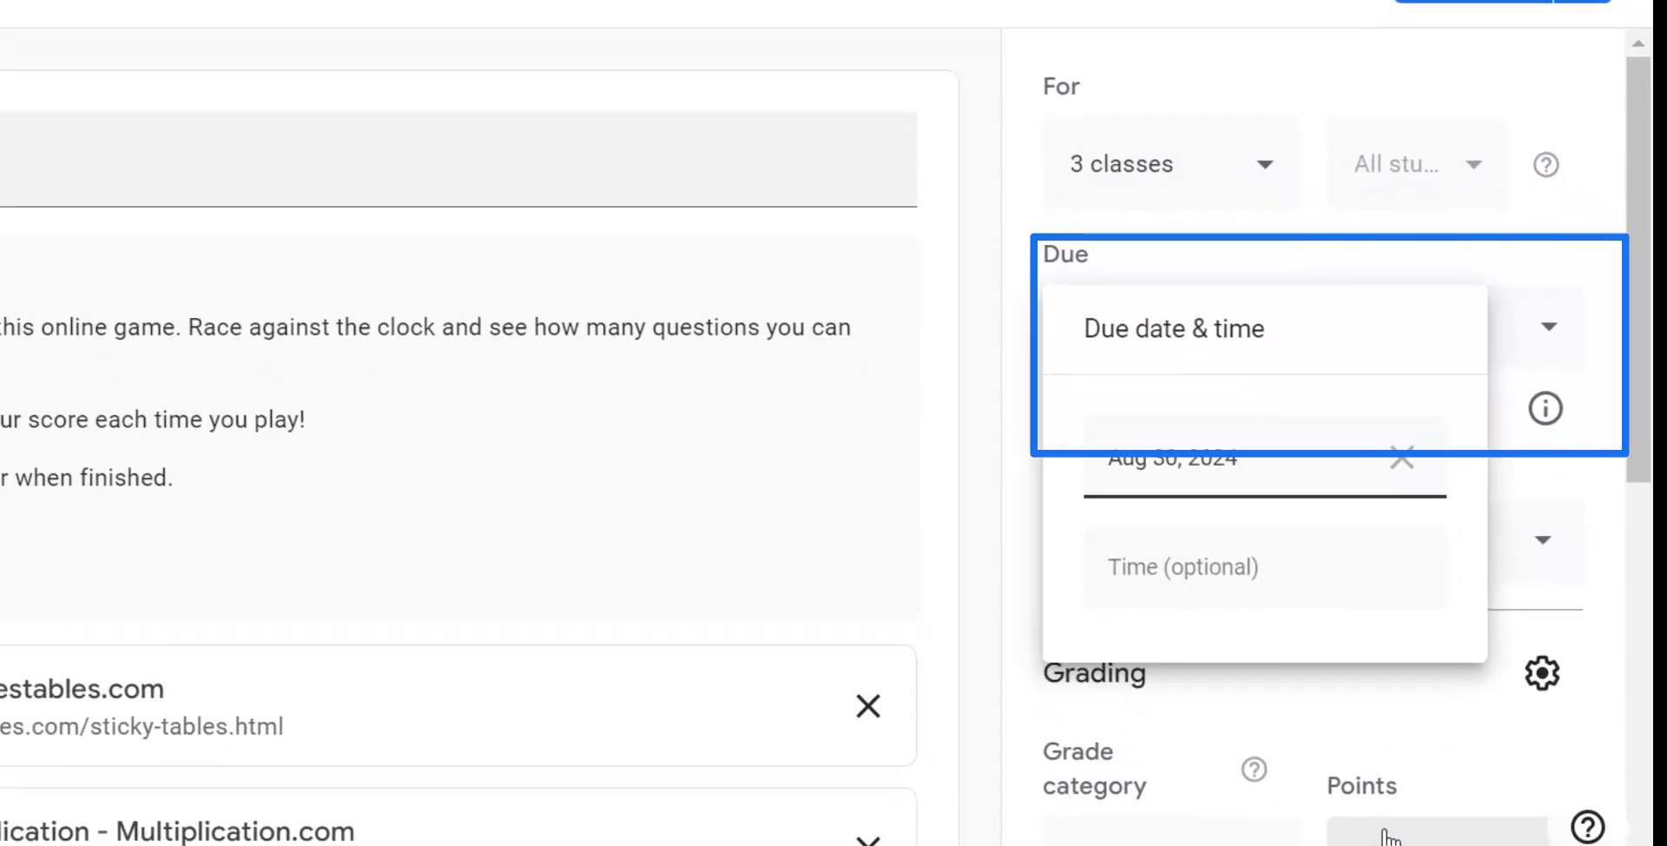
{"action": "left_click", "coordinate": [1179, 605]}
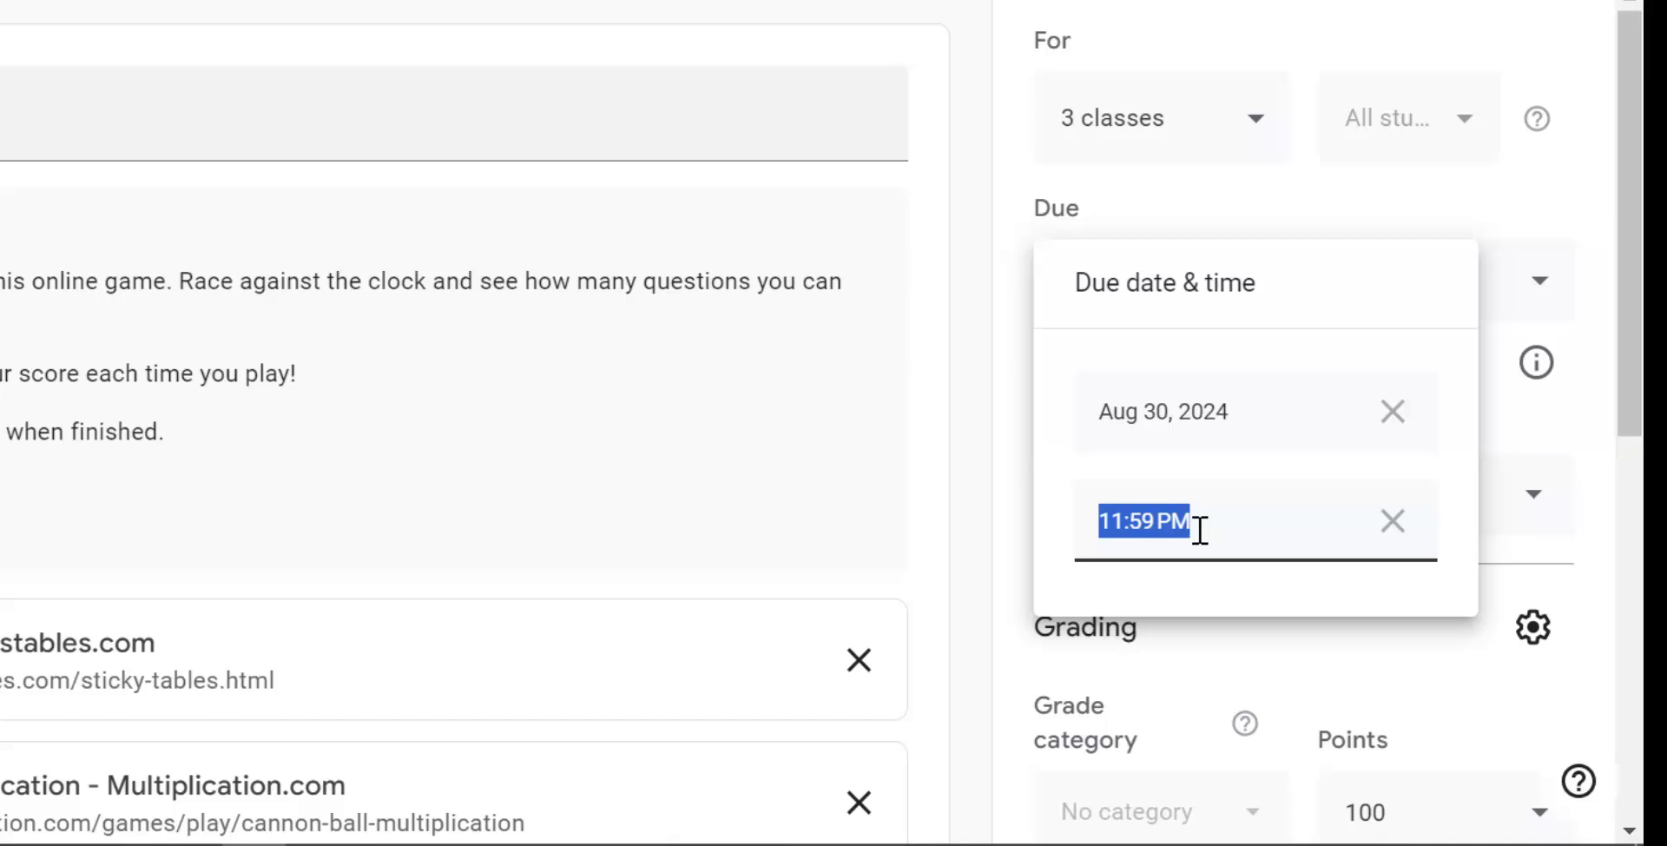
{"action": "key", "text": "Return"}
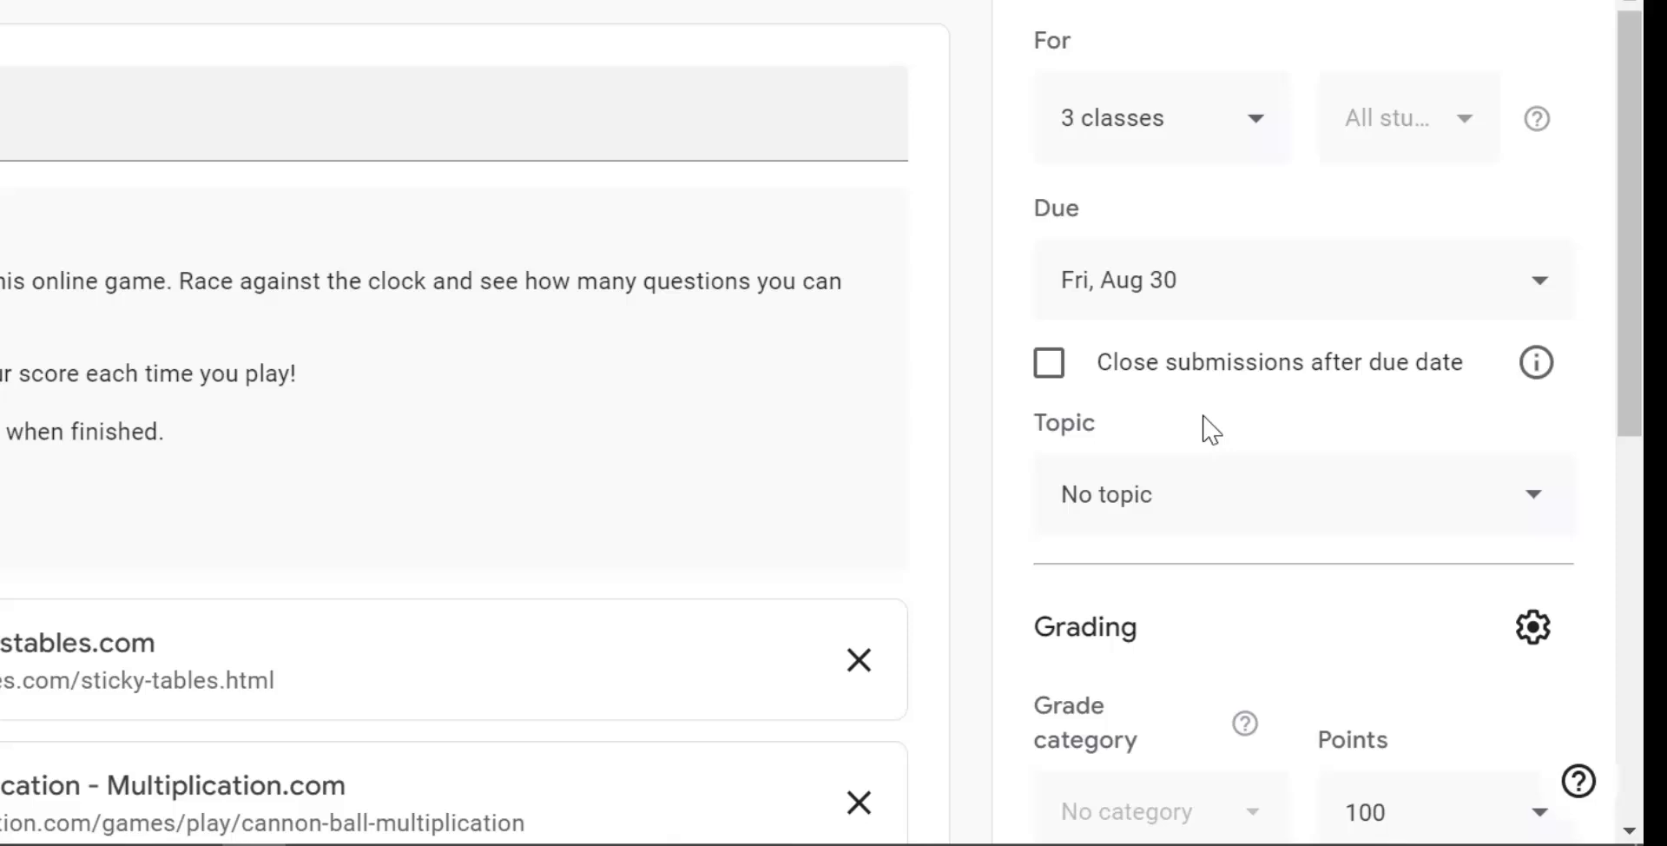
{"action": "left_click", "coordinate": [1052, 366]}
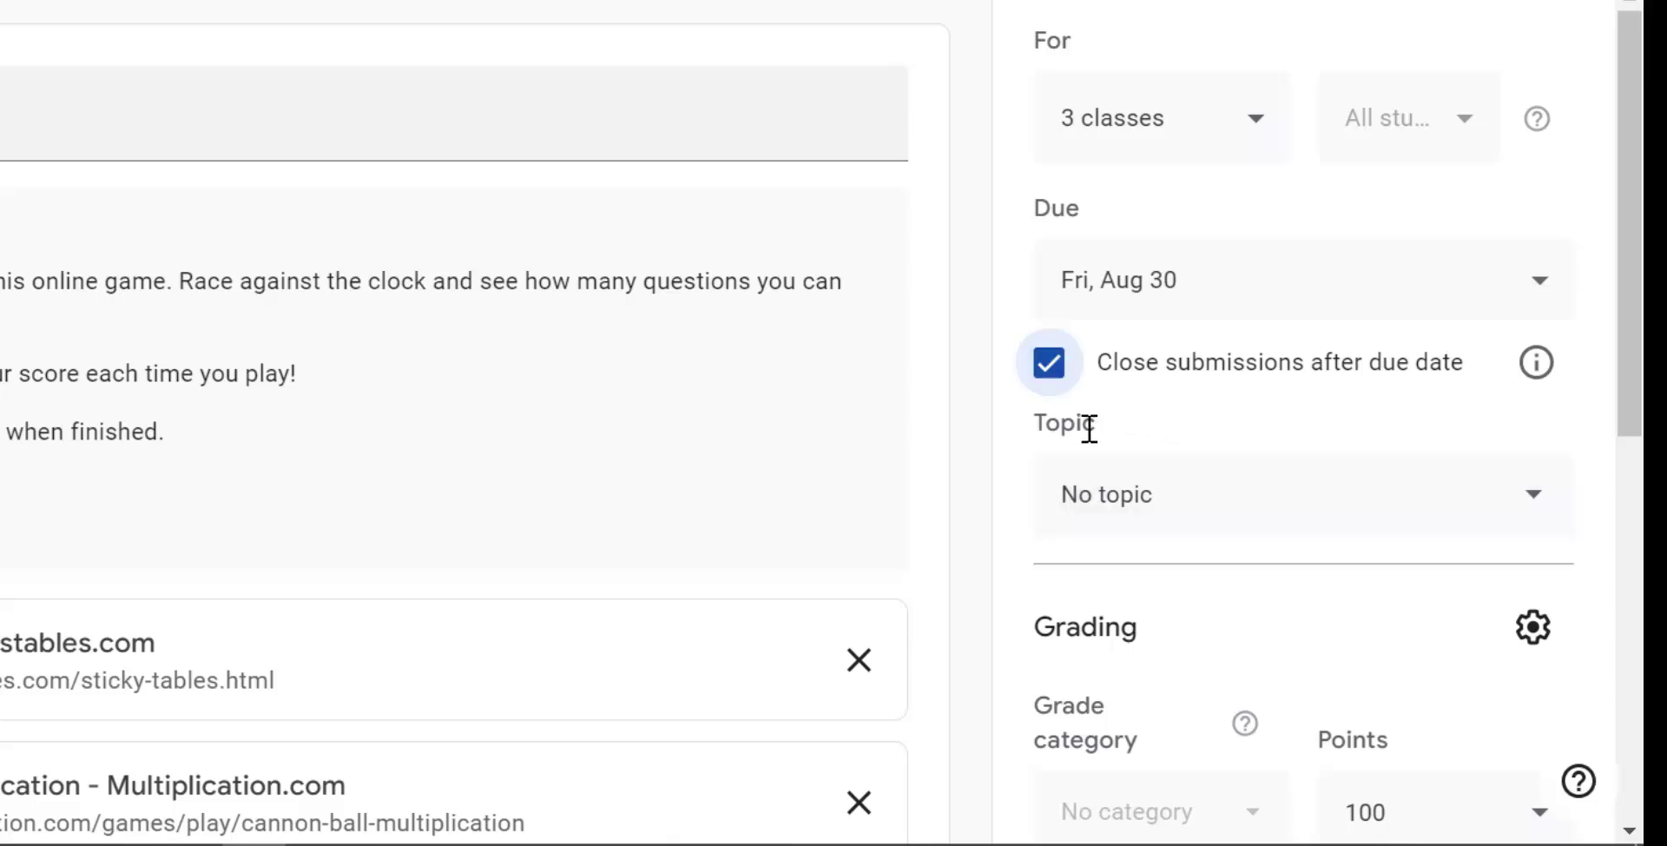
File the assignment under the Math Games topic.
{"action": "left_click", "coordinate": [1094, 502]}
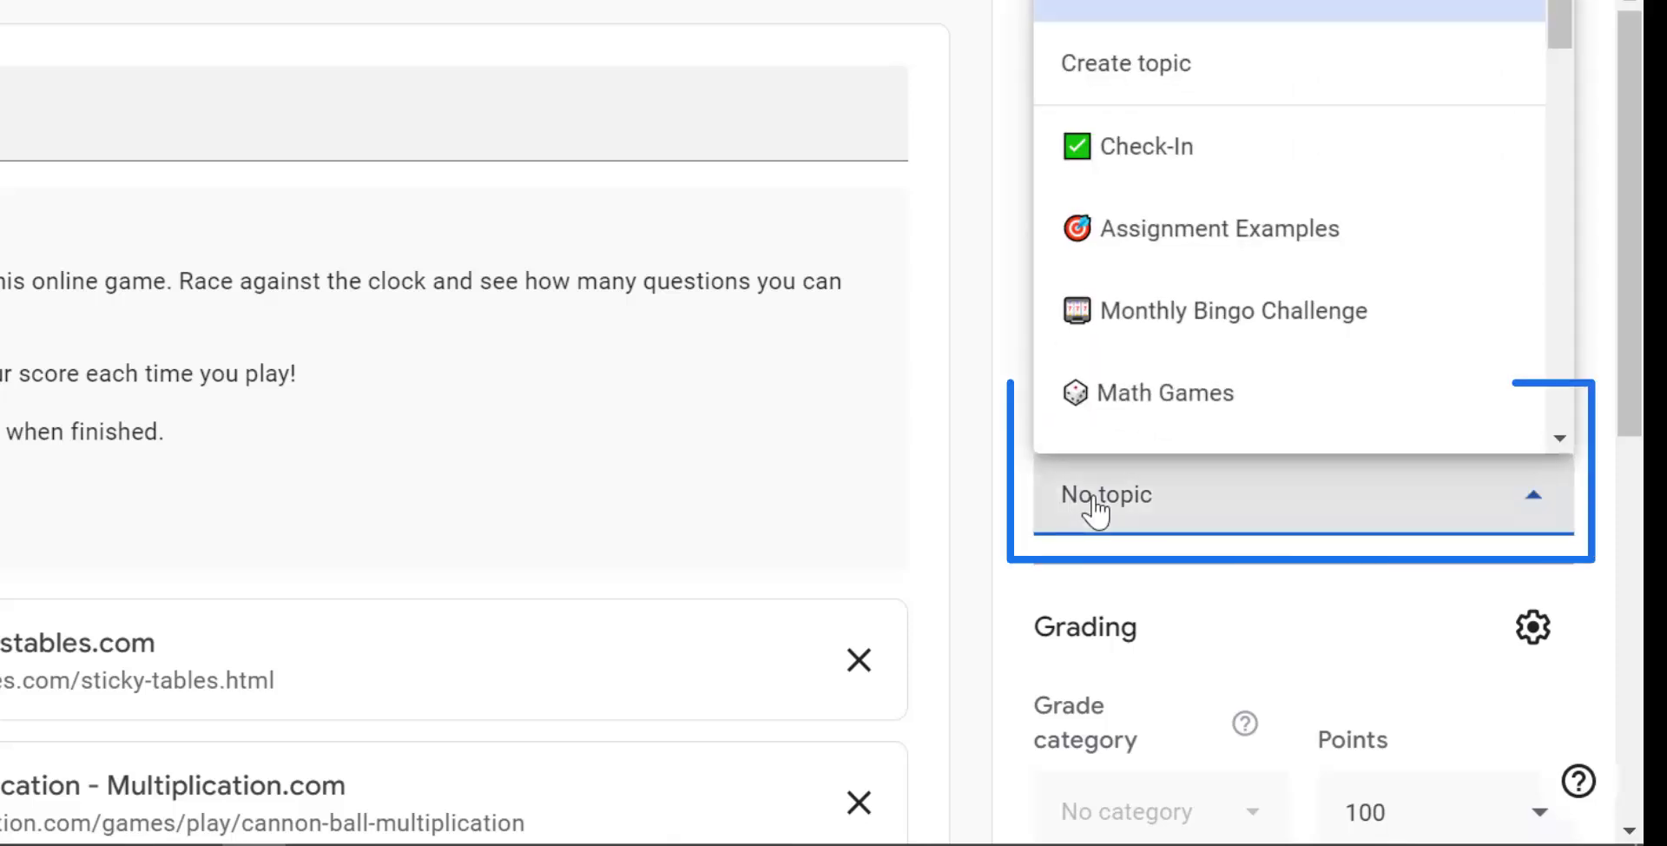
{"action": "left_click", "coordinate": [1161, 395]}
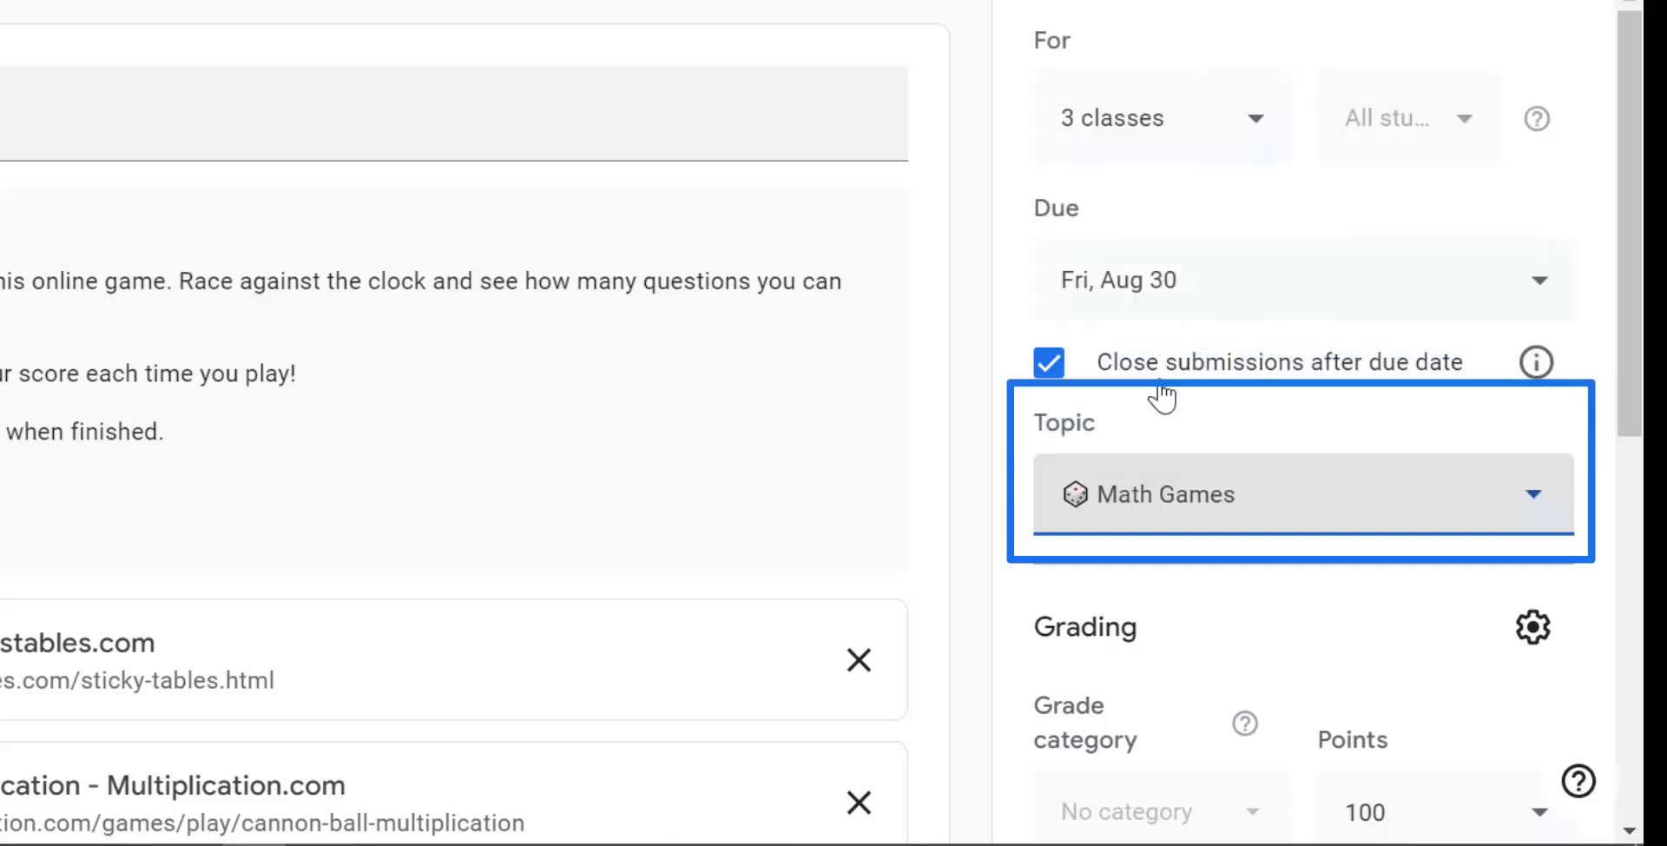
{"action": "left_click", "coordinate": [1321, 510]}
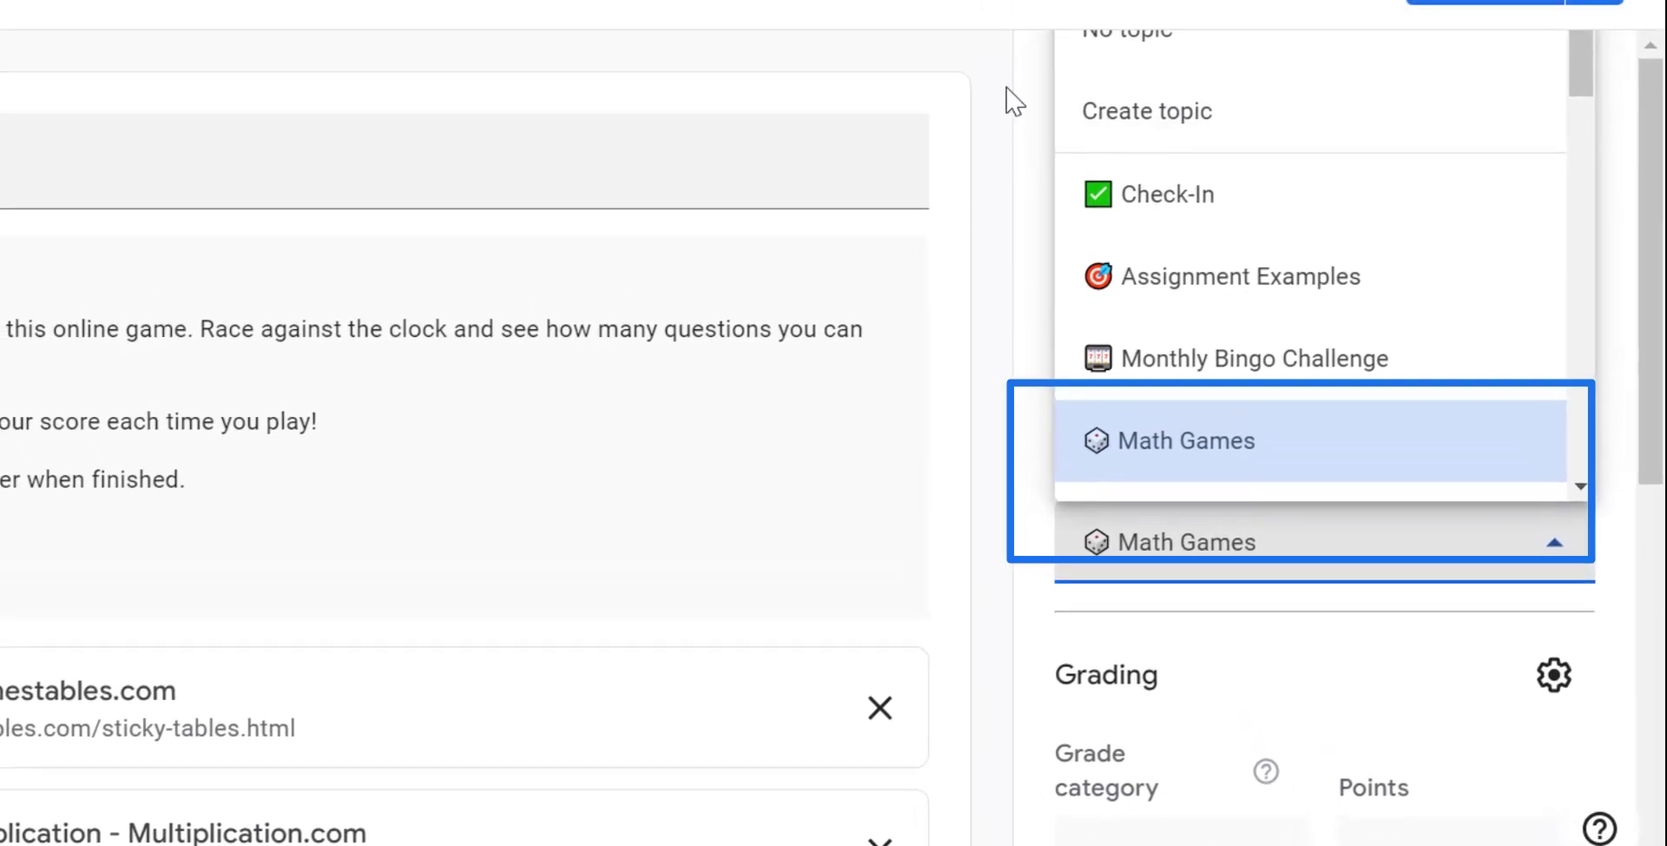
{"action": "left_click", "coordinate": [1001, 52]}
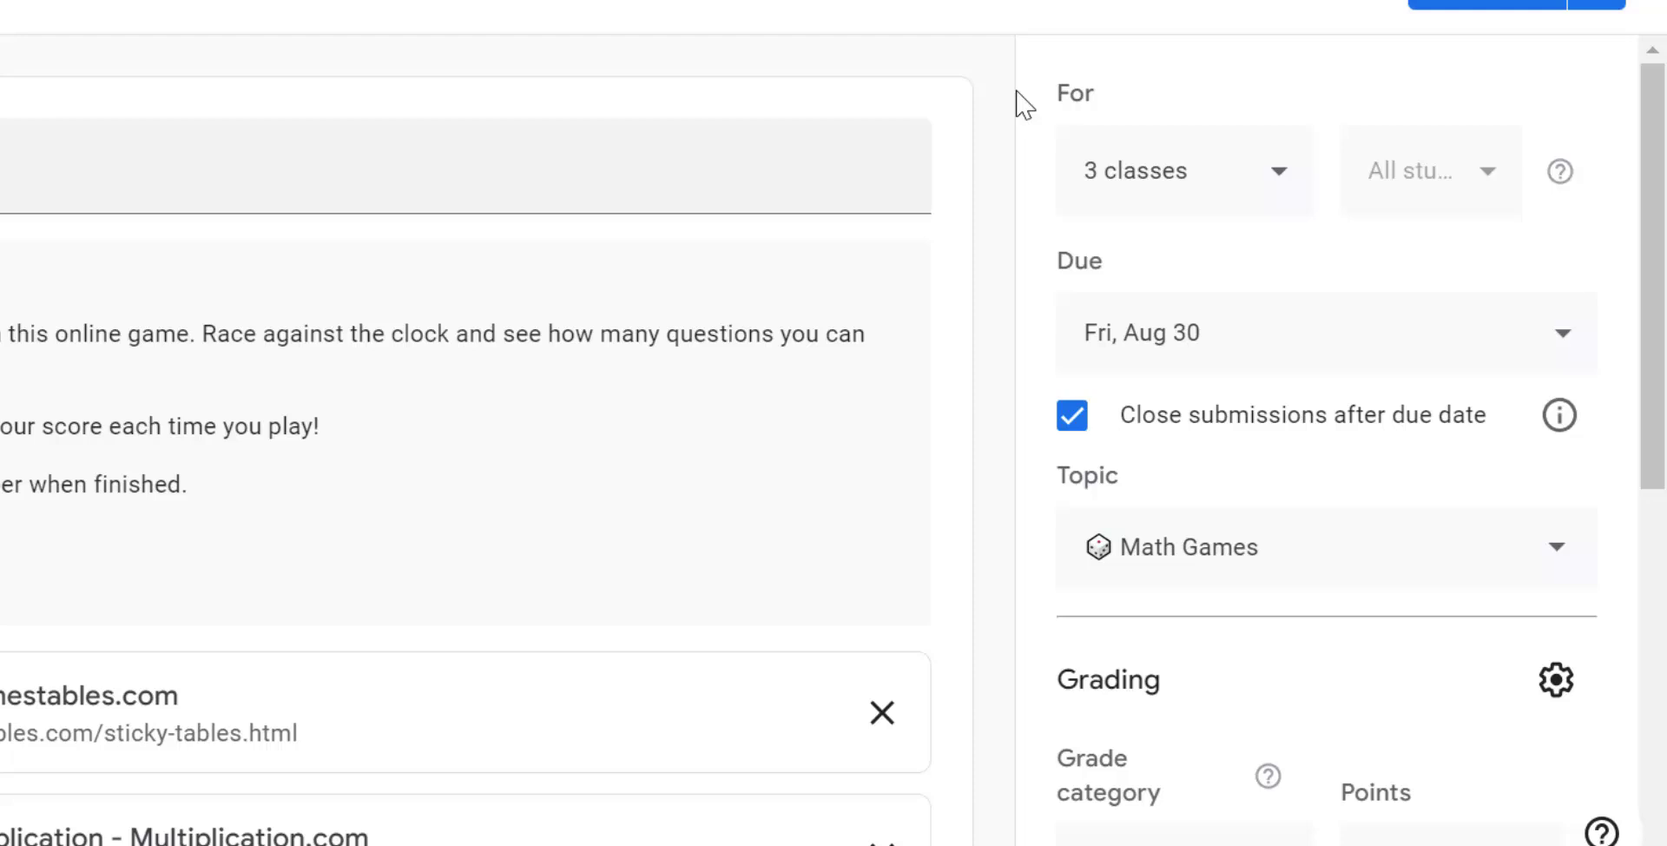
Set the assignment's grade category to Homework.
{"action": "scroll", "coordinate": [1164, 328], "scroll_direction": "down", "scroll_amount": 5}
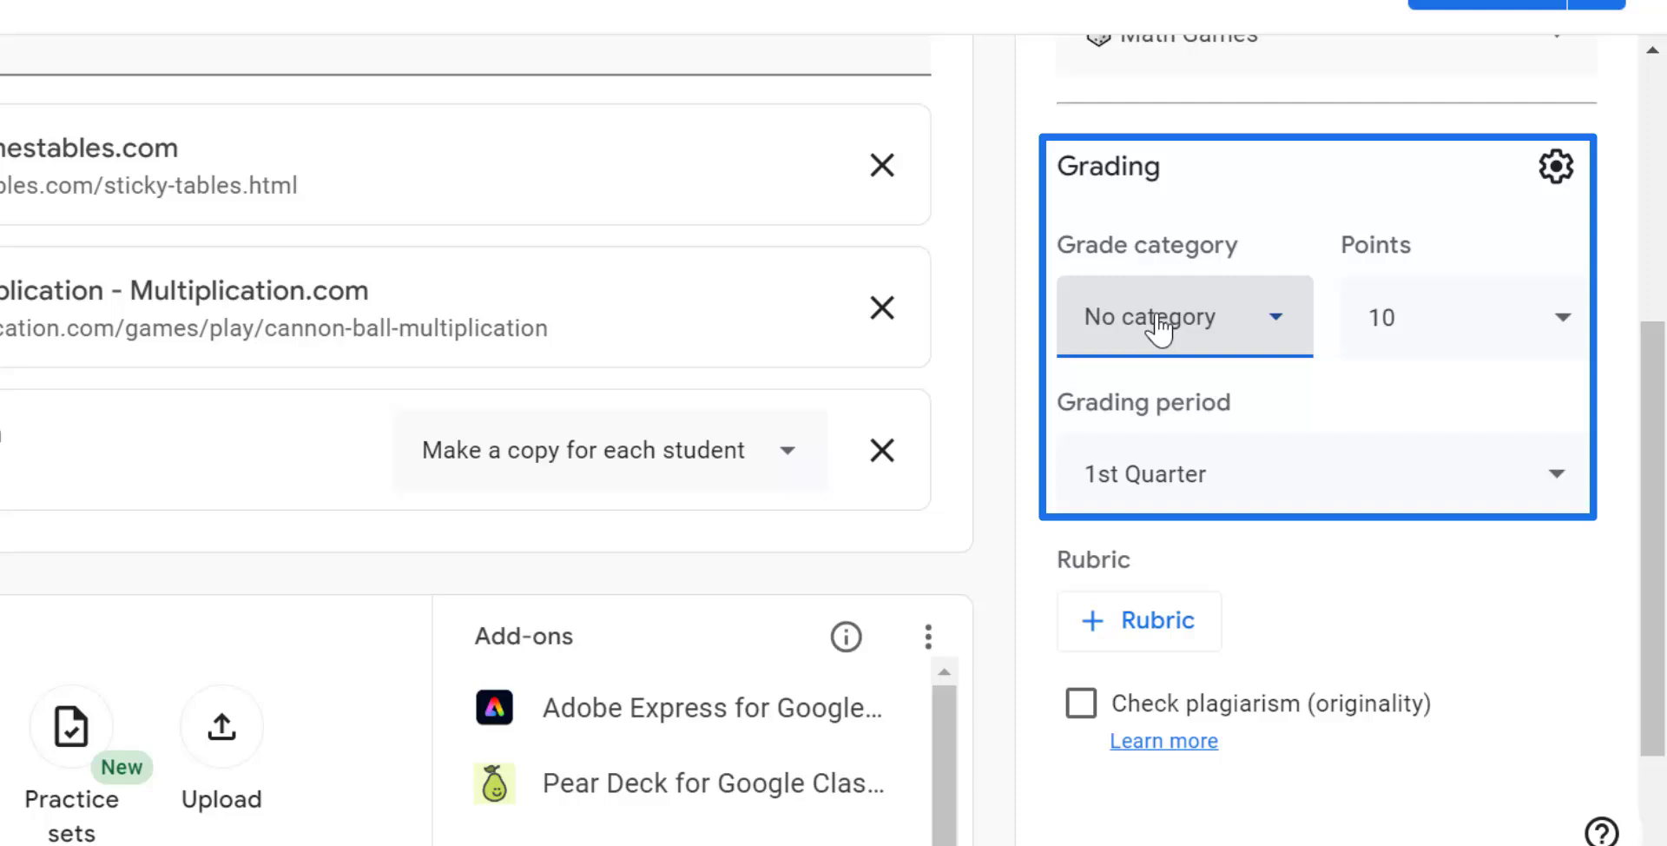
{"action": "left_click", "coordinate": [1159, 328]}
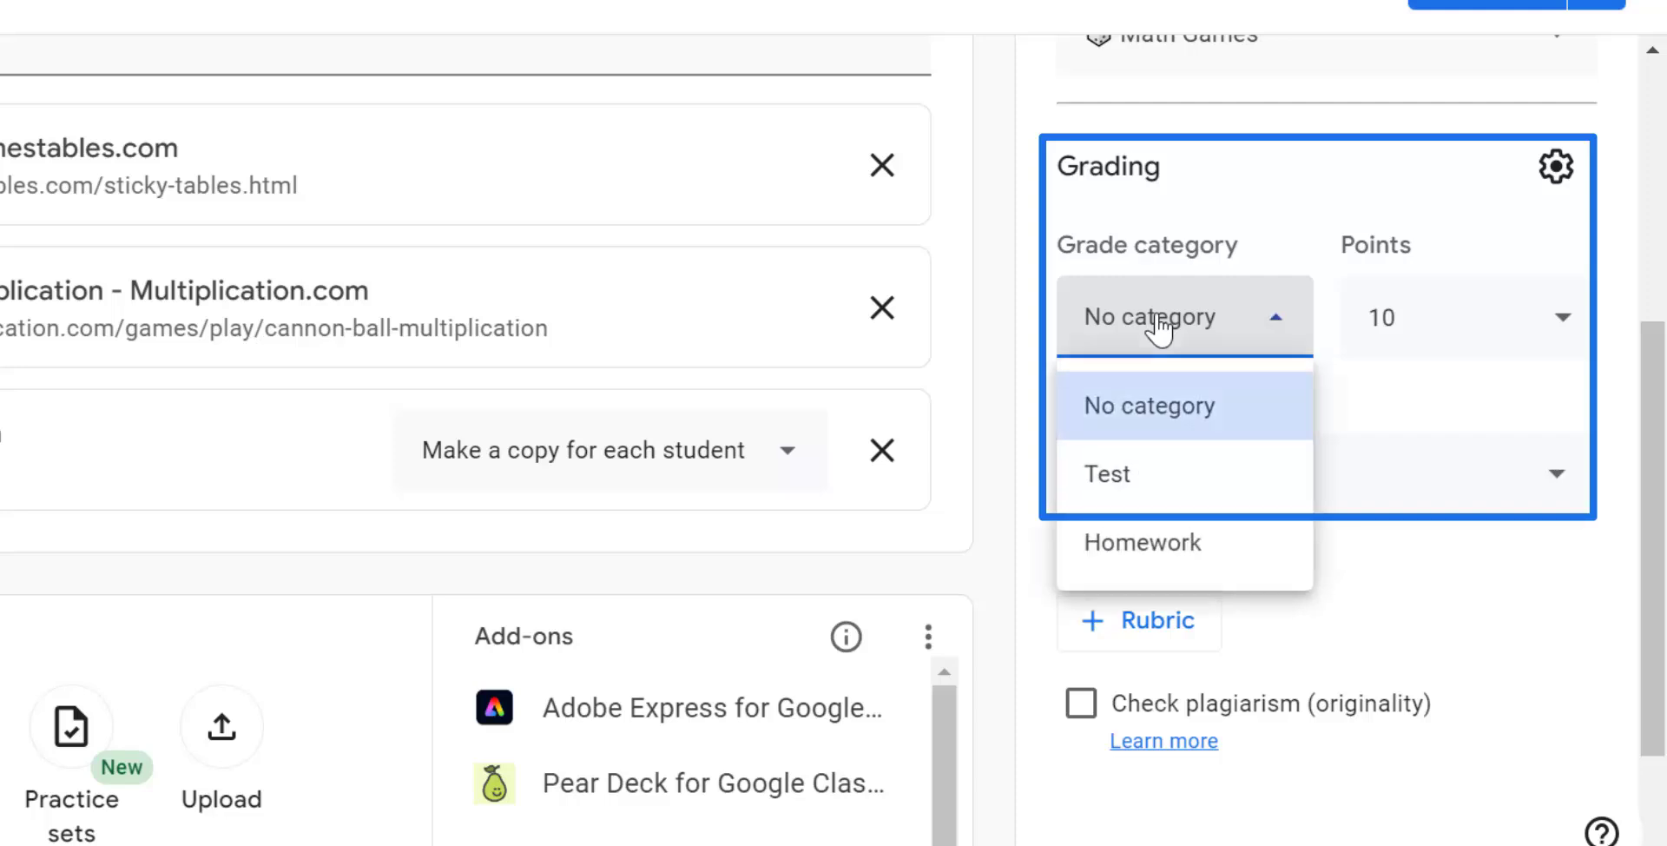
{"action": "left_click", "coordinate": [1138, 557]}
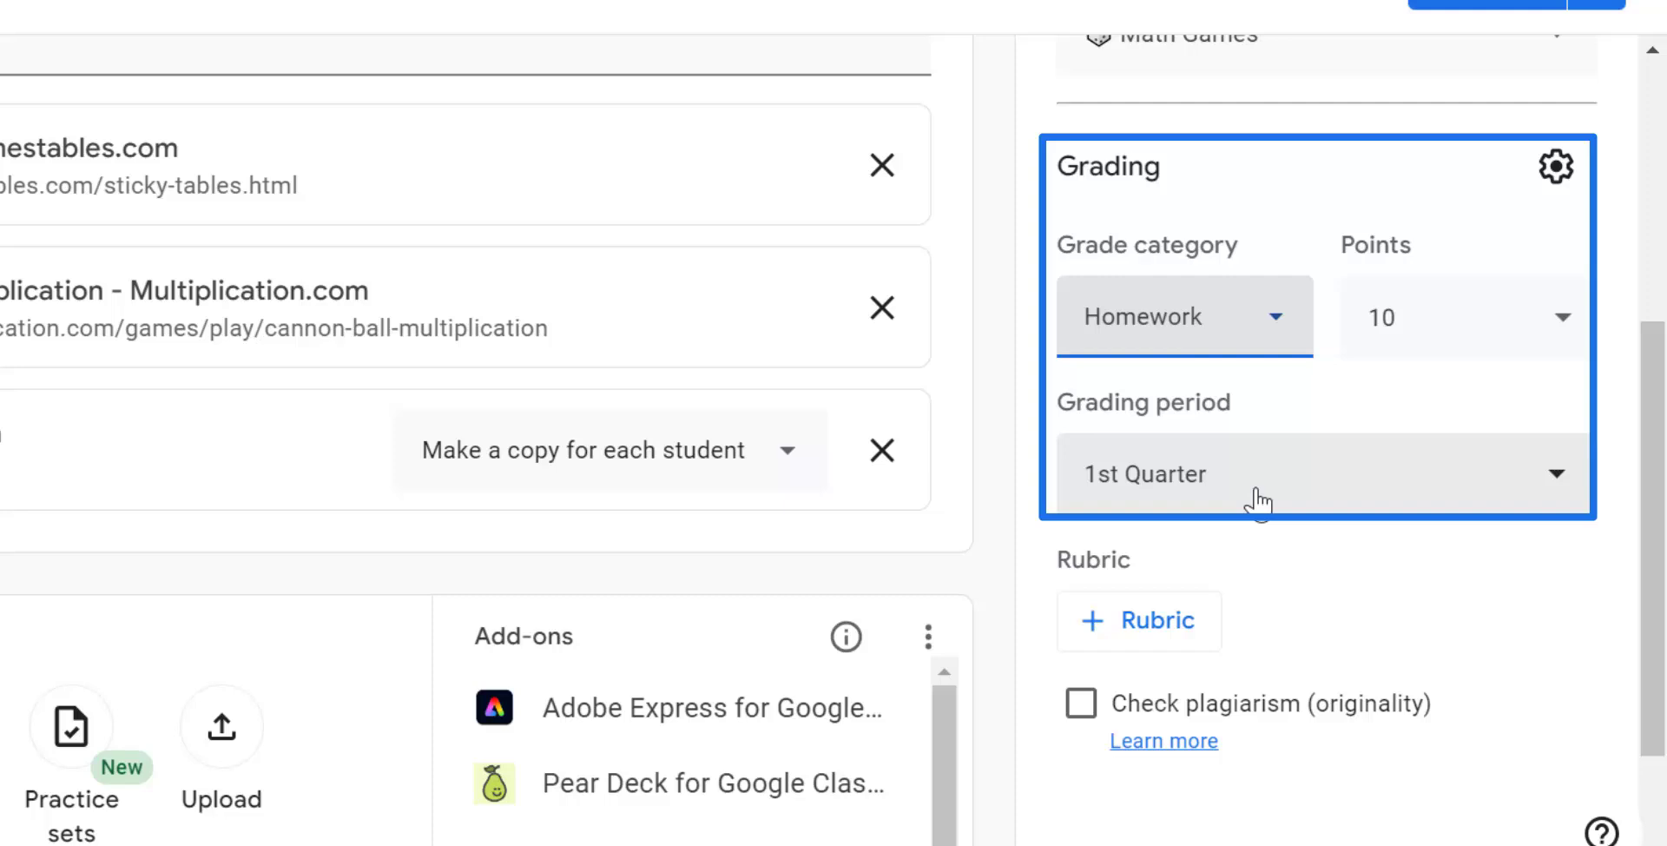
{"action": "scroll", "coordinate": [1257, 502], "scroll_direction": "up", "scroll_amount": 5}
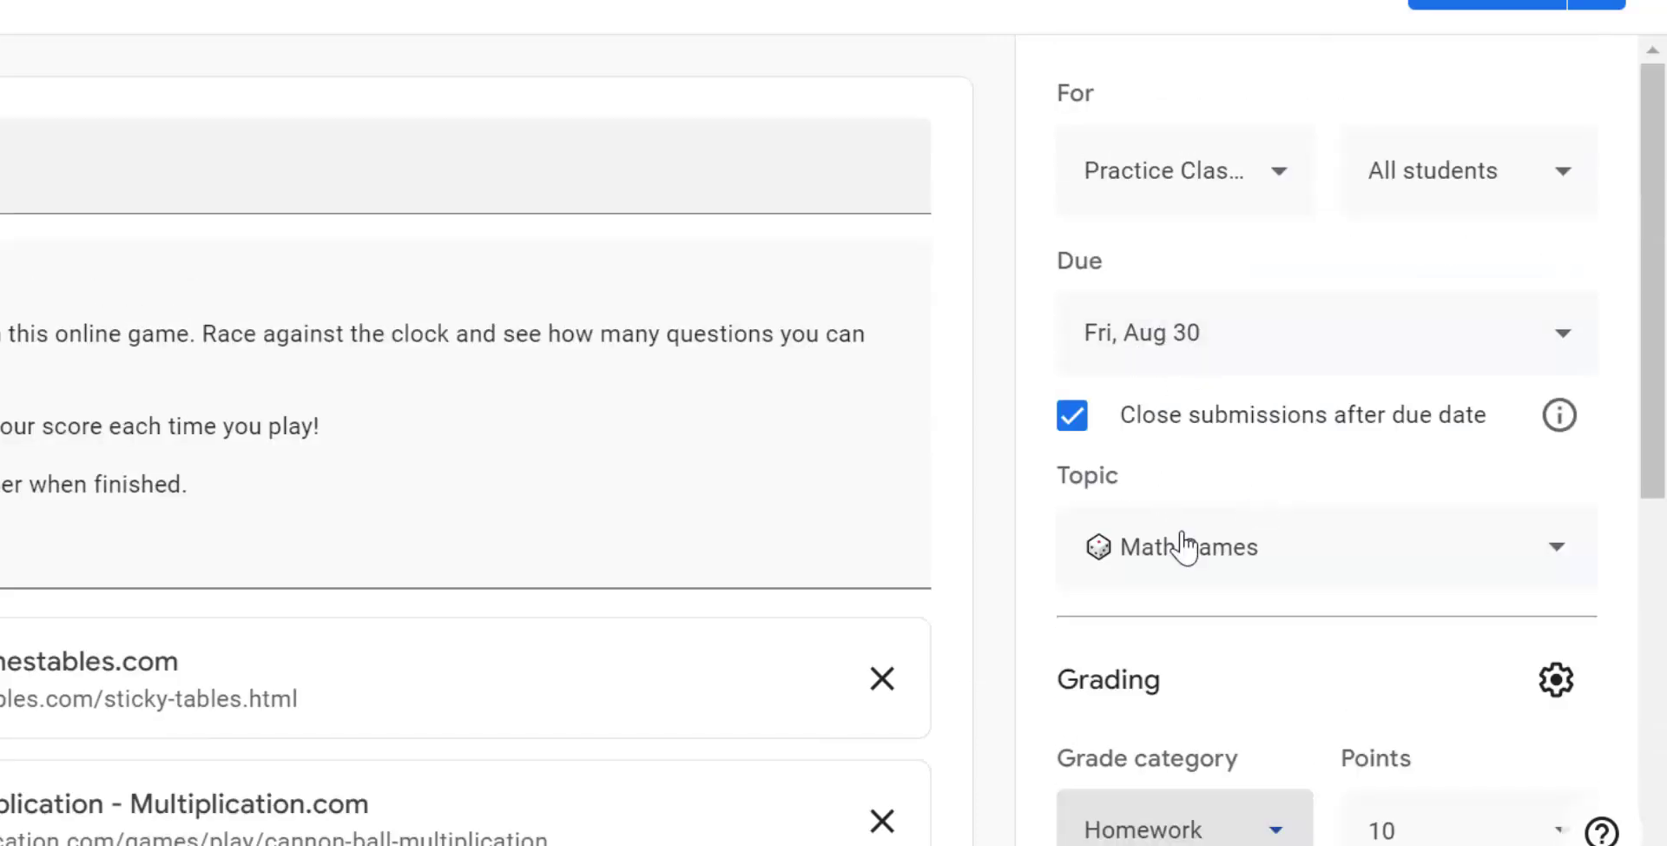
{"action": "scroll", "coordinate": [1221, 577], "scroll_direction": "down", "scroll_amount": 5}
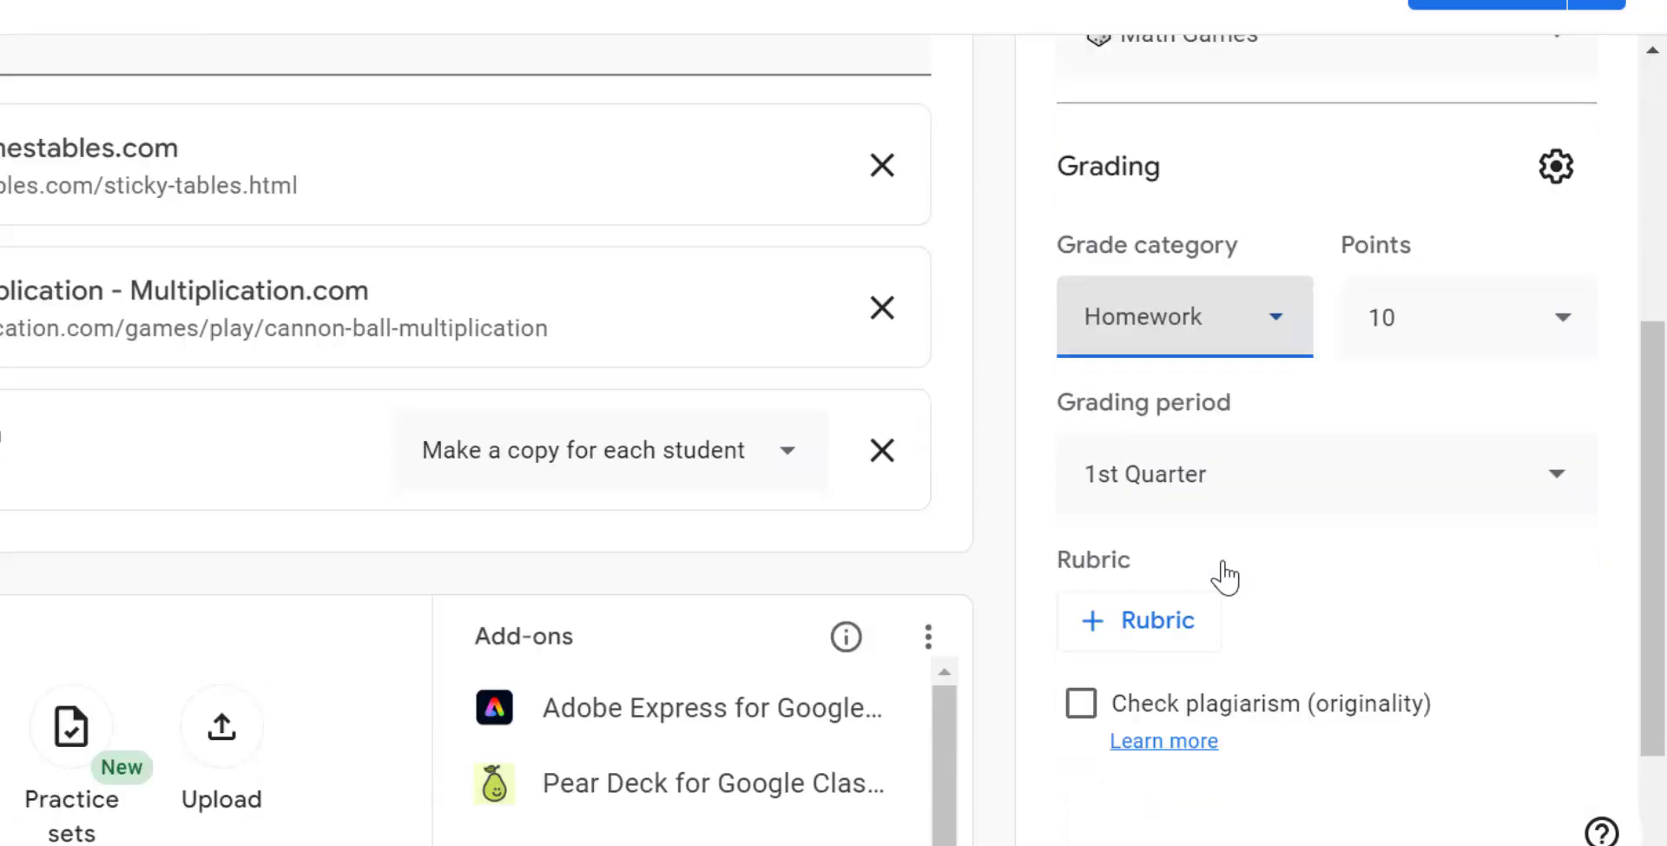
{"action": "scroll", "coordinate": [1246, 547], "scroll_direction": "down", "scroll_amount": 2}
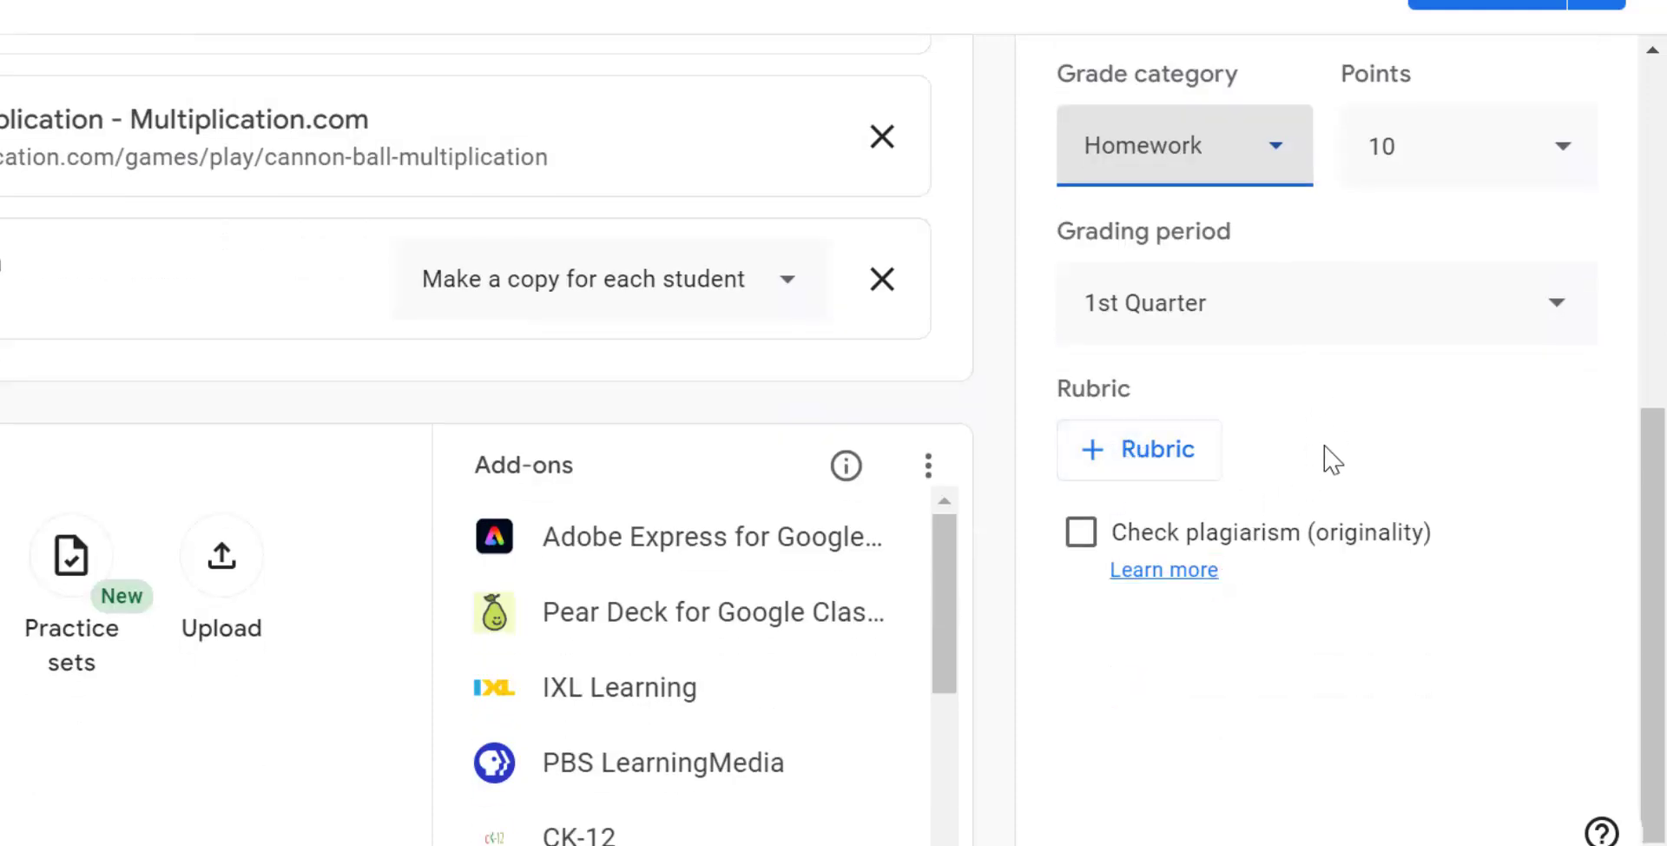
Schedule the assignment for Practice Class on Aug 19, 2024 at 8:00 AM and set its grading period to 1st Quarter.
{"action": "scroll", "coordinate": [1320, 457], "scroll_direction": "up", "scroll_amount": 7}
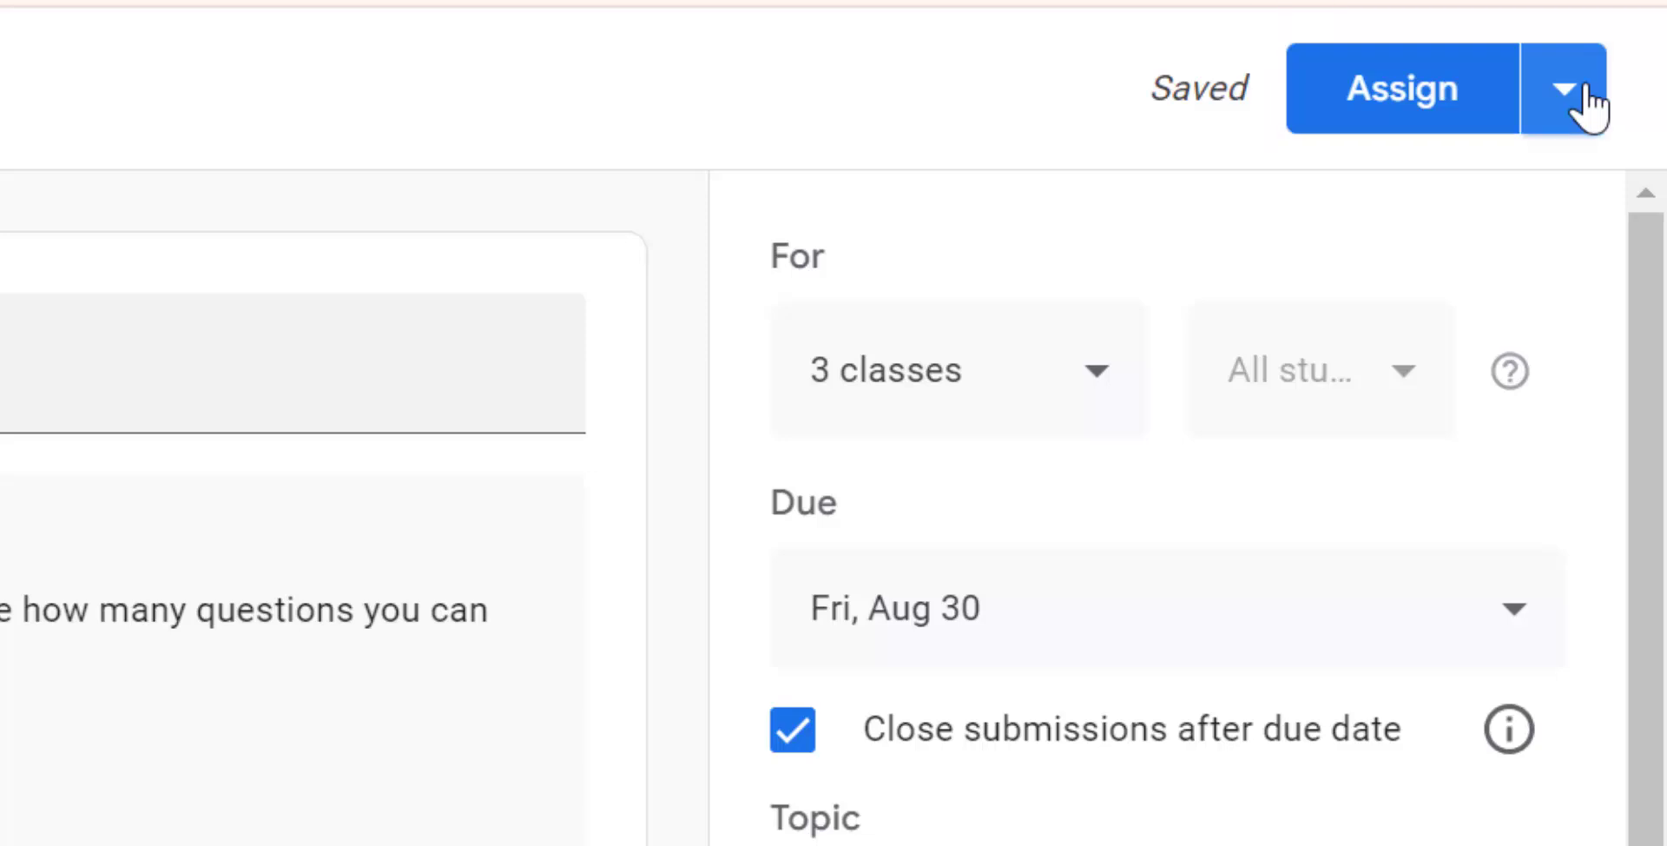
{"action": "left_click", "coordinate": [1584, 100]}
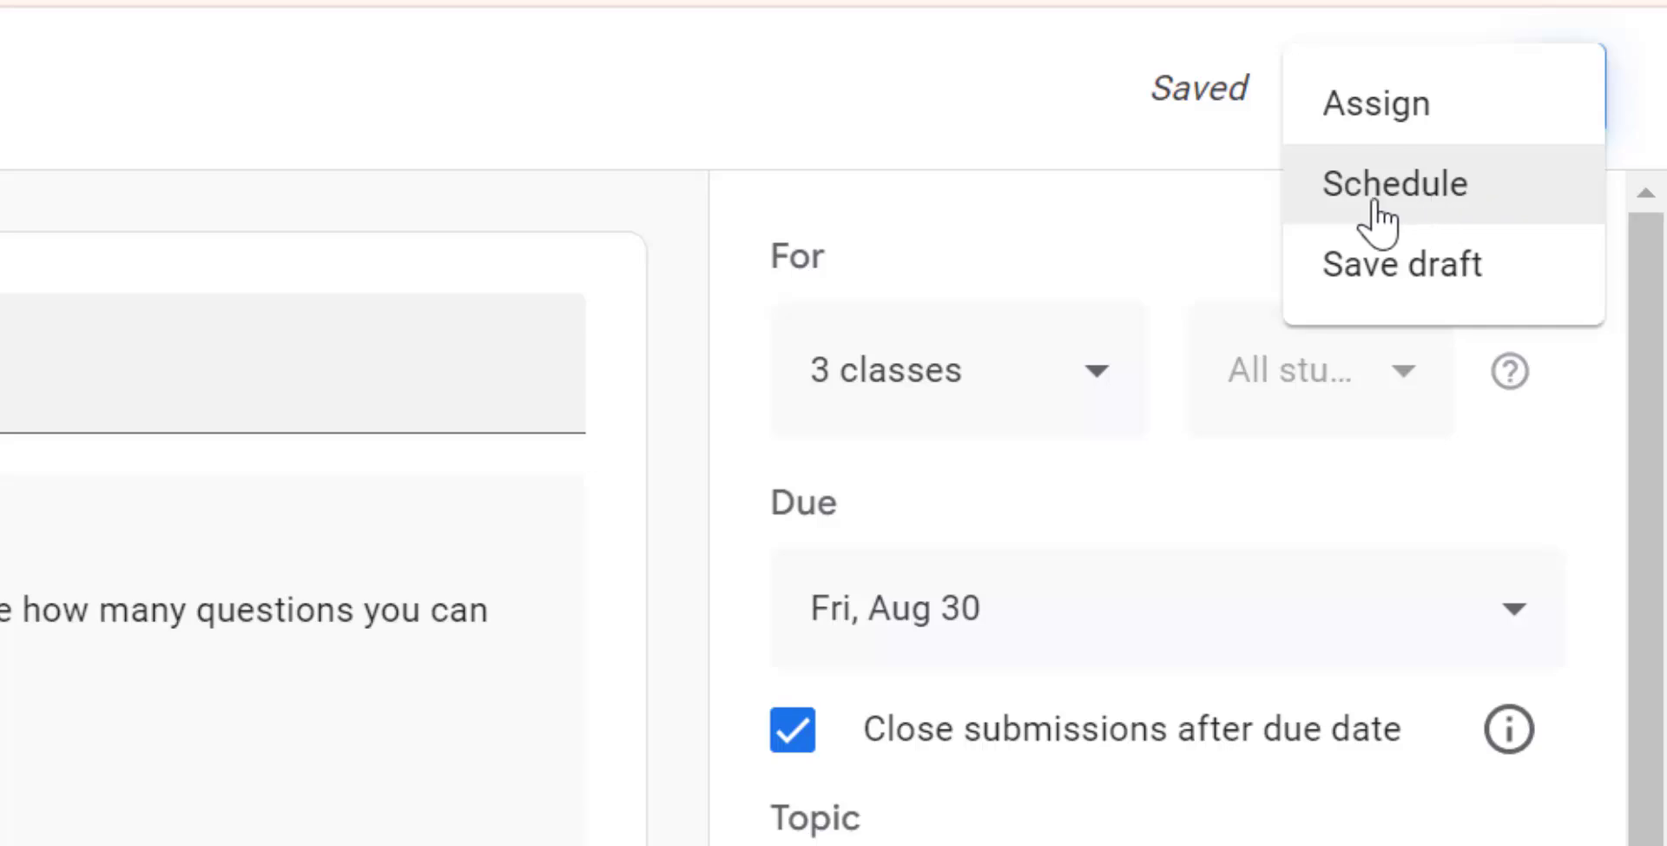
{"action": "left_click", "coordinate": [1376, 217]}
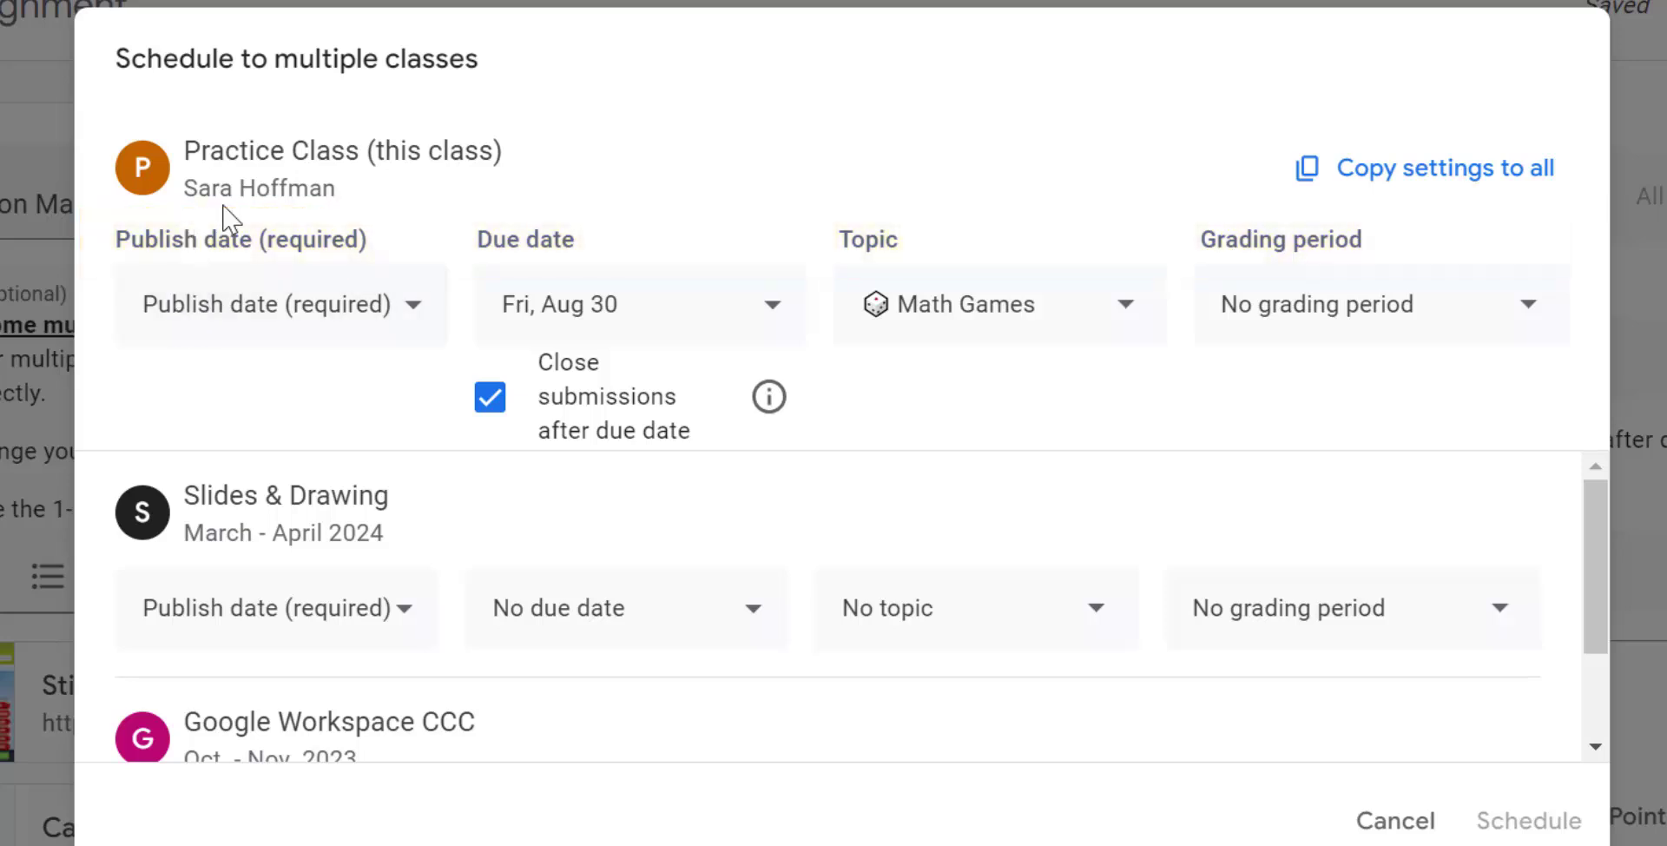
{"action": "left_click", "coordinate": [260, 319]}
{"action": "left_click", "coordinate": [293, 496]}
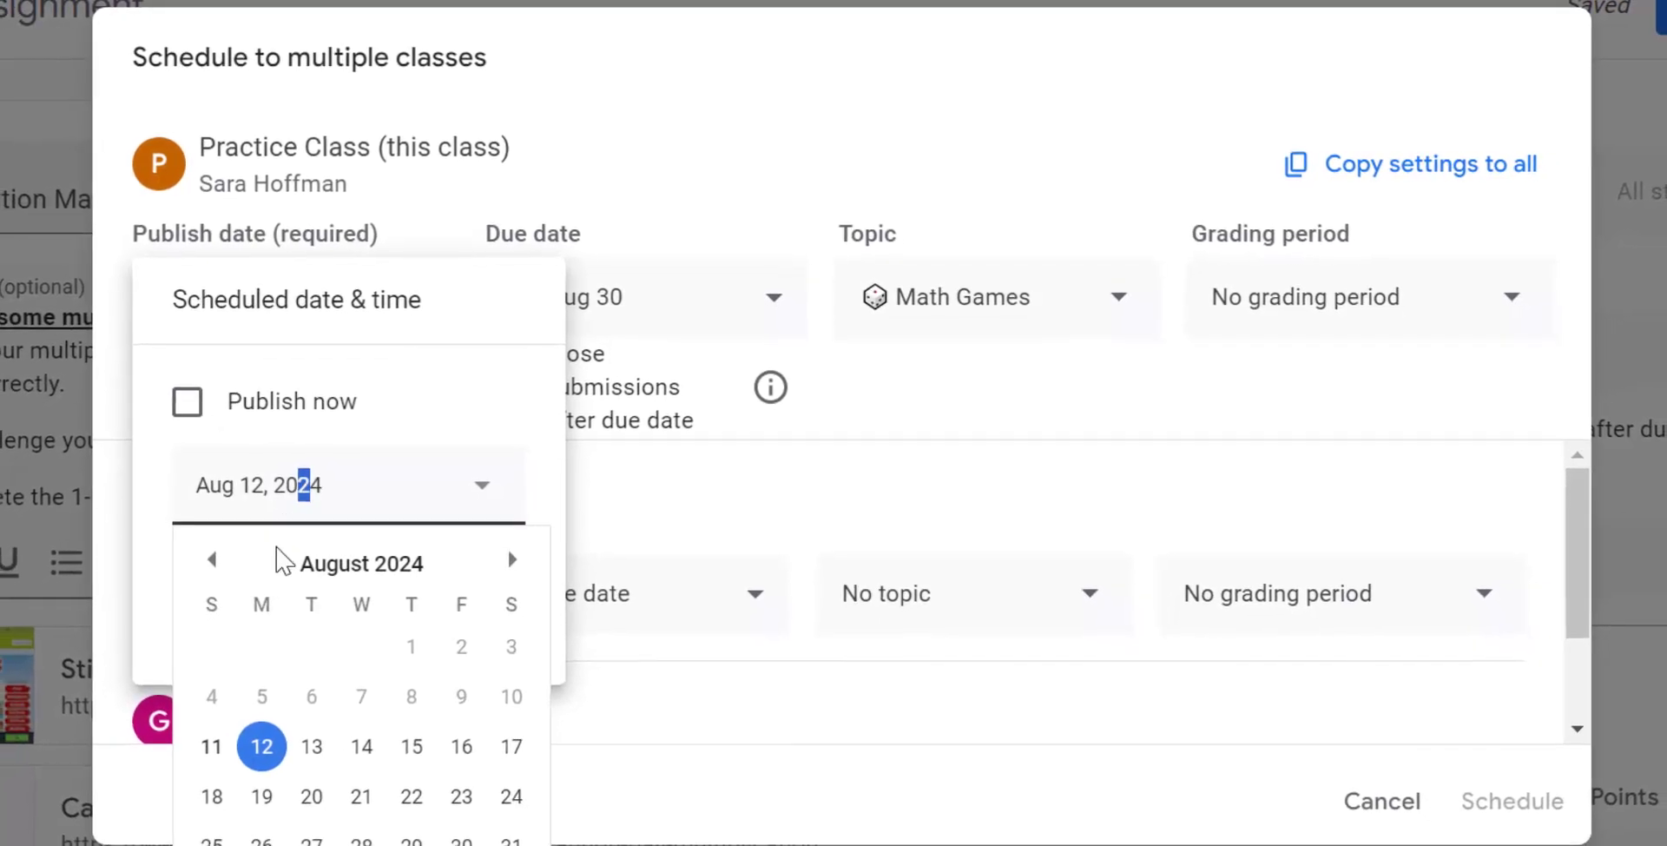
{"action": "left_click", "coordinate": [262, 795]}
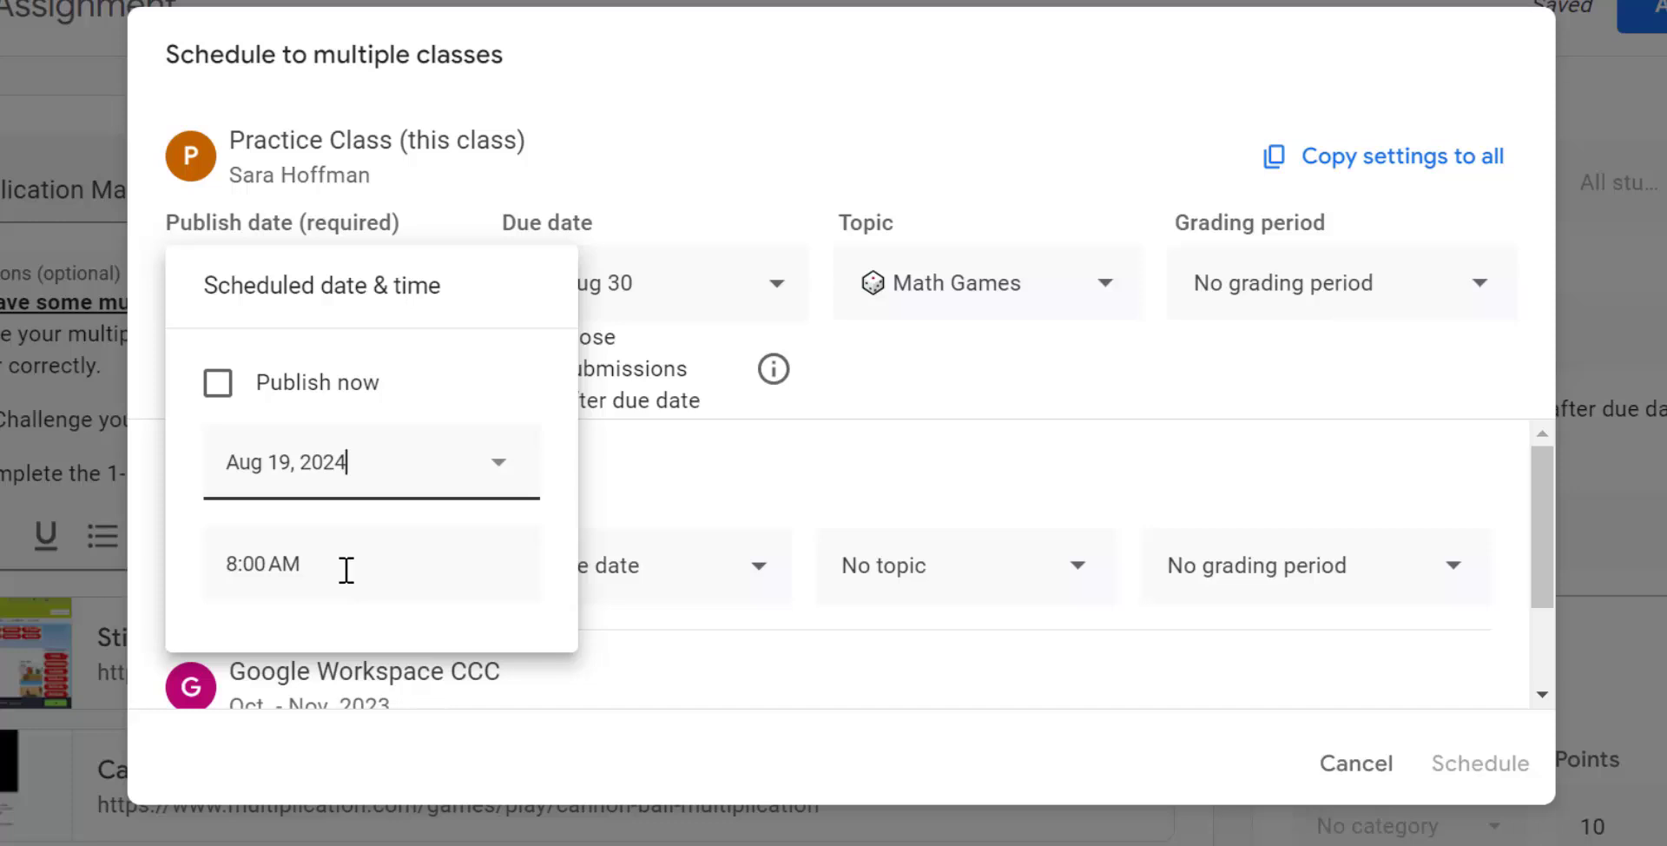
{"action": "left_click", "coordinate": [752, 163]}
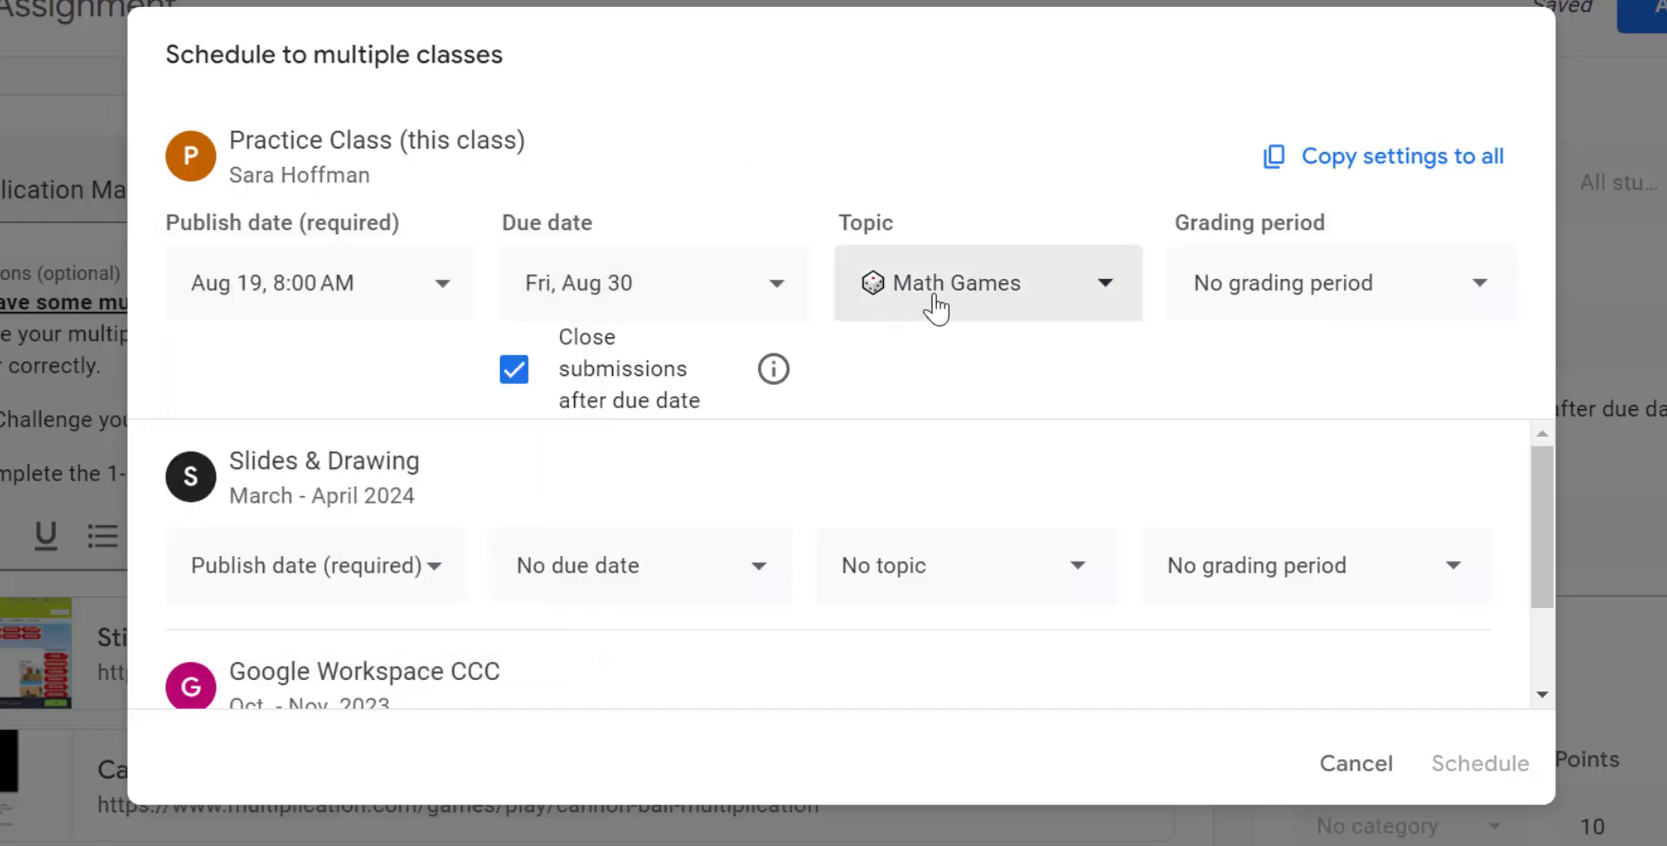
{"action": "left_click", "coordinate": [1334, 305]}
{"action": "left_click", "coordinate": [1214, 639]}
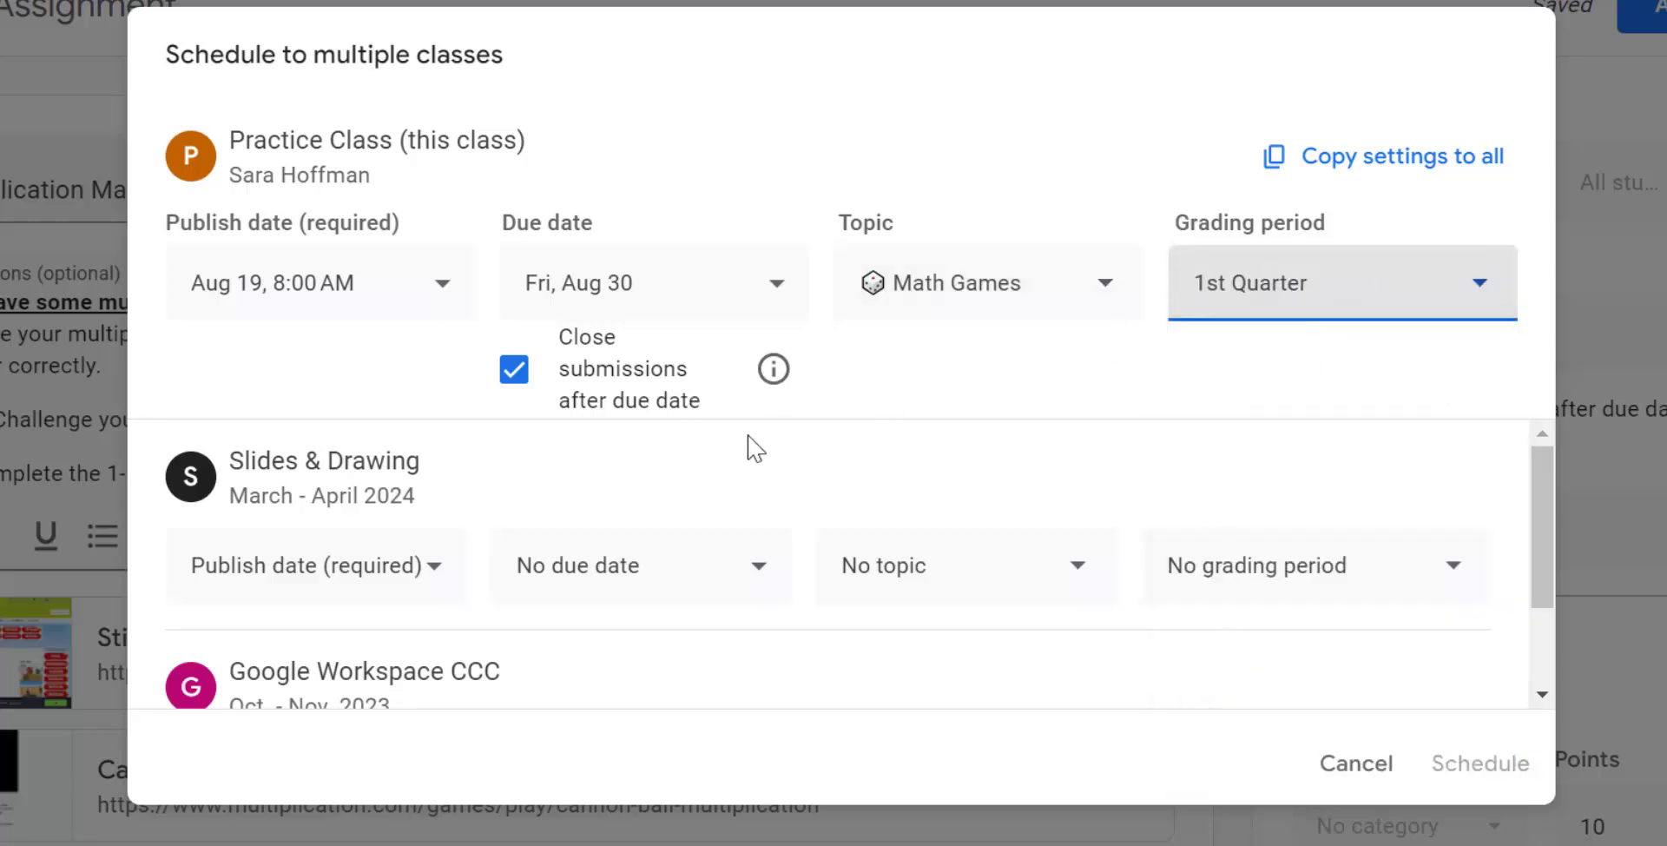
Set the Slides & Drawing class to publish on Aug 19, 2024 at 9:00 AM.
{"action": "left_click", "coordinate": [338, 569]}
{"action": "left_click", "coordinate": [327, 744]}
{"action": "left_click", "coordinate": [289, 620]}
{"action": "left_click_drag", "start_coordinate": [316, 839], "coordinate": [233, 840]}
{"action": "double_click", "coordinate": [252, 822]}
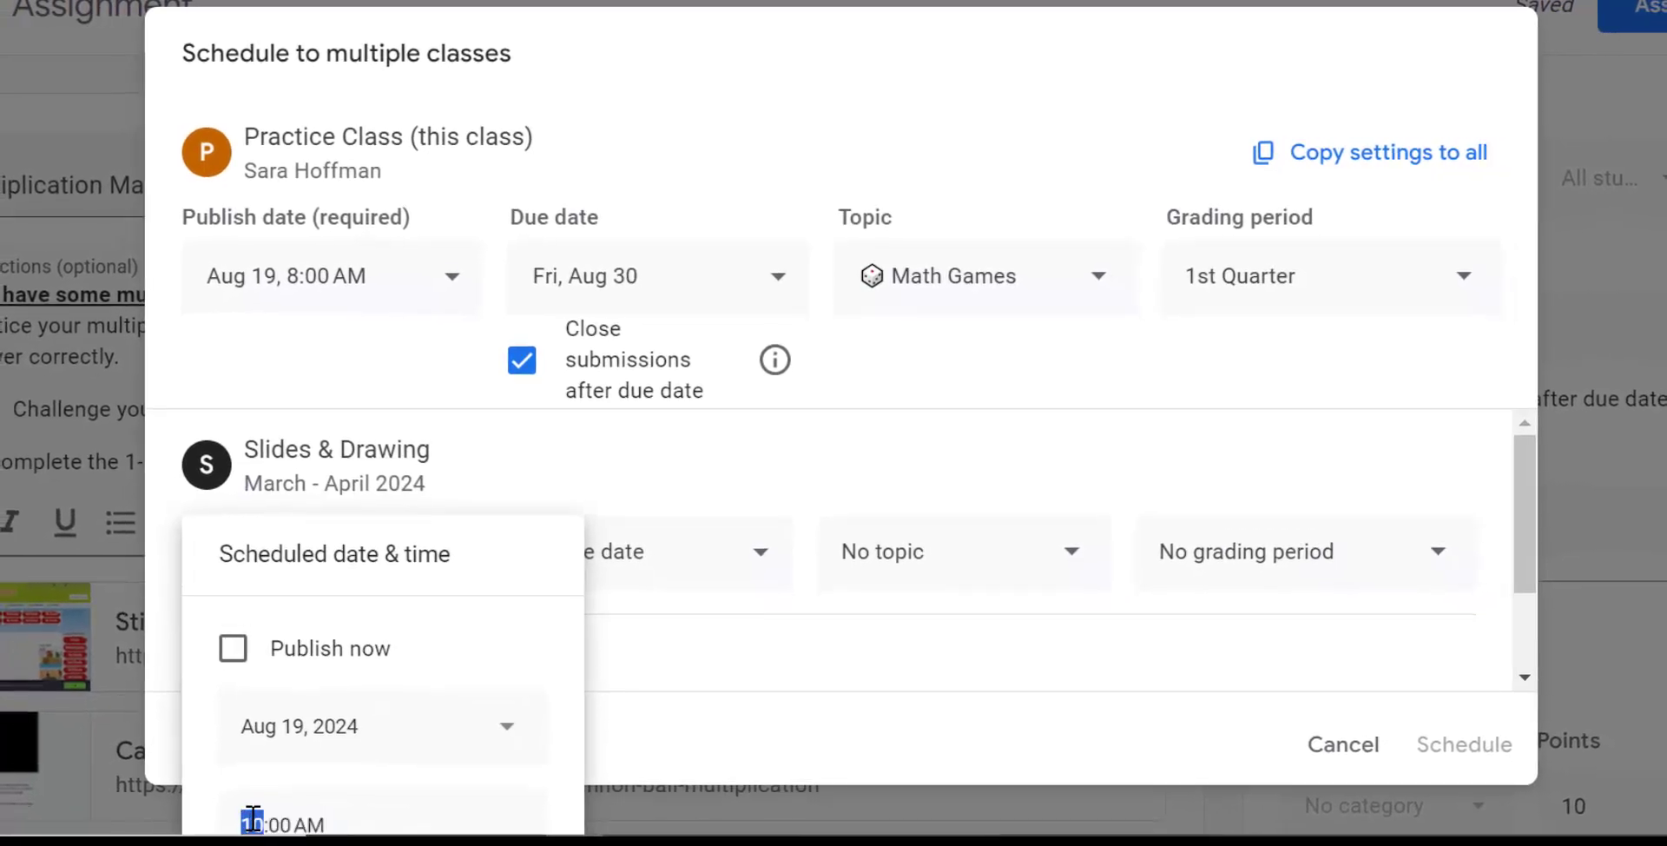
{"action": "type", "text": "9"}
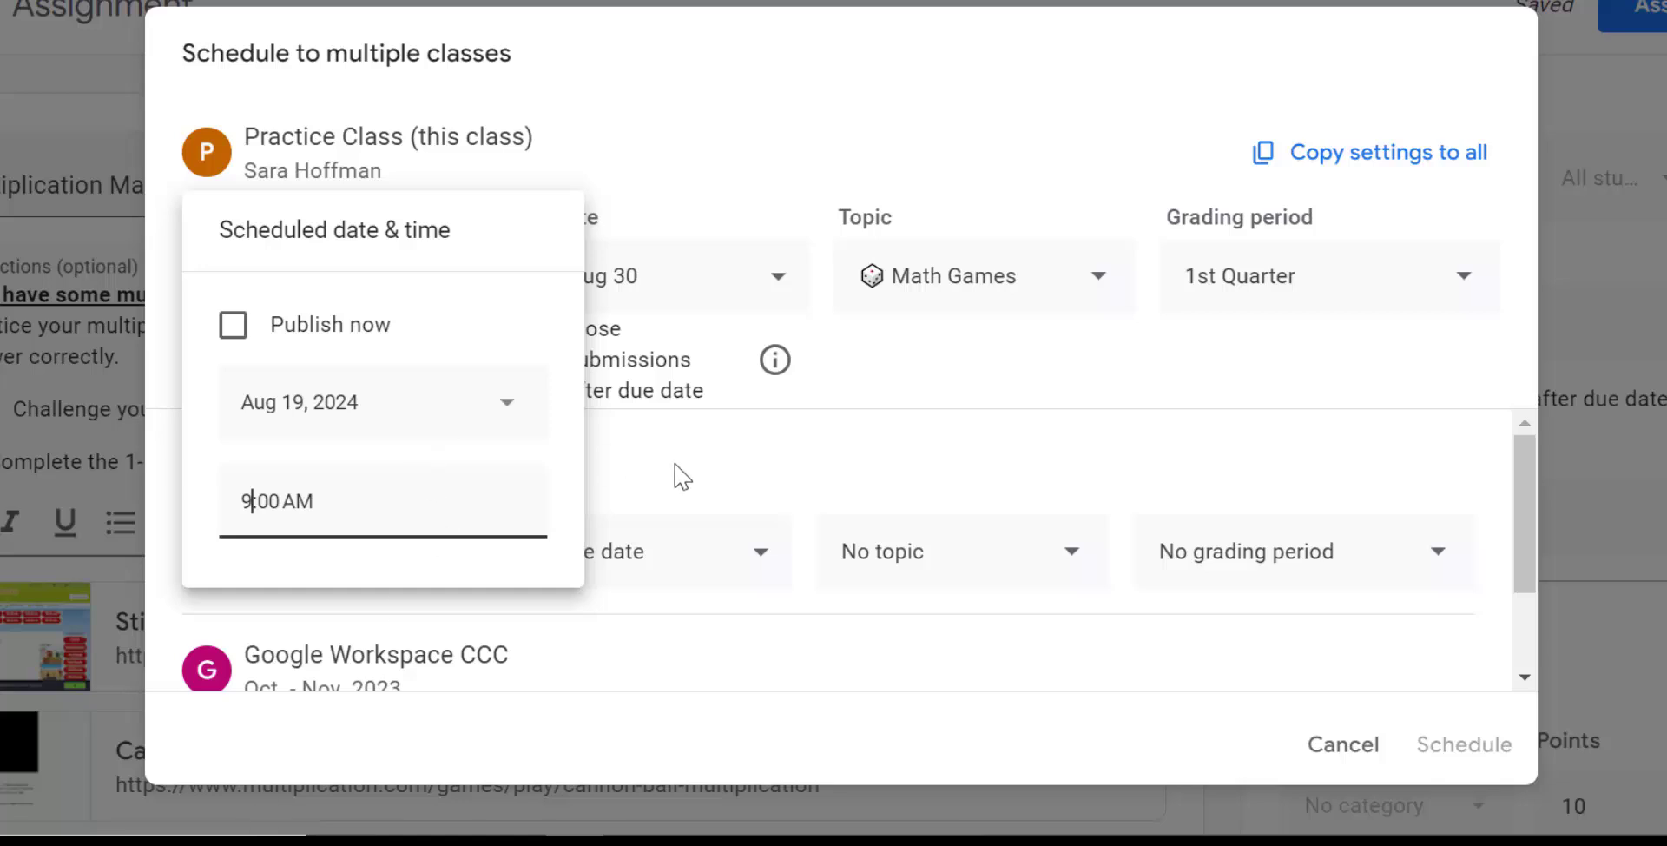
{"action": "left_click", "coordinate": [725, 489]}
Set the Slides & Drawing due date to Aug 19, 2024 and close its submissions after the due date.
{"action": "left_click", "coordinate": [657, 573]}
{"action": "left_click", "coordinate": [642, 694]}
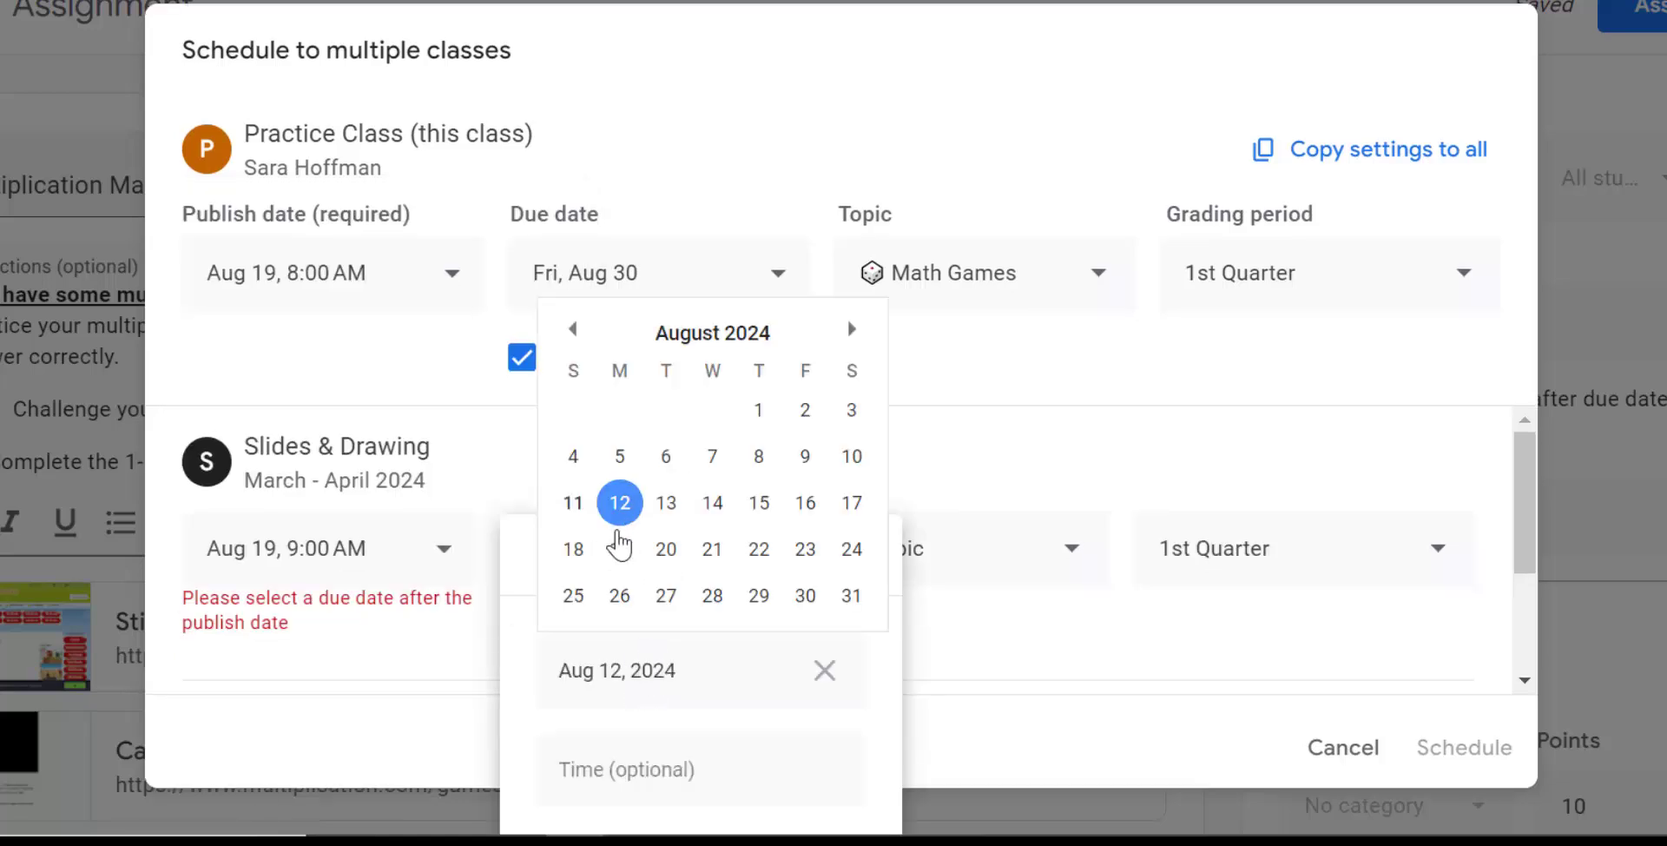
{"action": "left_click", "coordinate": [619, 549]}
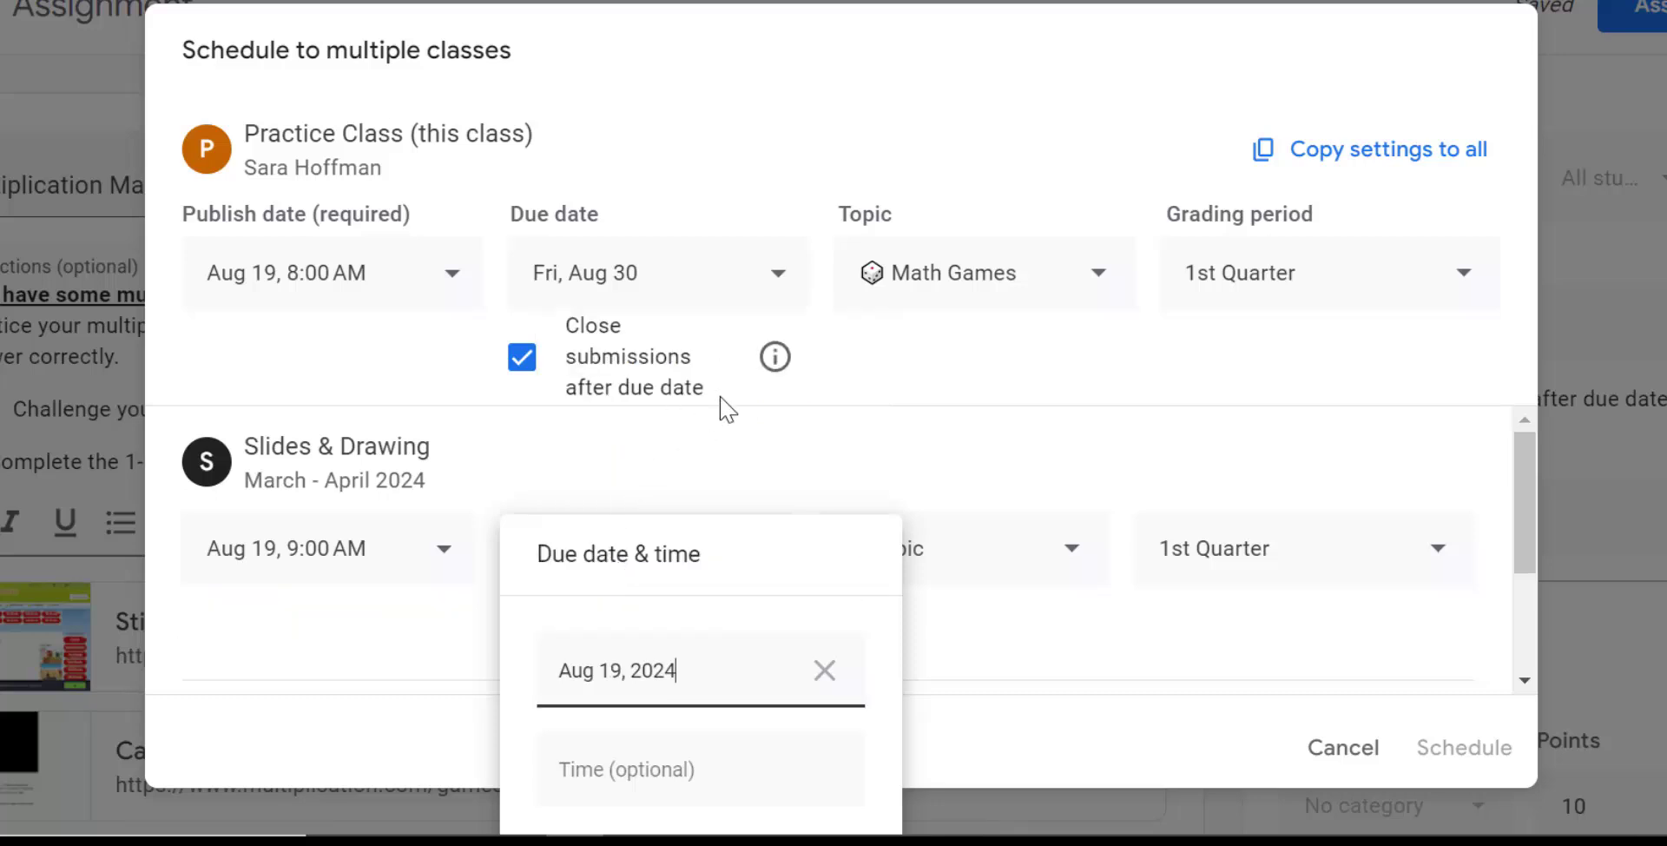
{"action": "left_click", "coordinate": [882, 439]}
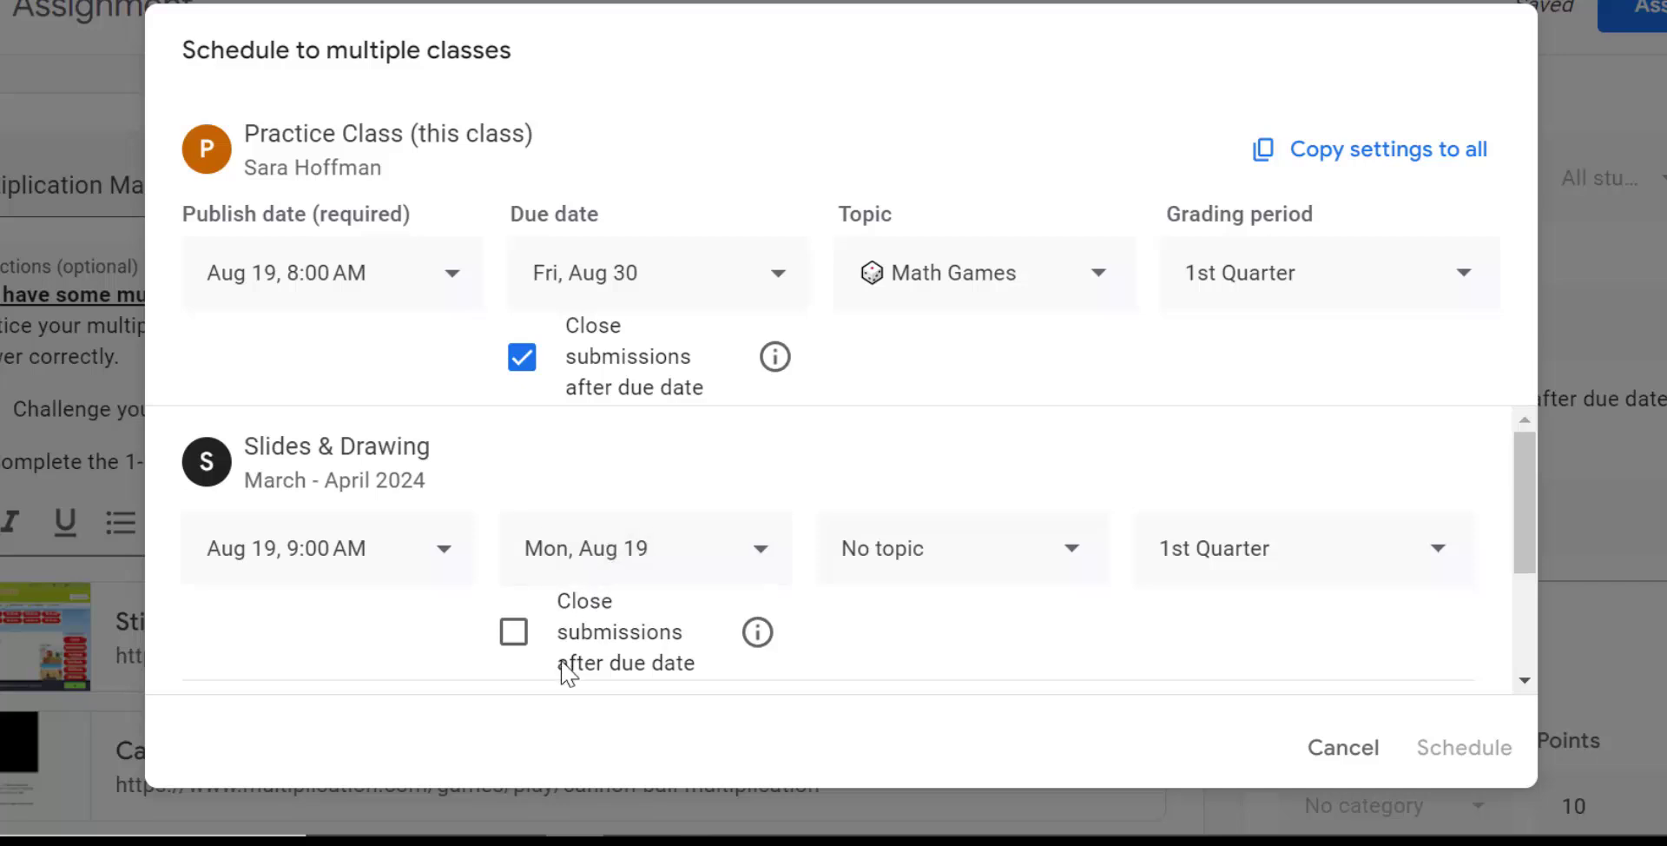
{"action": "left_click", "coordinate": [514, 636]}
{"action": "left_click", "coordinate": [513, 640]}
{"action": "left_click", "coordinate": [512, 643]}
File the Slides & Drawing copy of the assignment under the Math Games topic.
{"action": "left_click", "coordinate": [1040, 569]}
{"action": "scroll", "coordinate": [1027, 669], "scroll_direction": "down", "scroll_amount": 3}
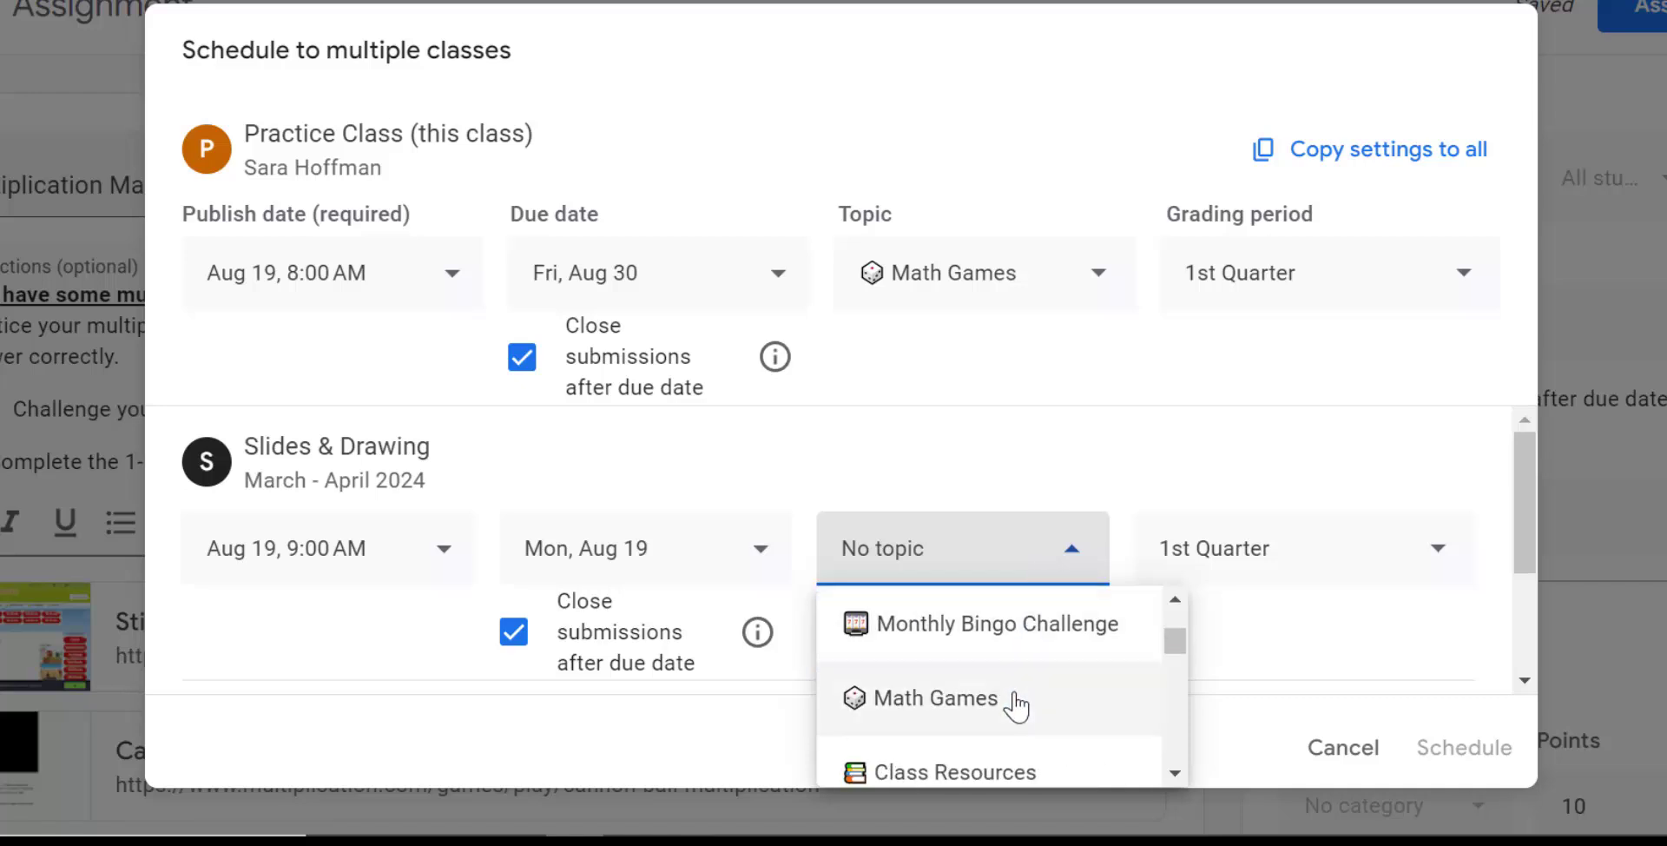
{"action": "left_click", "coordinate": [1016, 696]}
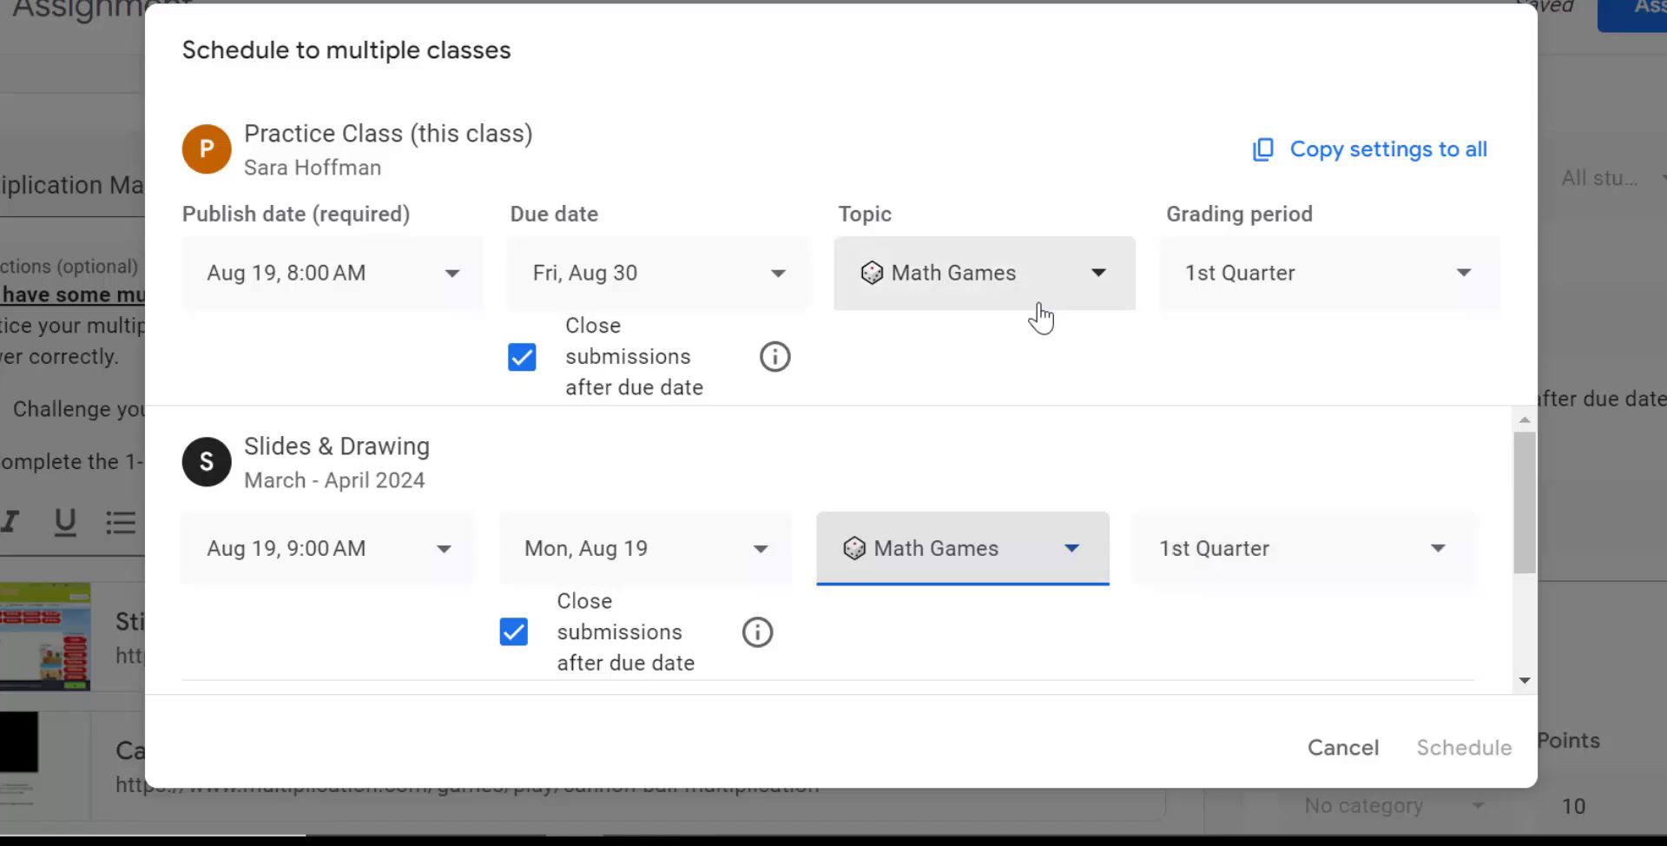
Set the Google Workspace CCC class to publish on Aug 19, 2024 at 10:00 AM.
{"action": "scroll", "coordinate": [683, 535], "scroll_direction": "down", "scroll_amount": 2}
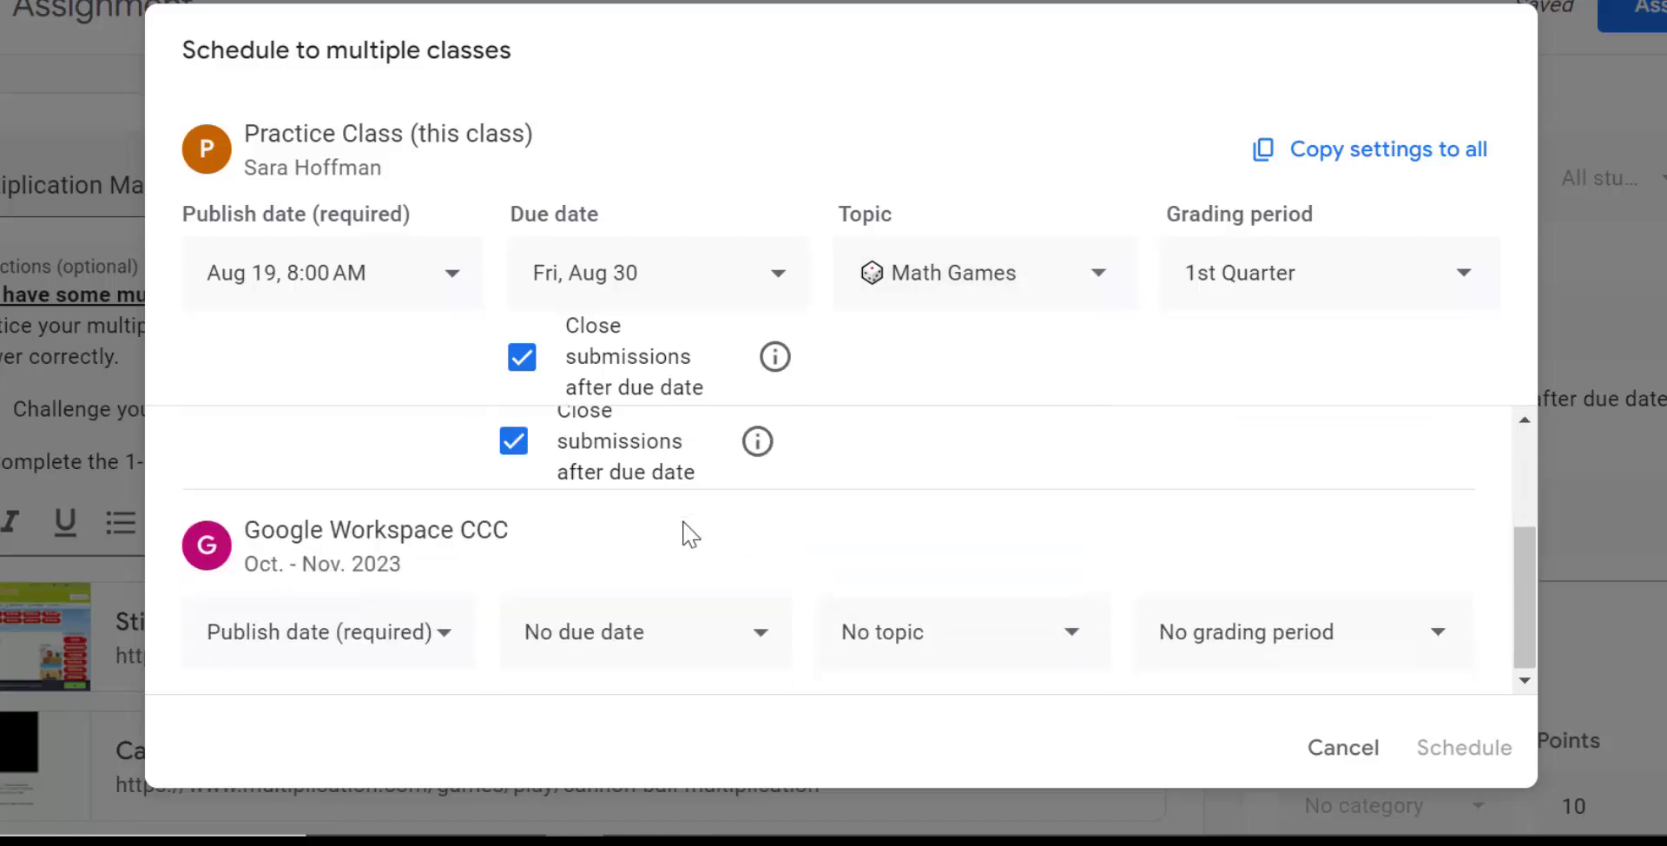
{"action": "left_click", "coordinate": [256, 645]}
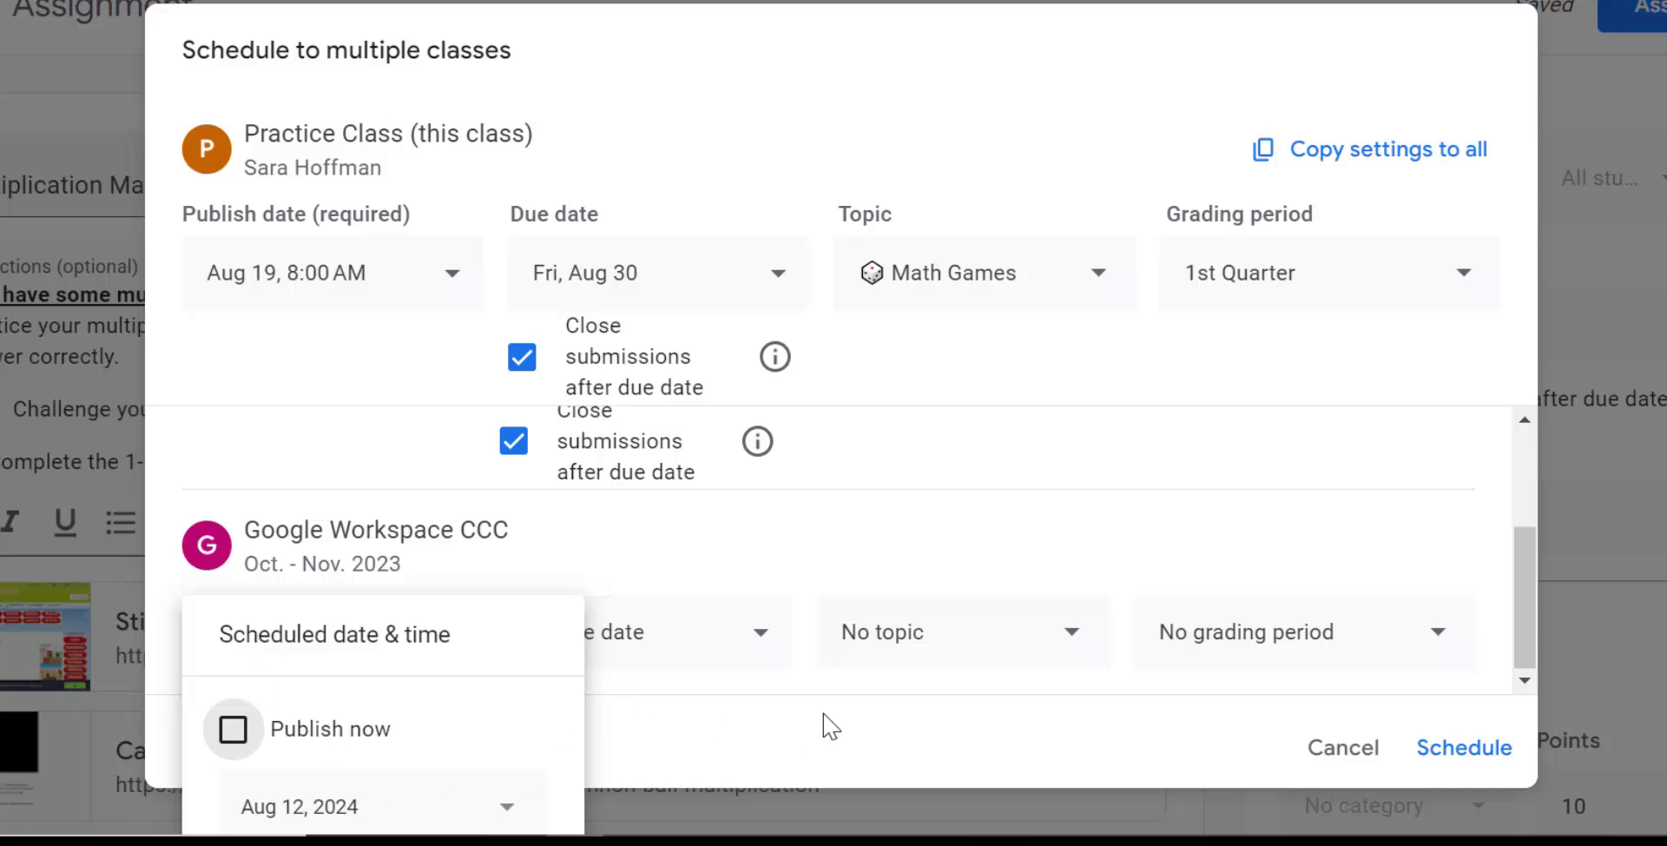
{"action": "left_click", "coordinate": [842, 451]}
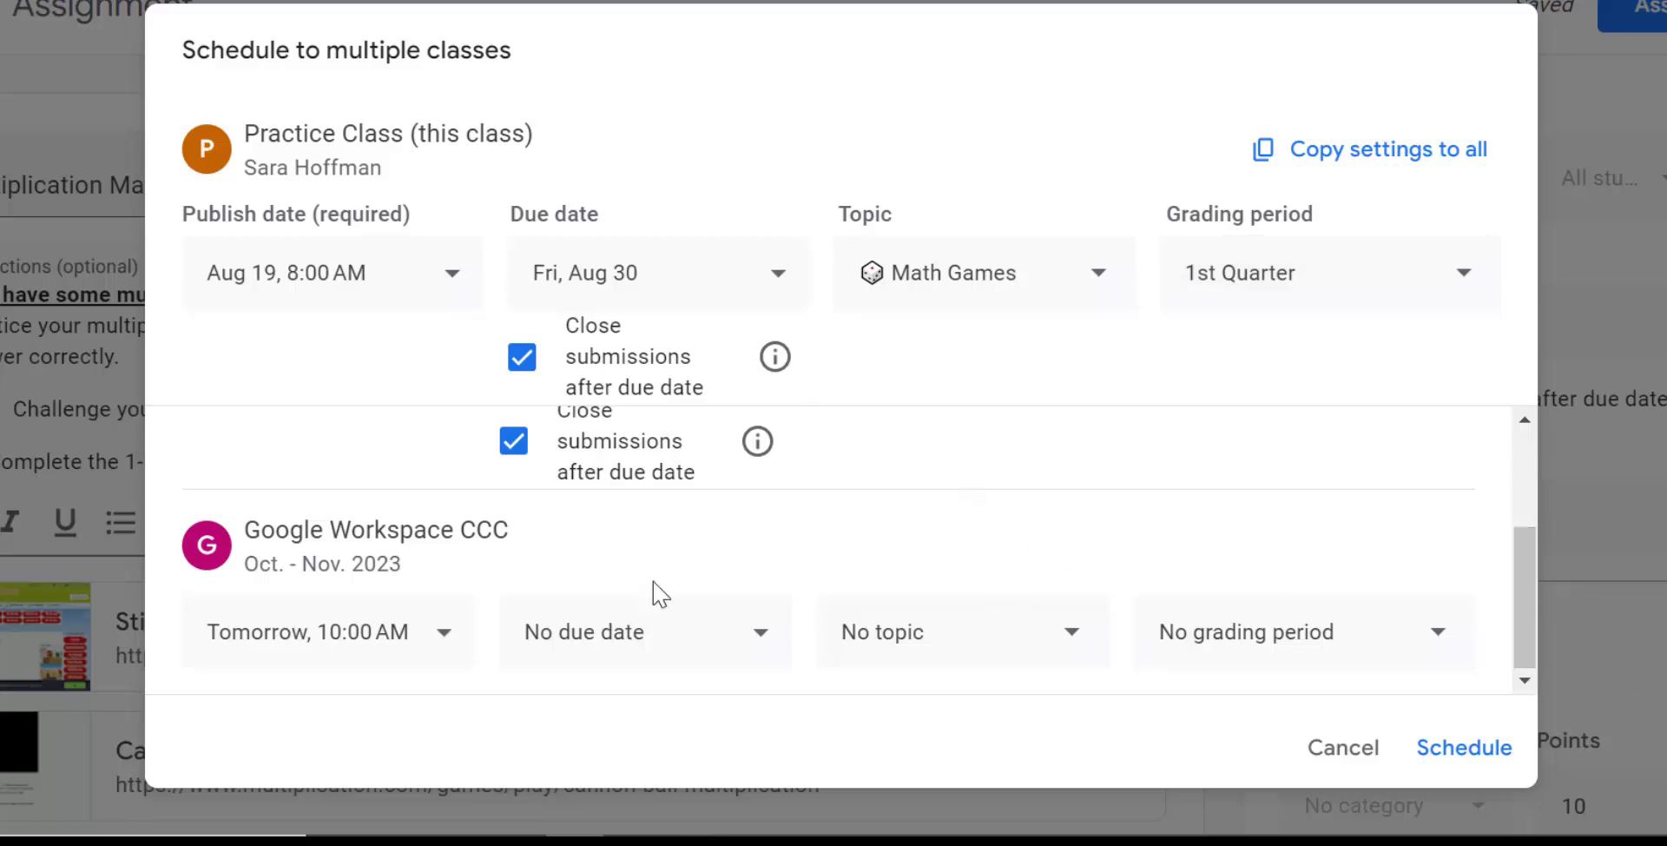
{"action": "left_click", "coordinate": [322, 653]}
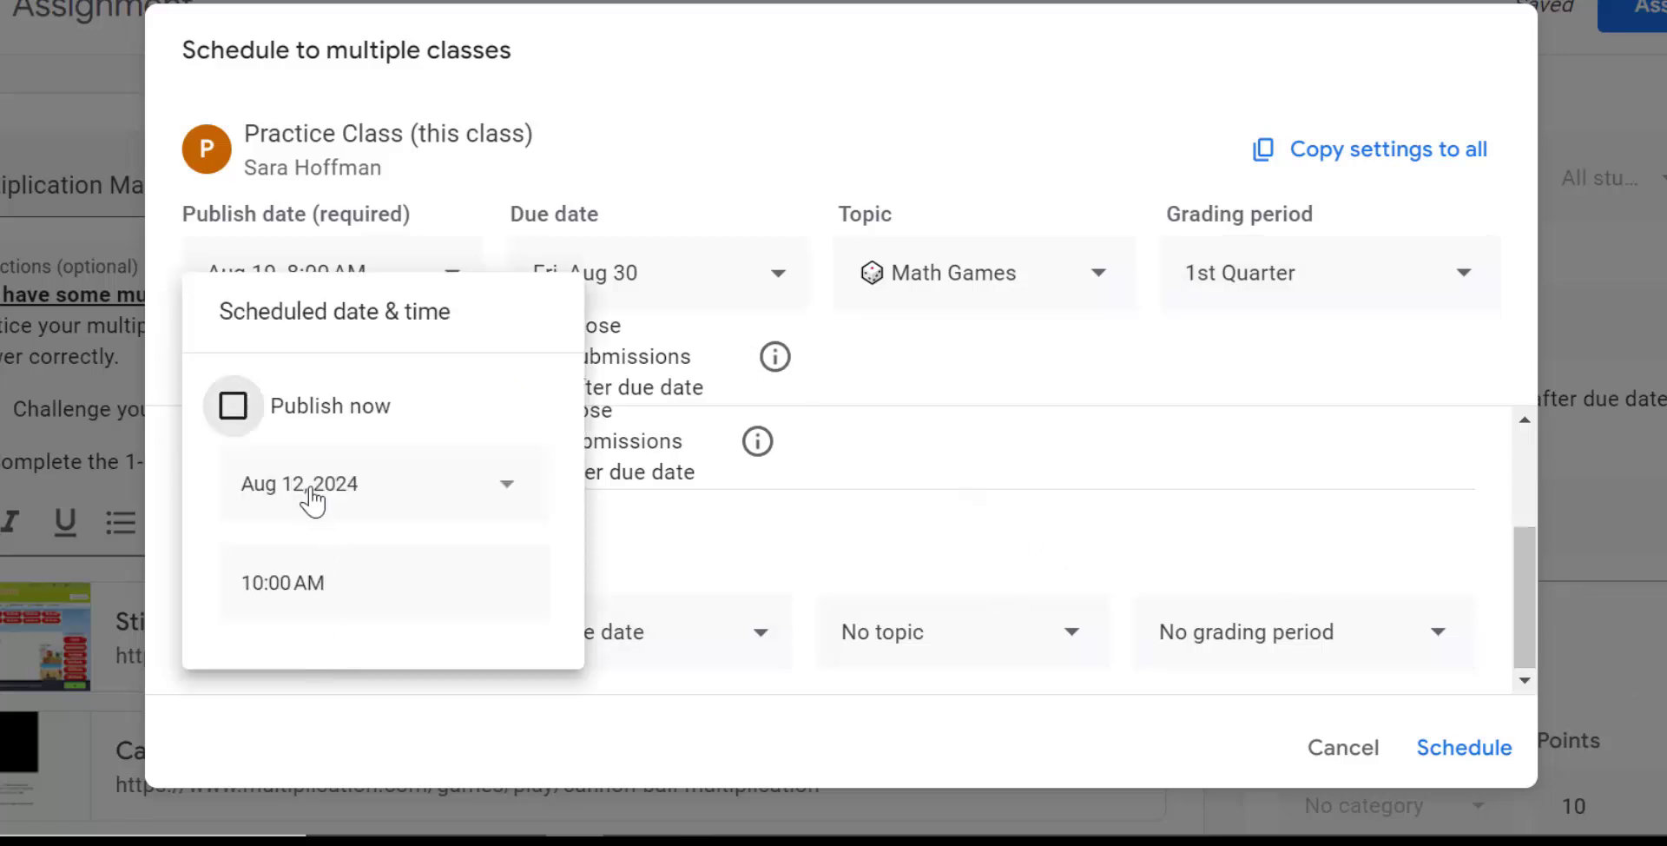
{"action": "left_click", "coordinate": [877, 569]}
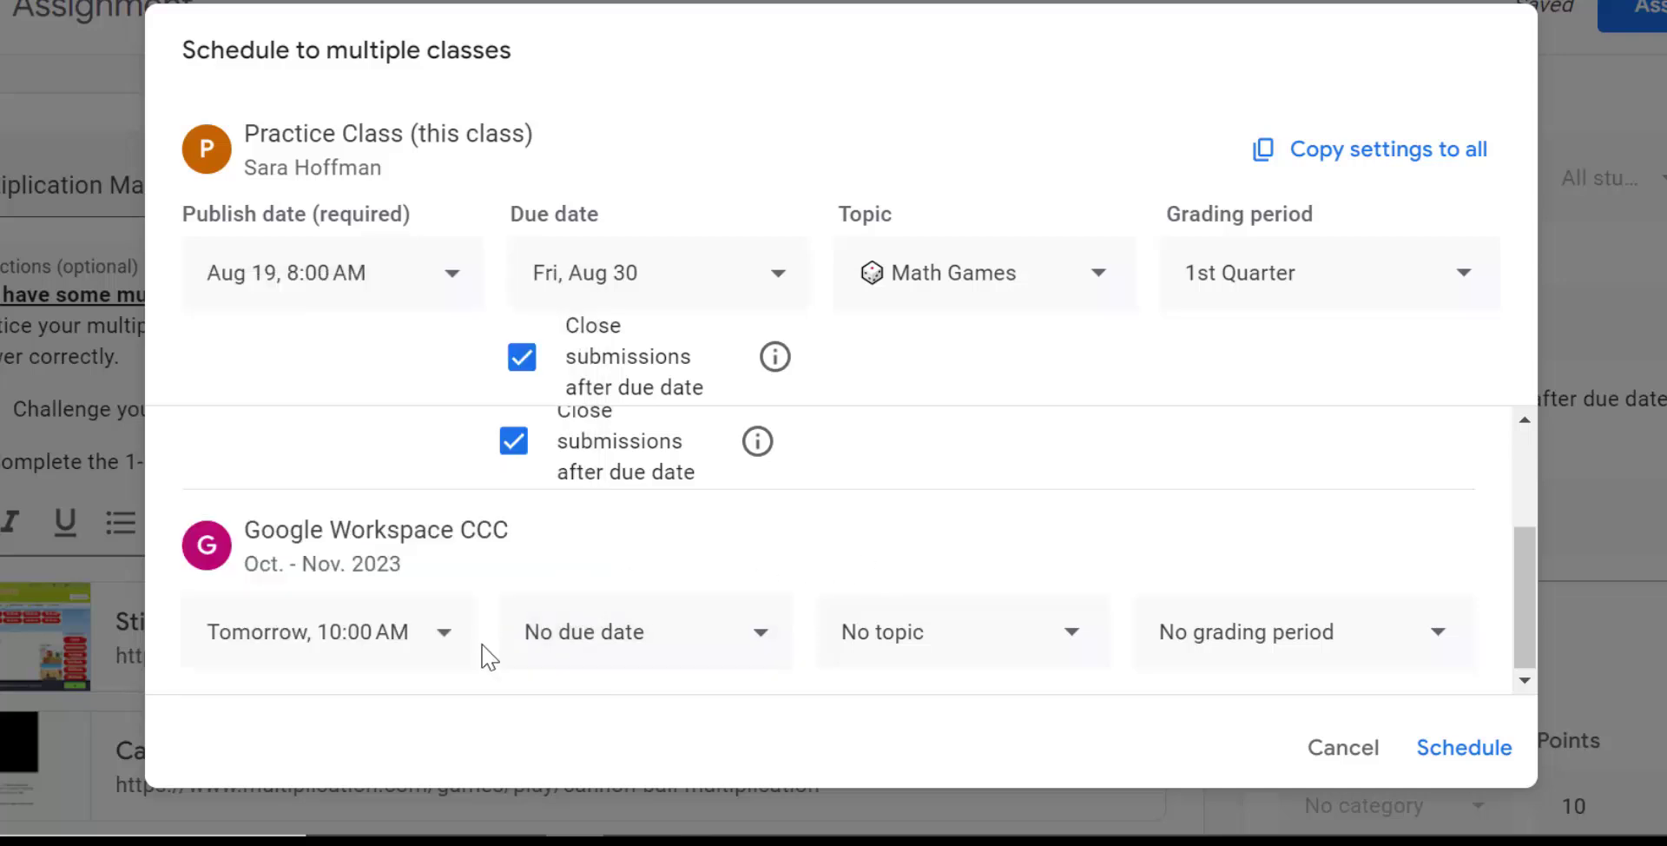
{"action": "left_click", "coordinate": [436, 651]}
{"action": "left_click", "coordinate": [497, 484]}
{"action": "left_click", "coordinate": [303, 364]}
{"action": "left_click", "coordinate": [274, 586]}
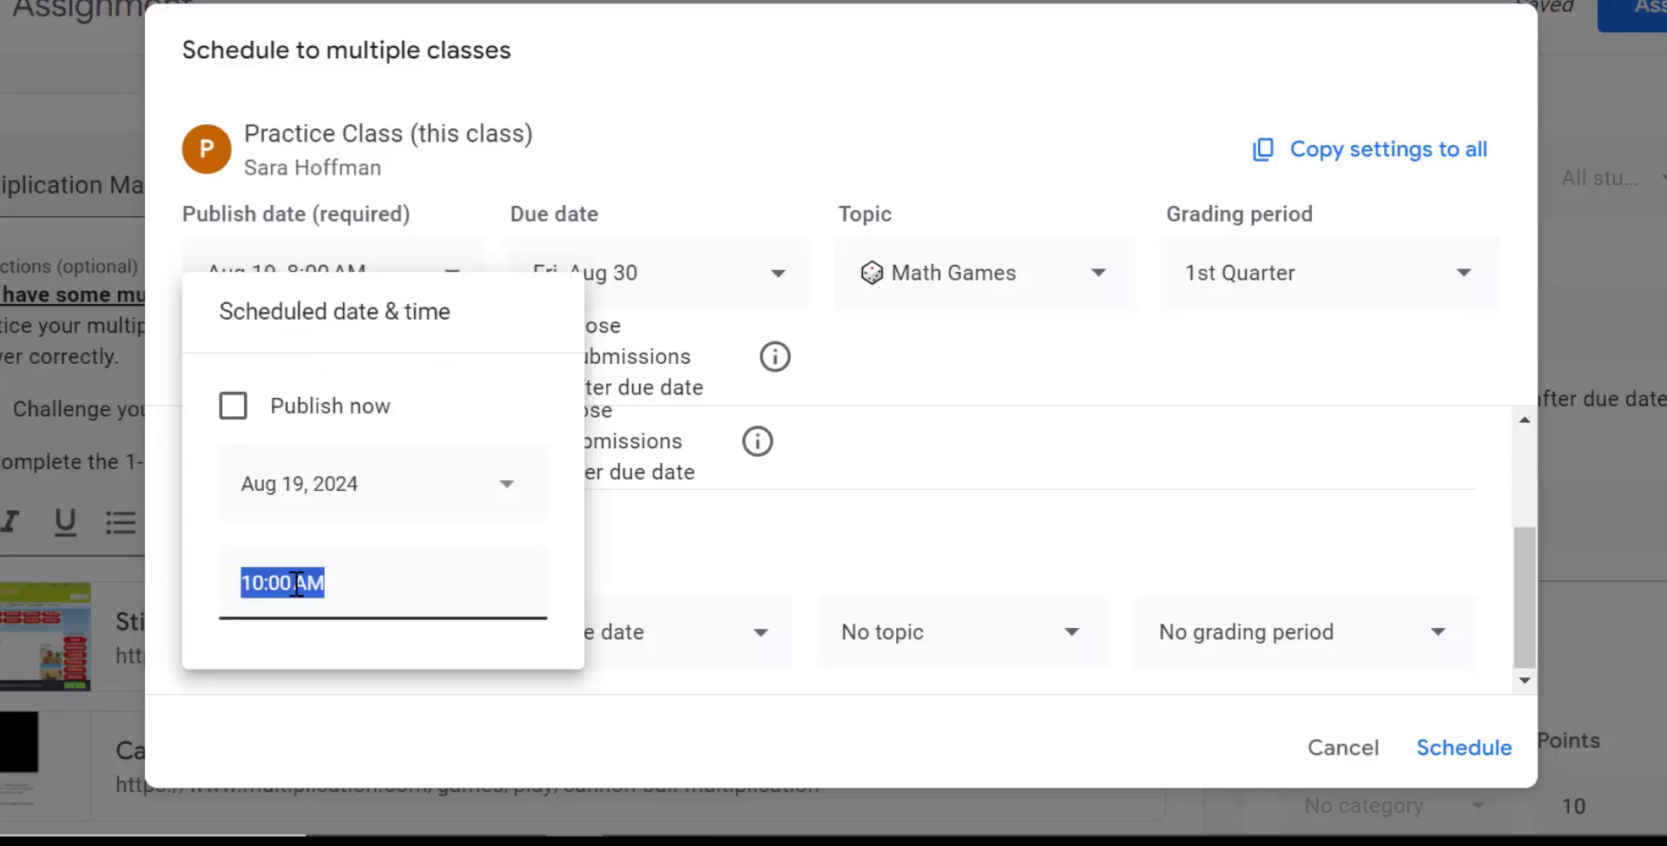
{"action": "left_click", "coordinate": [911, 435]}
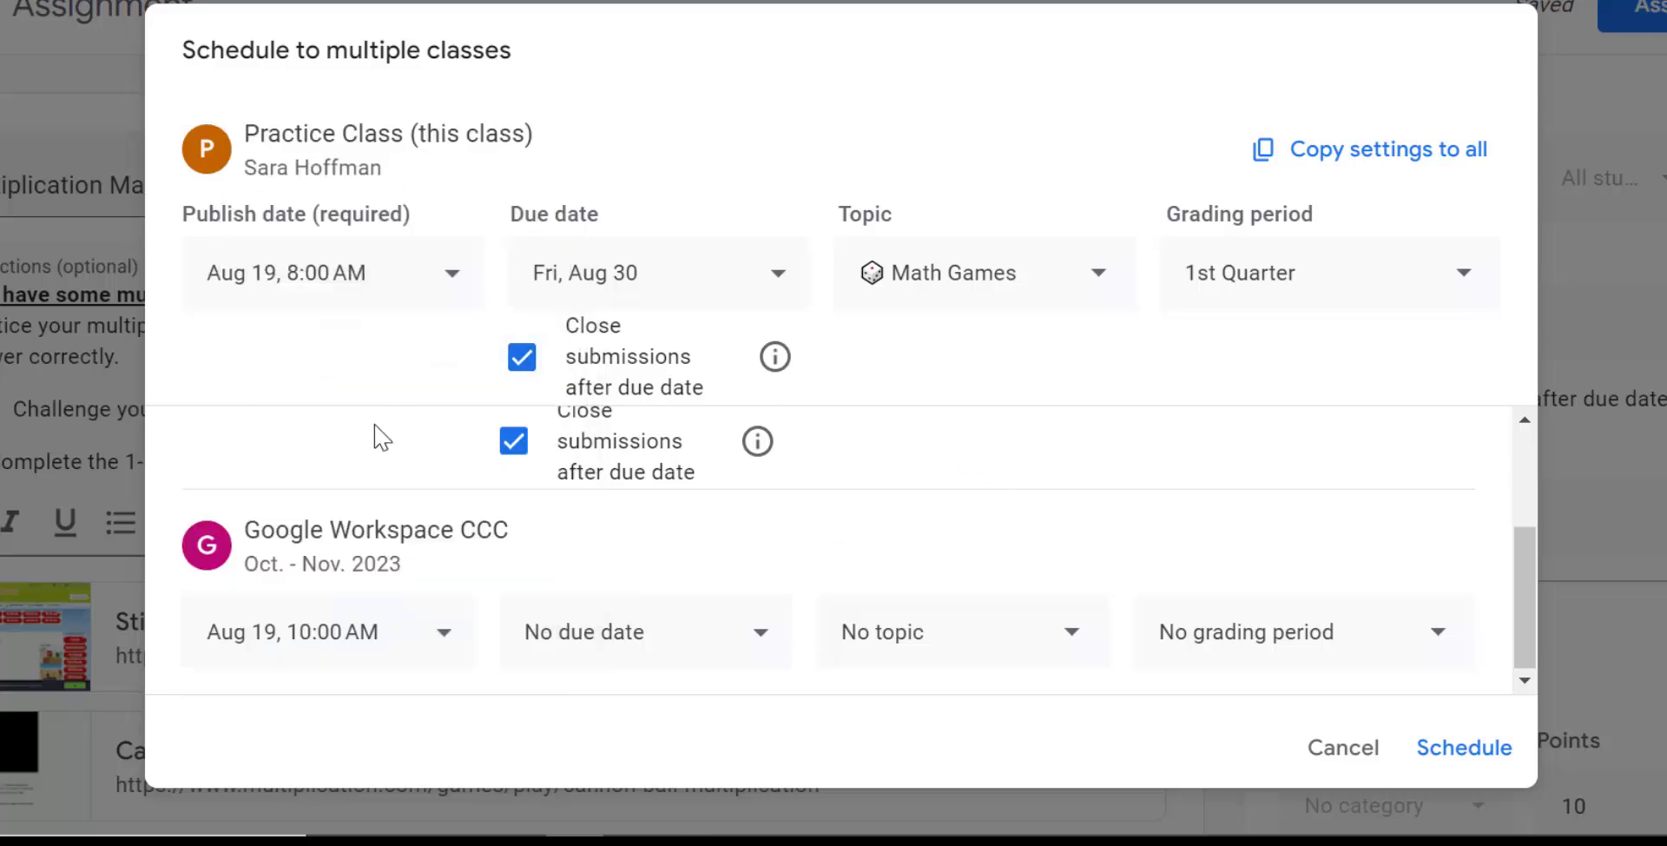
Set the Google Workspace CCC due date to Aug 30, 2024 and close its submissions after the due date.
{"action": "scroll", "coordinate": [376, 435], "scroll_direction": "up", "scroll_amount": 3}
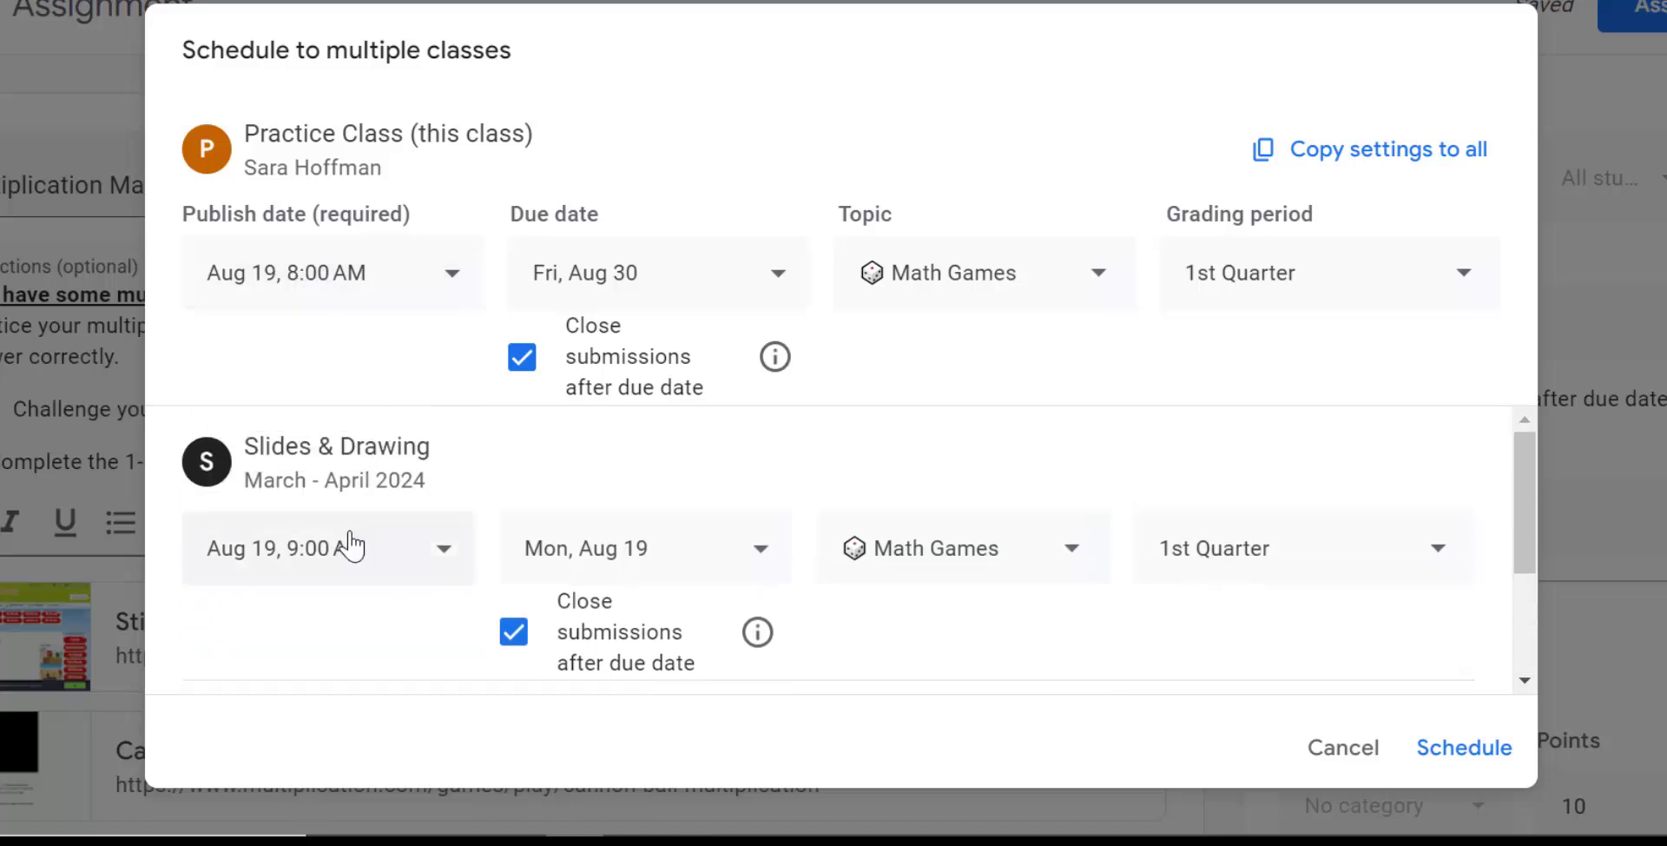
{"action": "scroll", "coordinate": [379, 560], "scroll_direction": "down", "scroll_amount": 2}
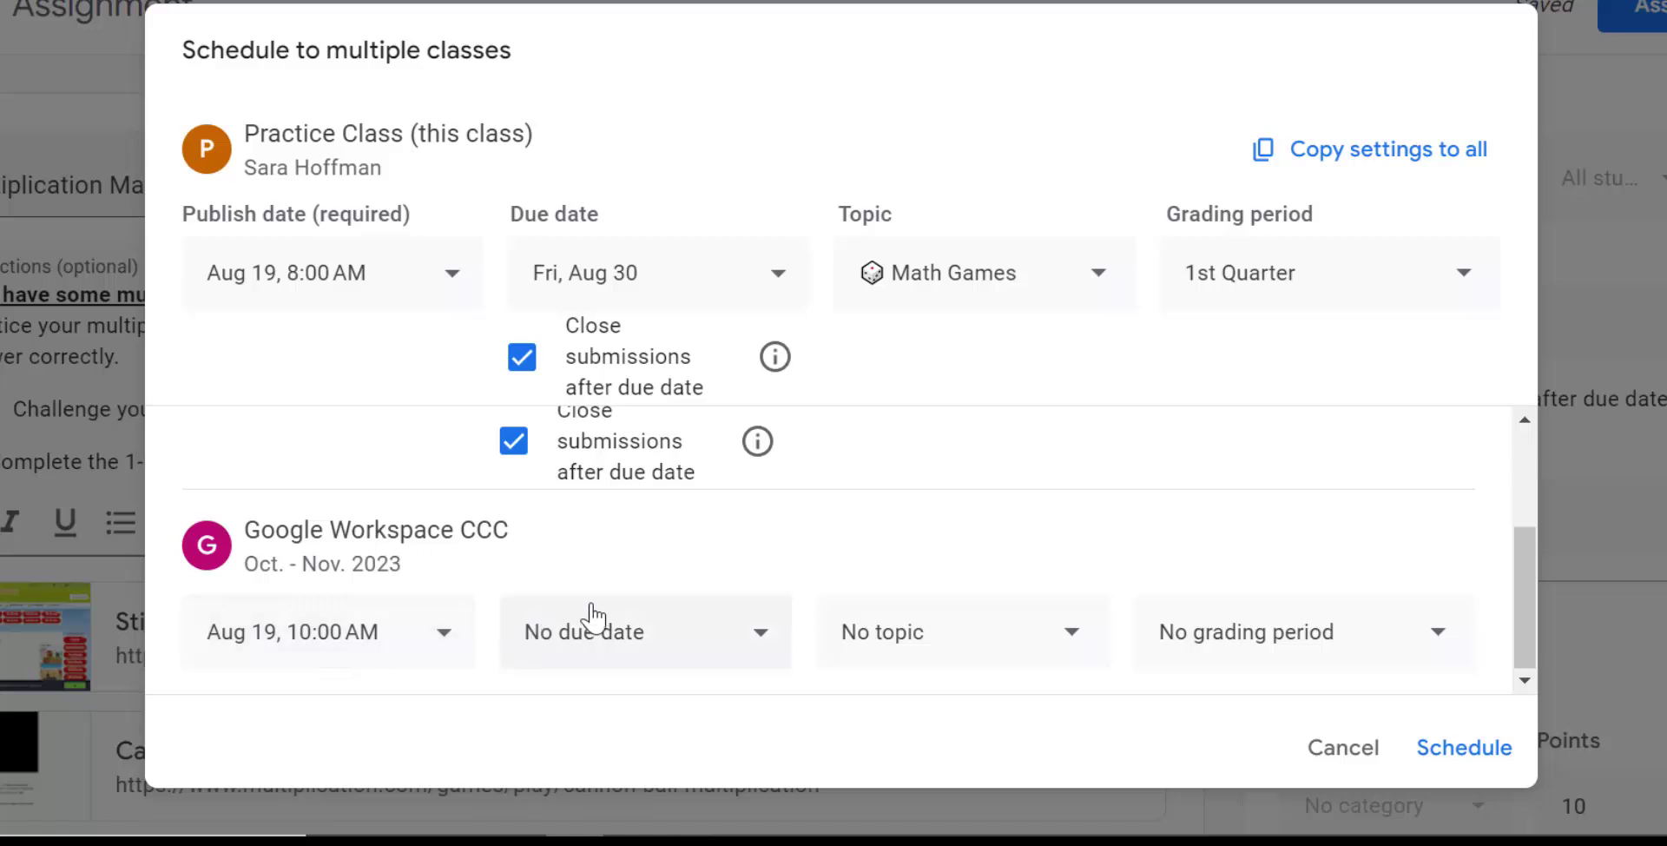
{"action": "left_click", "coordinate": [614, 638]}
{"action": "left_click", "coordinate": [632, 599]}
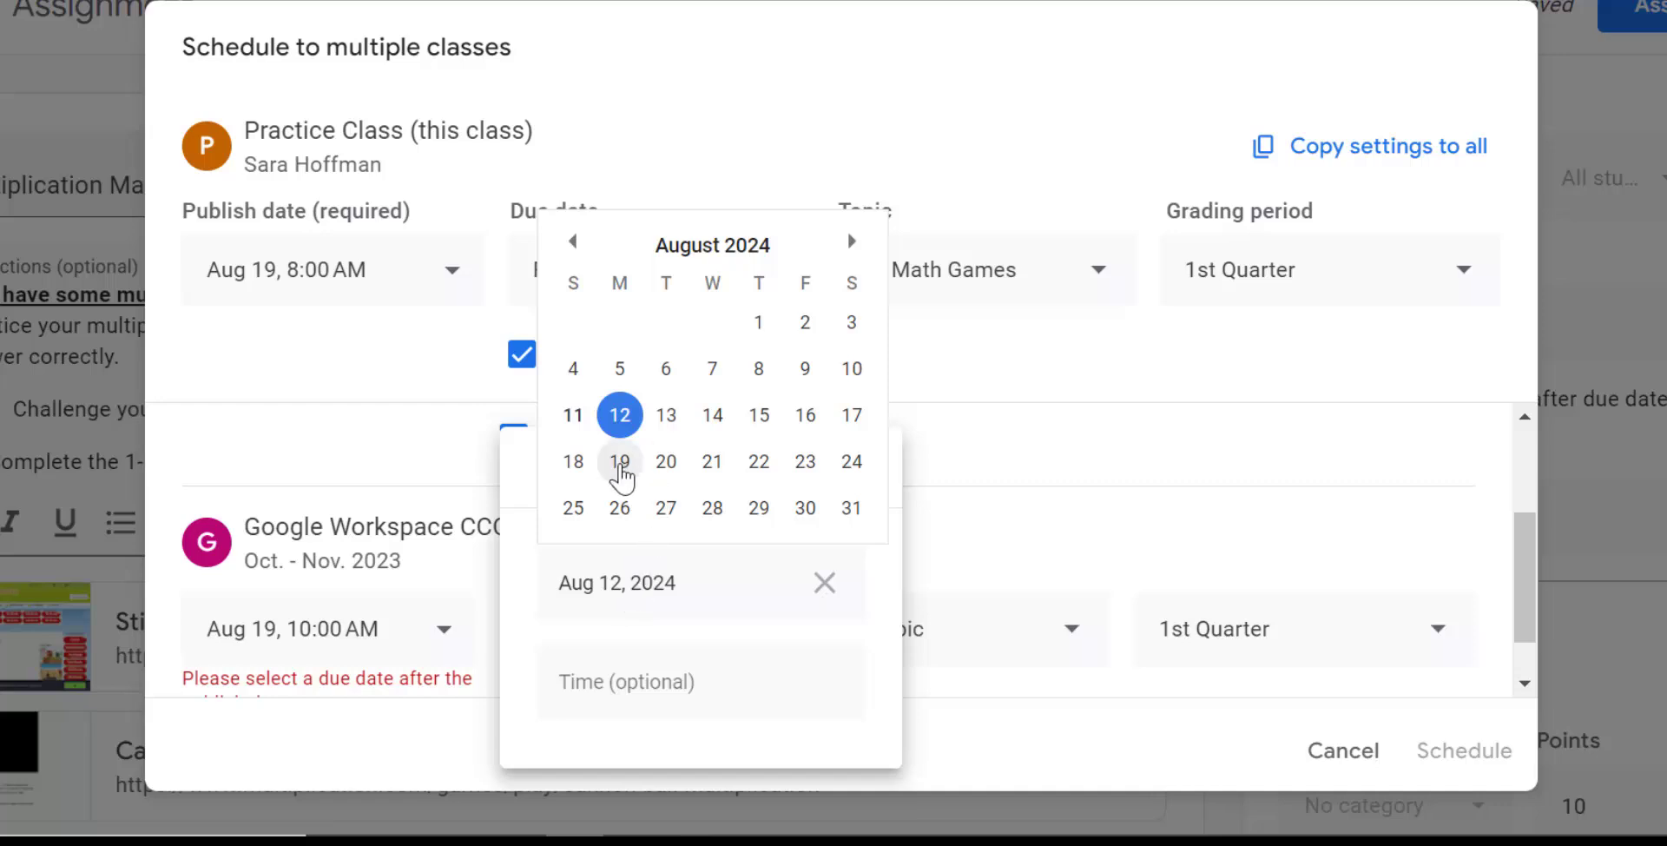
{"action": "left_click", "coordinate": [805, 512]}
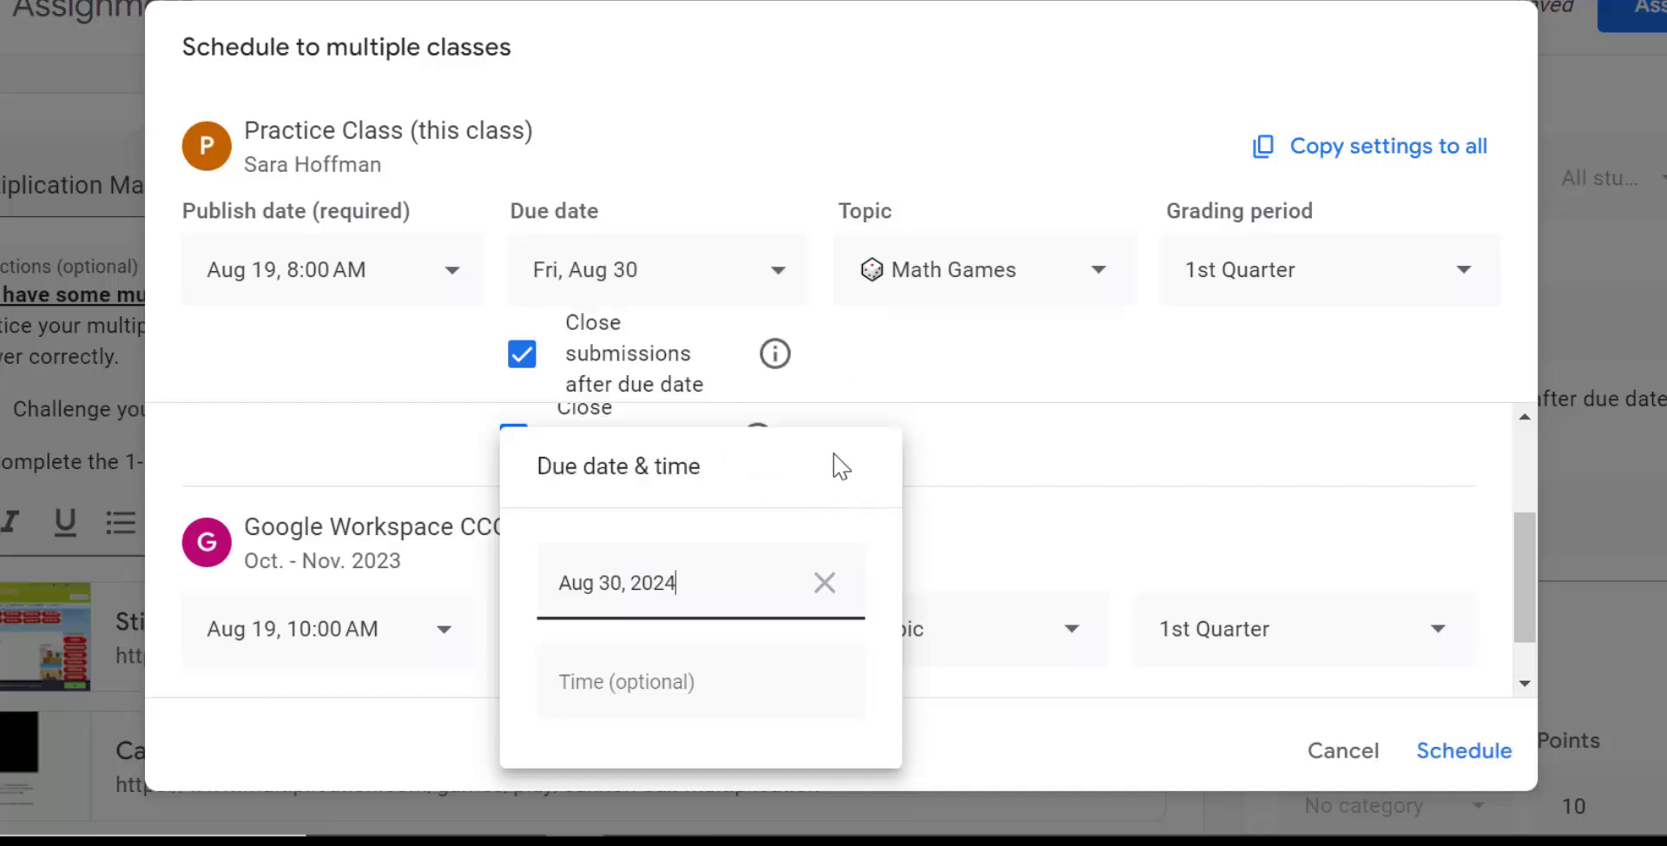
{"action": "left_click", "coordinate": [1000, 342]}
{"action": "scroll", "coordinate": [770, 521], "scroll_direction": "up", "scroll_amount": 2}
{"action": "scroll", "coordinate": [720, 560], "scroll_direction": "down", "scroll_amount": 3}
{"action": "left_click", "coordinate": [561, 660]}
Change the Slides & Drawing due date to Aug 30, 2024.
{"action": "left_click", "coordinate": [625, 560]}
{"action": "left_click", "coordinate": [638, 402]}
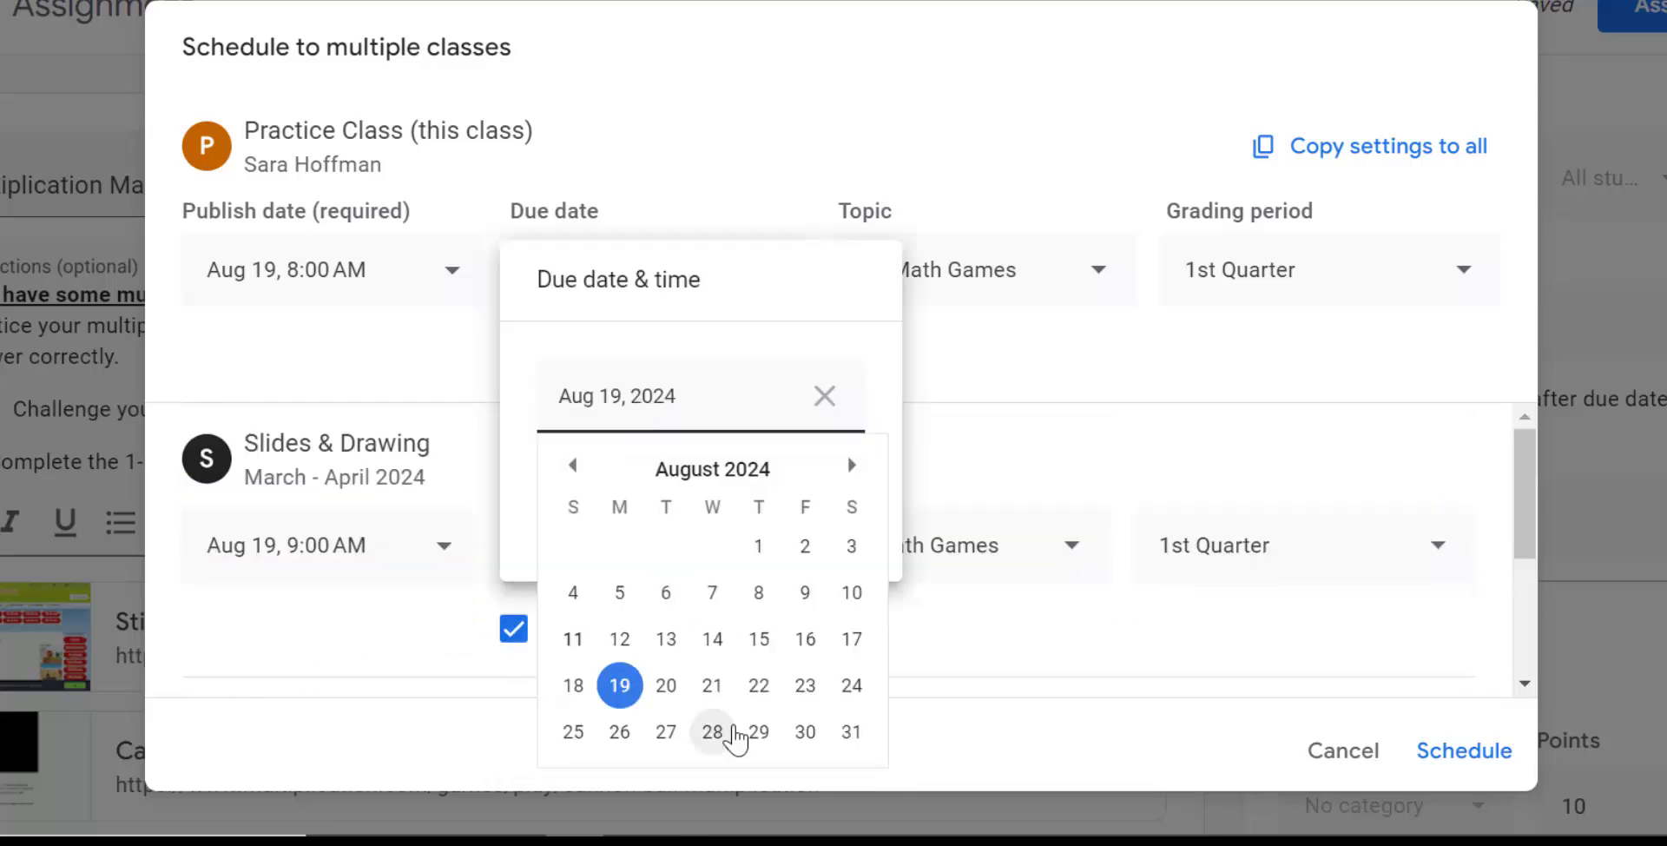
{"action": "left_click", "coordinate": [805, 731]}
{"action": "left_click", "coordinate": [1026, 405]}
File the Google Workspace CCC copy under the Math Games topic and schedule the assignment for all three classes.
{"action": "scroll", "coordinate": [742, 572], "scroll_direction": "down", "scroll_amount": 3}
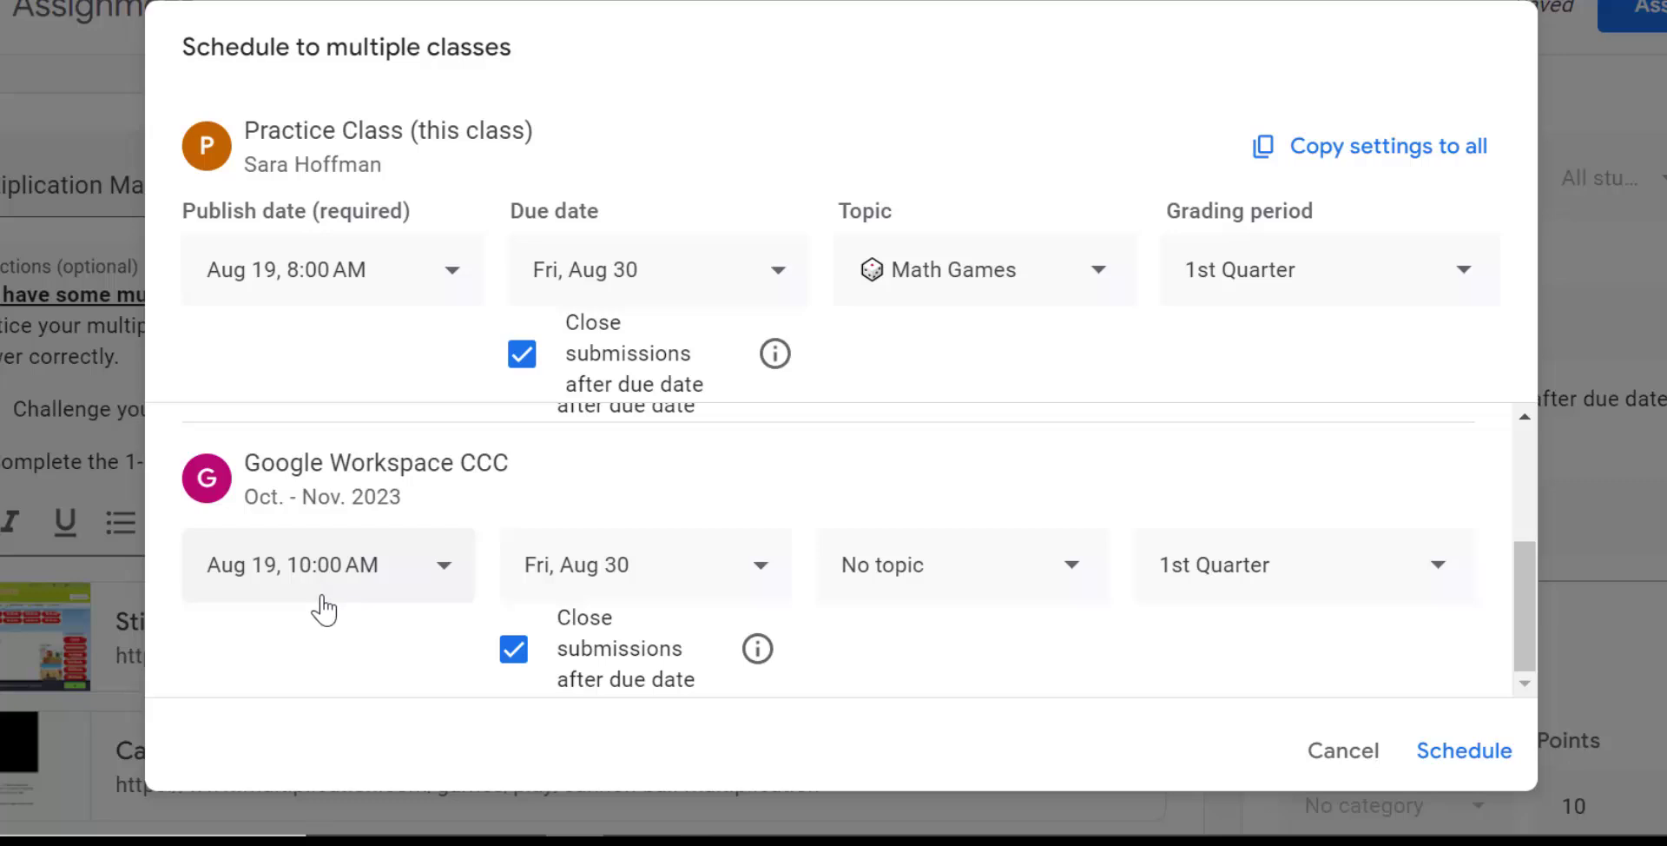
{"action": "scroll", "coordinate": [322, 603], "scroll_direction": "up", "scroll_amount": 2}
{"action": "scroll", "coordinate": [313, 599], "scroll_direction": "up", "scroll_amount": 2}
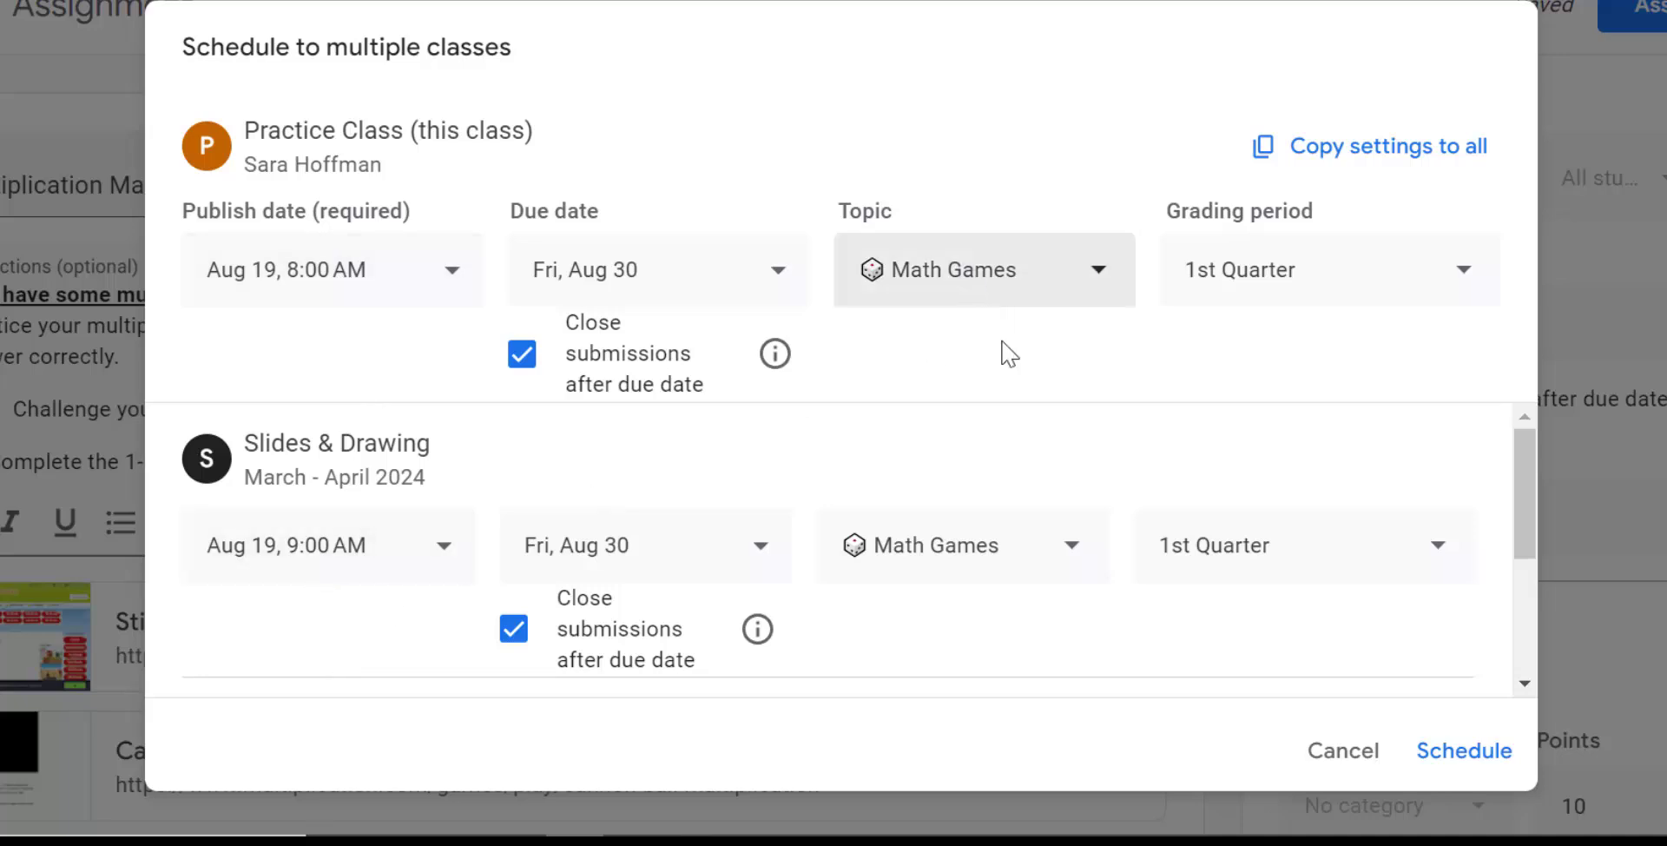
{"action": "scroll", "coordinate": [911, 584], "scroll_direction": "down", "scroll_amount": 3}
{"action": "left_click", "coordinate": [911, 583]}
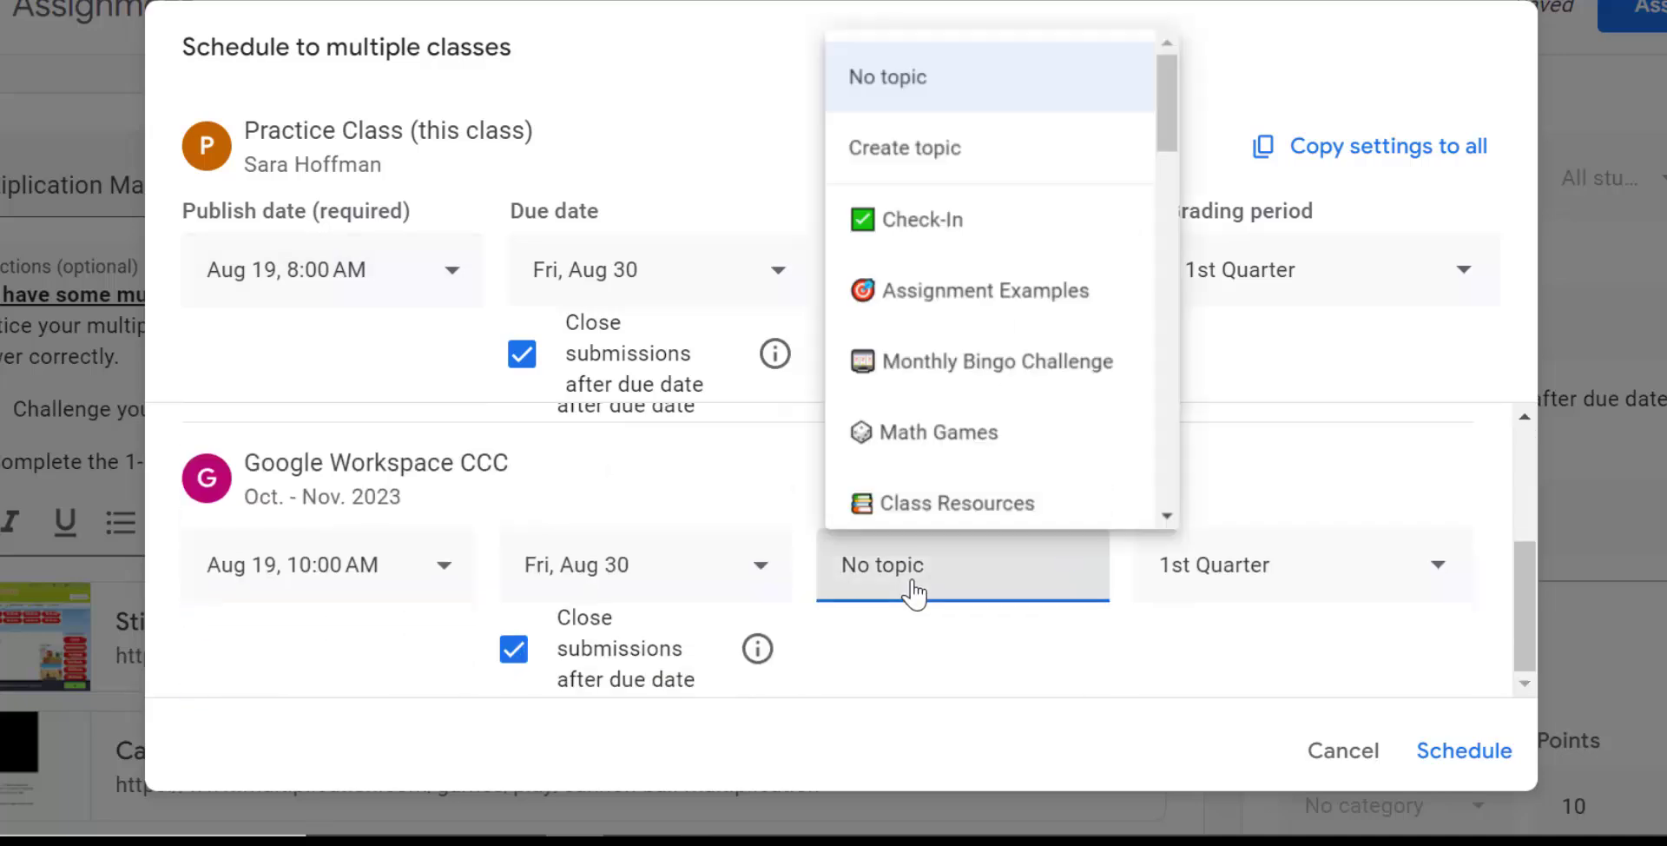
{"action": "left_click", "coordinate": [916, 447]}
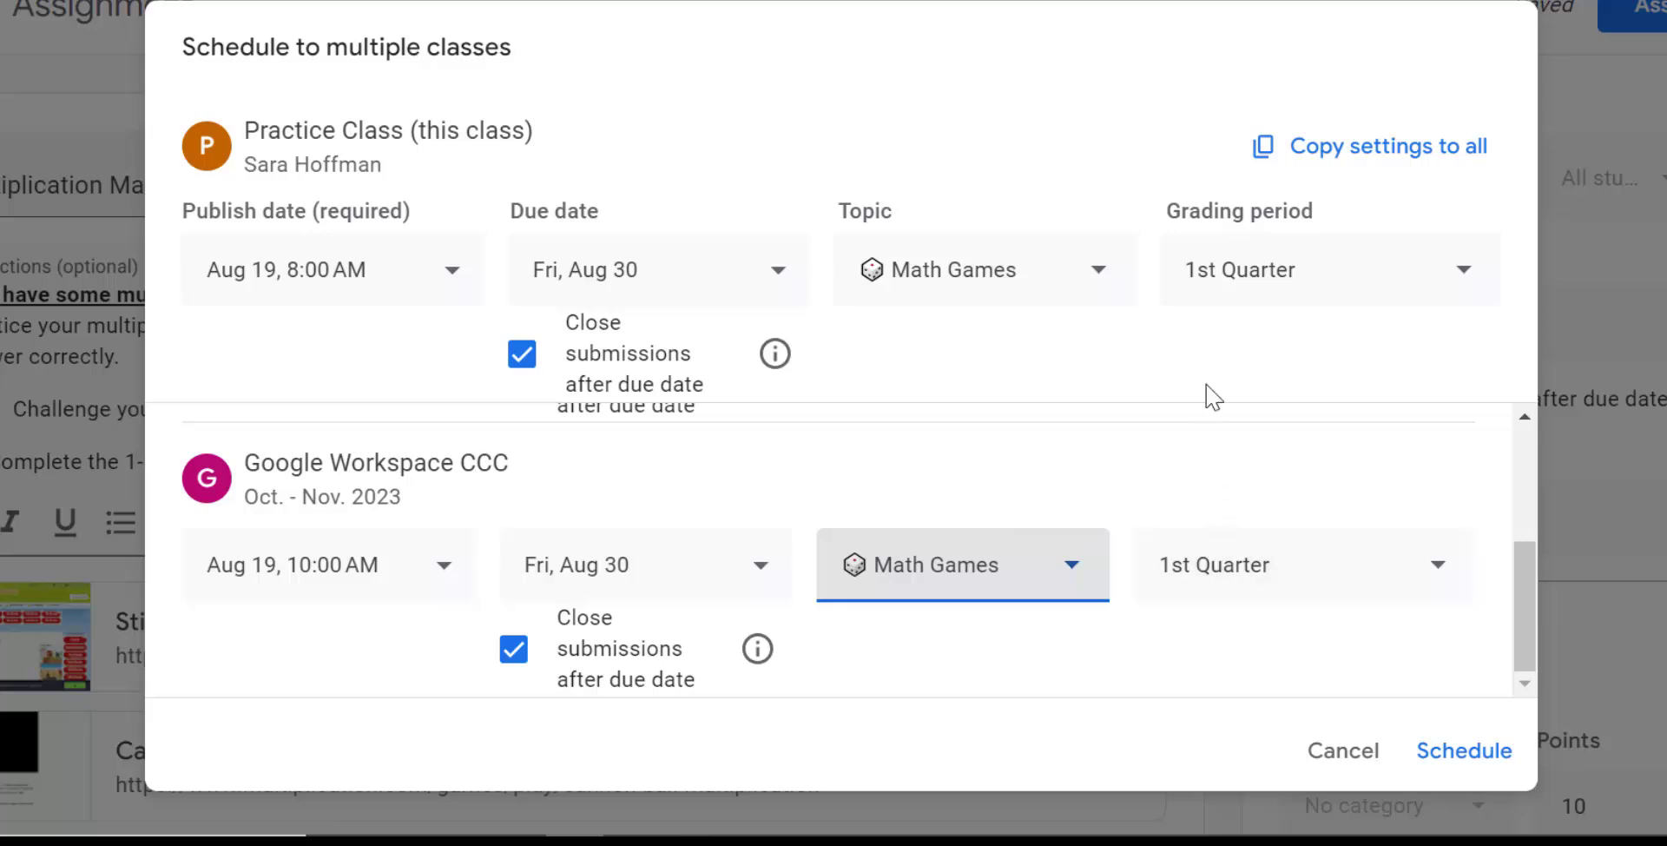
{"action": "scroll", "coordinate": [1231, 444], "scroll_direction": "up", "scroll_amount": 3}
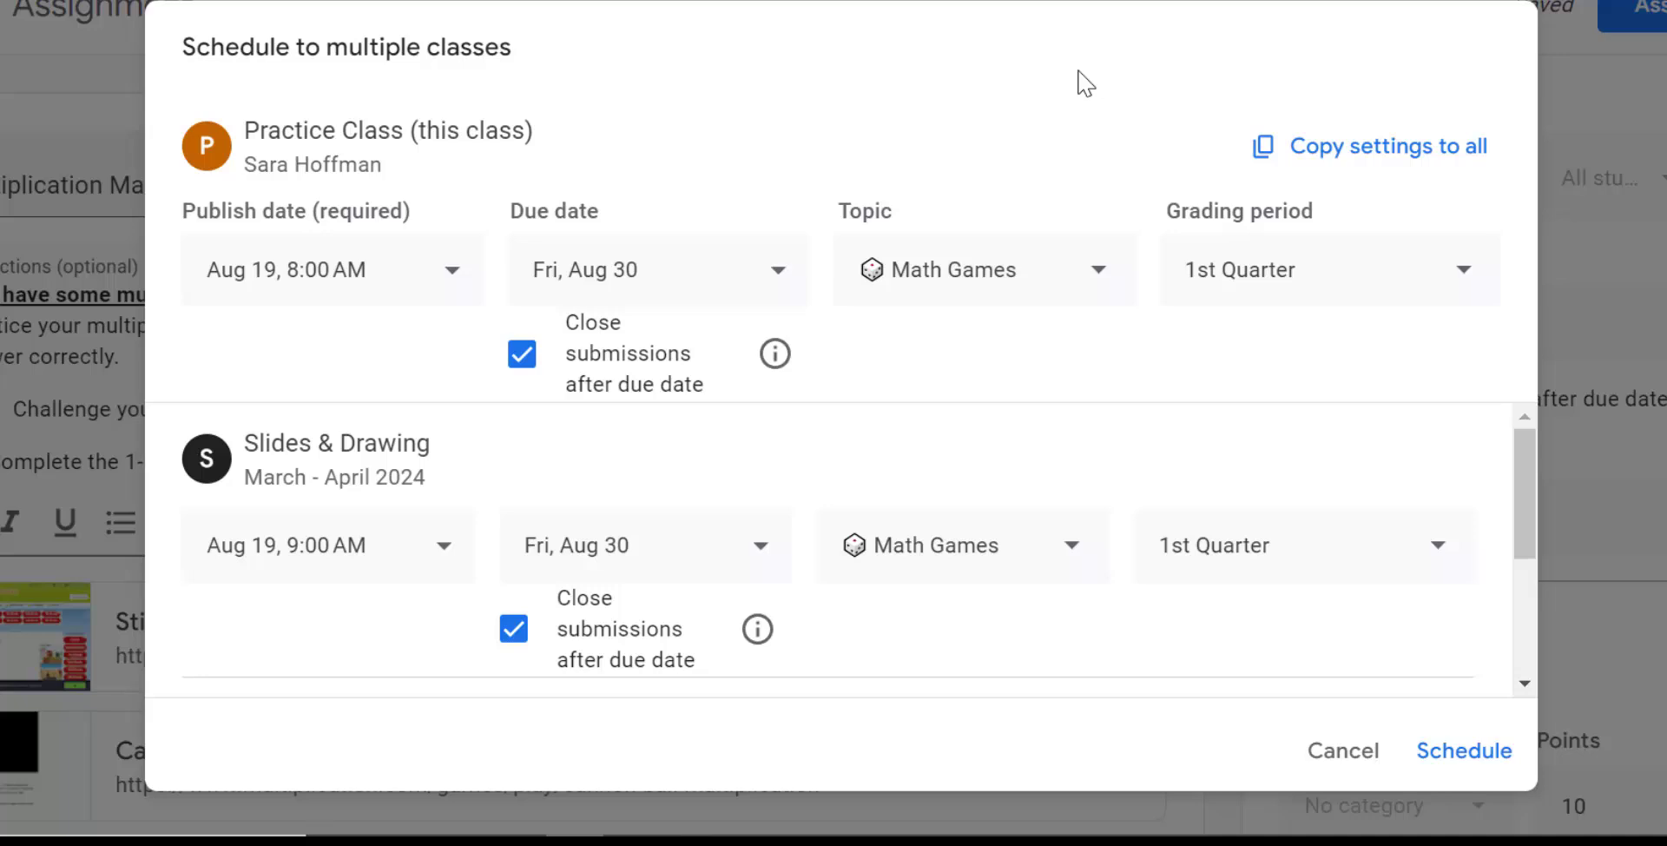
{"action": "left_click", "coordinate": [1446, 753]}
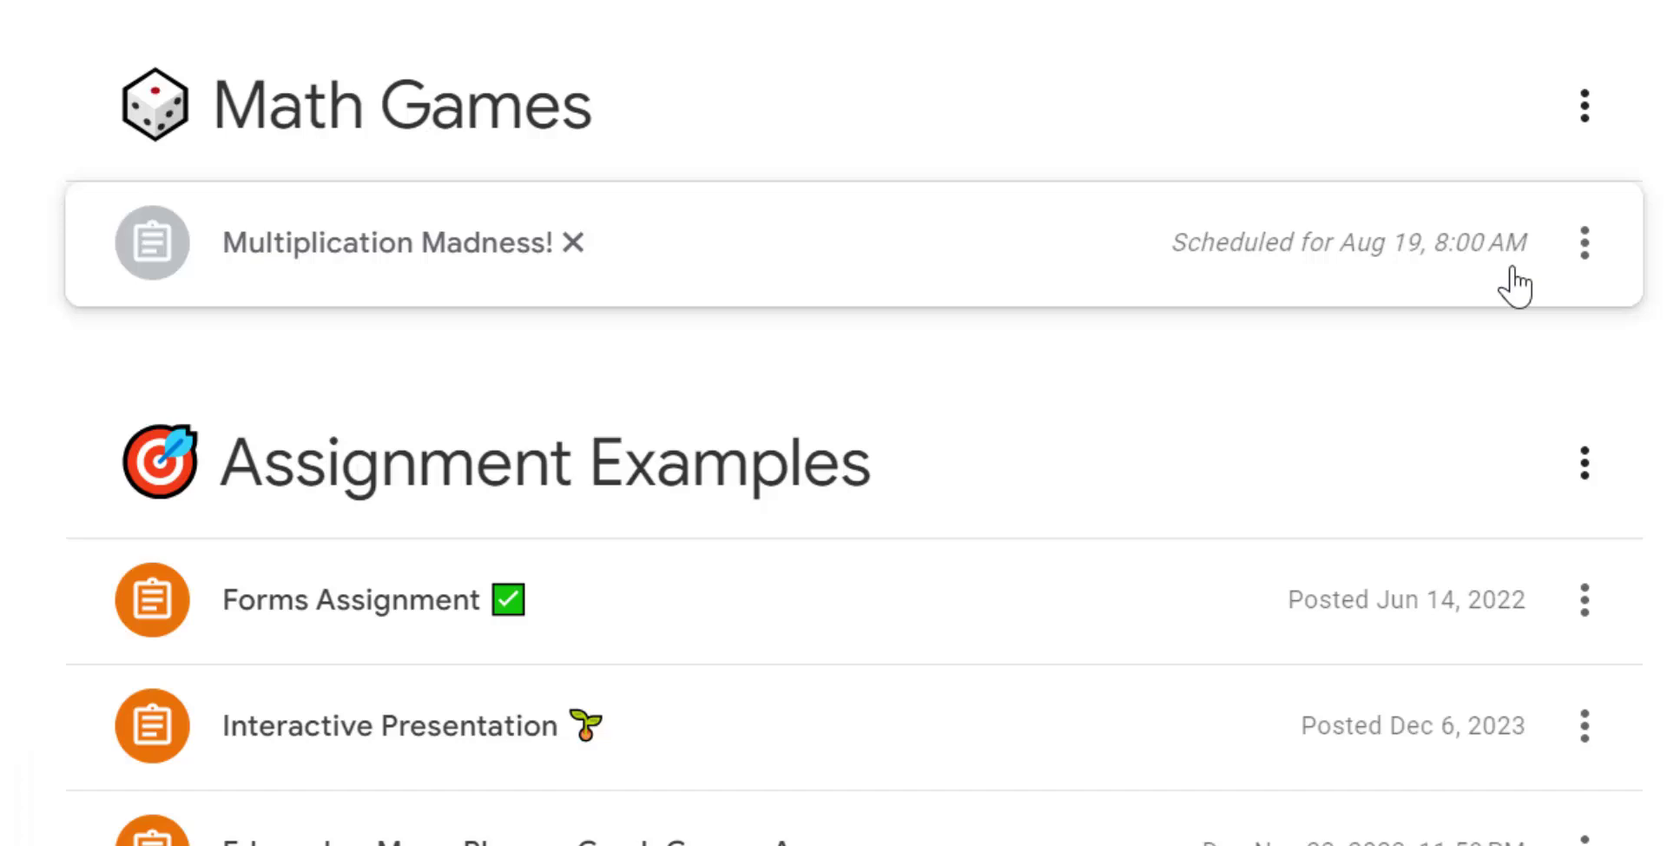
Reopen the scheduled Multiplication Madness! assignment for editing and remove its scheduled publish date.
{"action": "left_click", "coordinate": [1587, 250]}
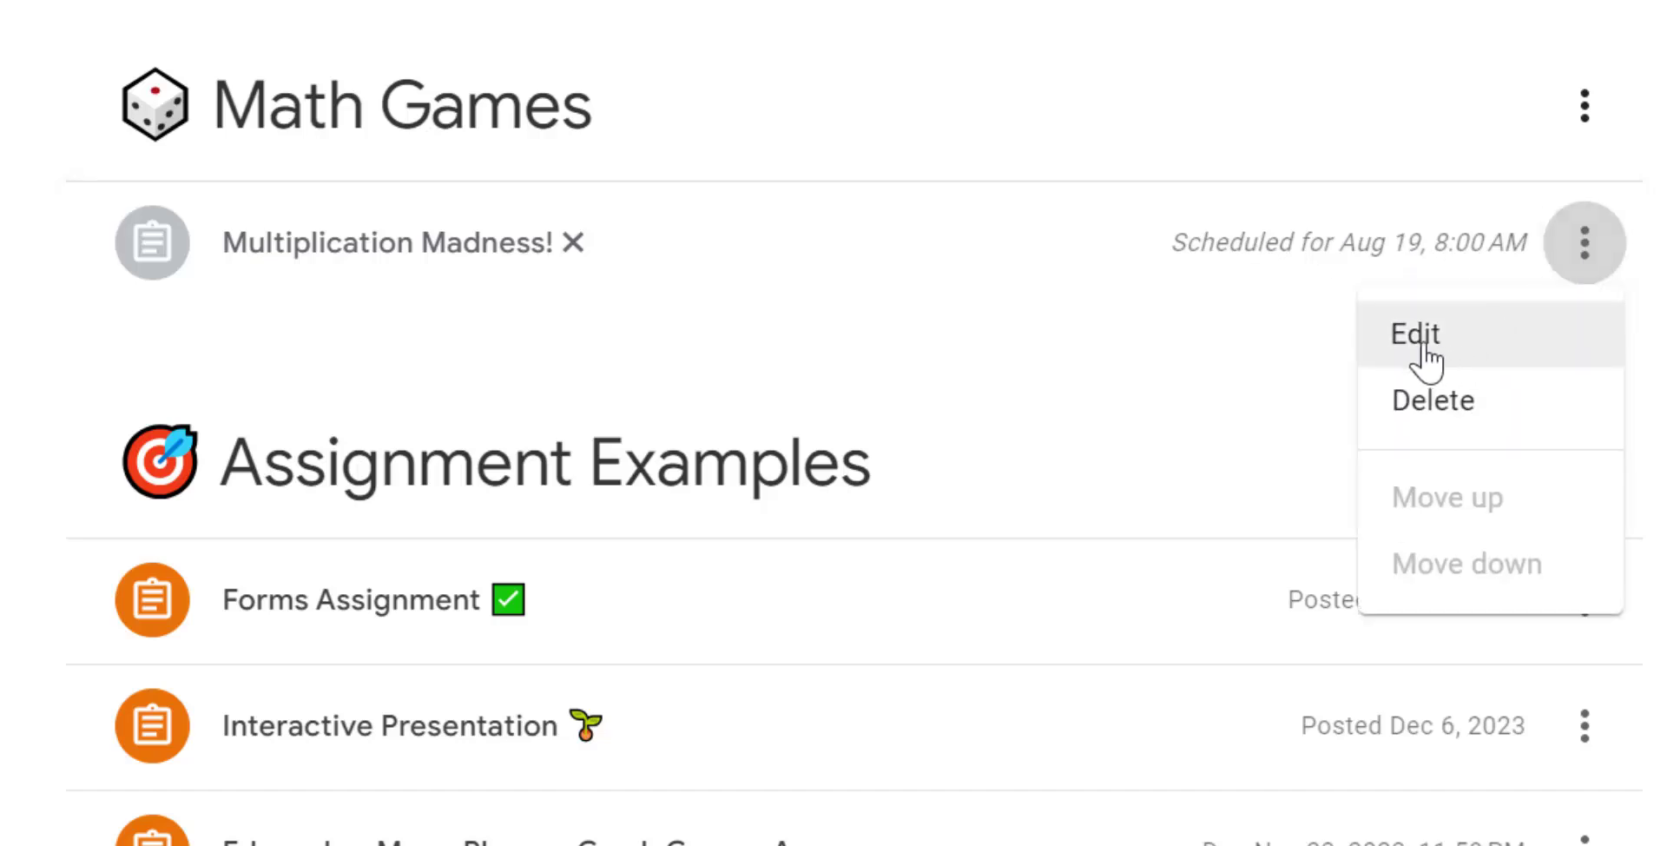
{"action": "left_click", "coordinate": [1462, 356]}
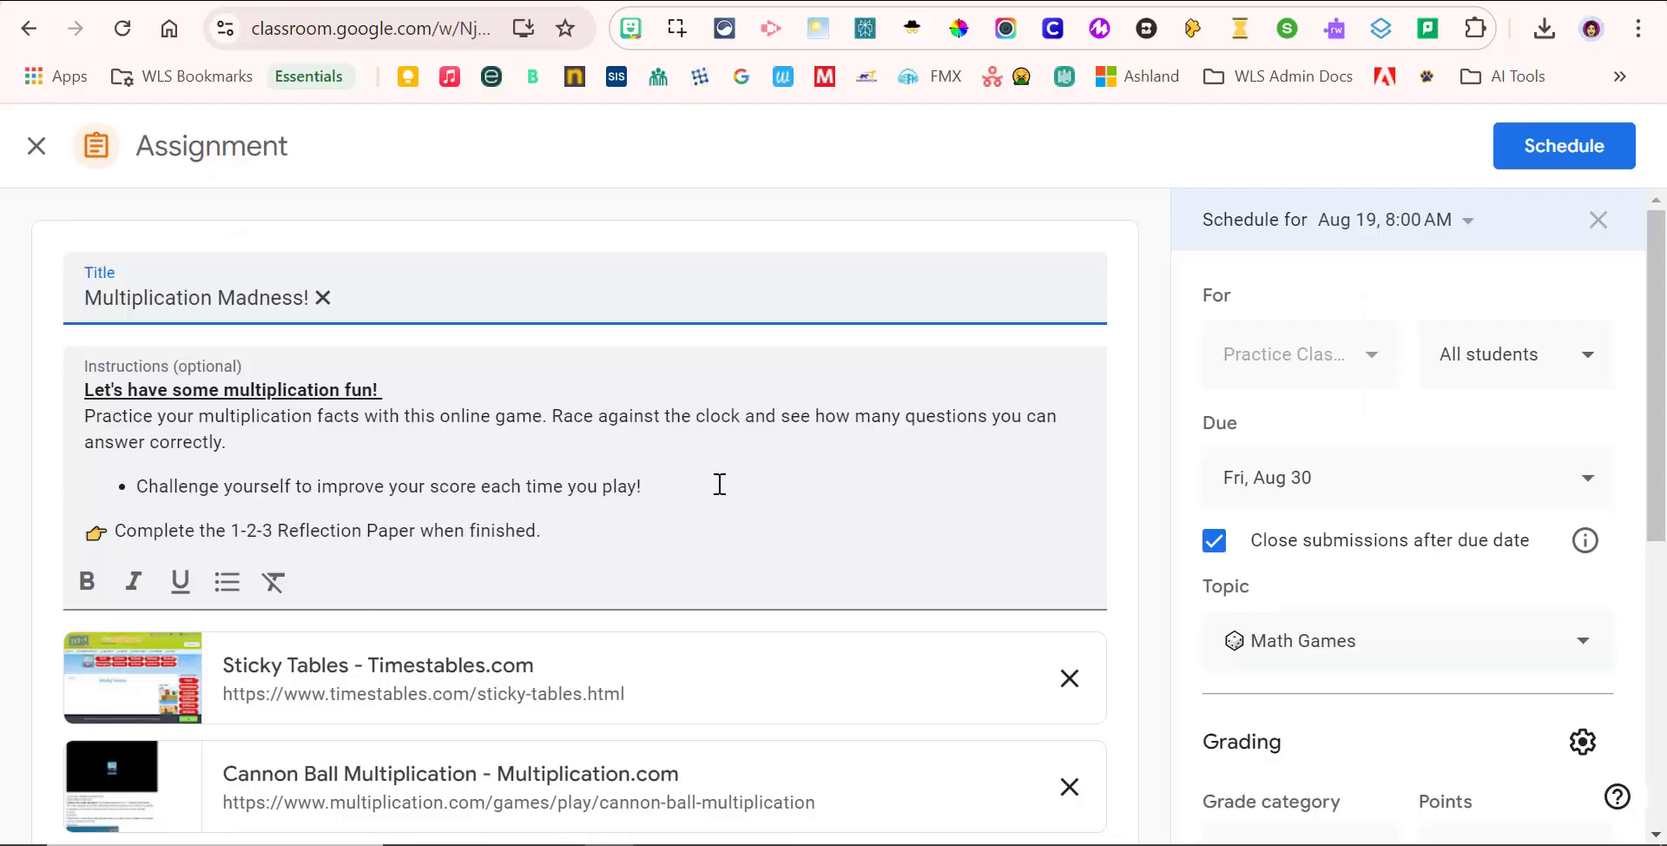
{"action": "left_click", "coordinate": [417, 448]}
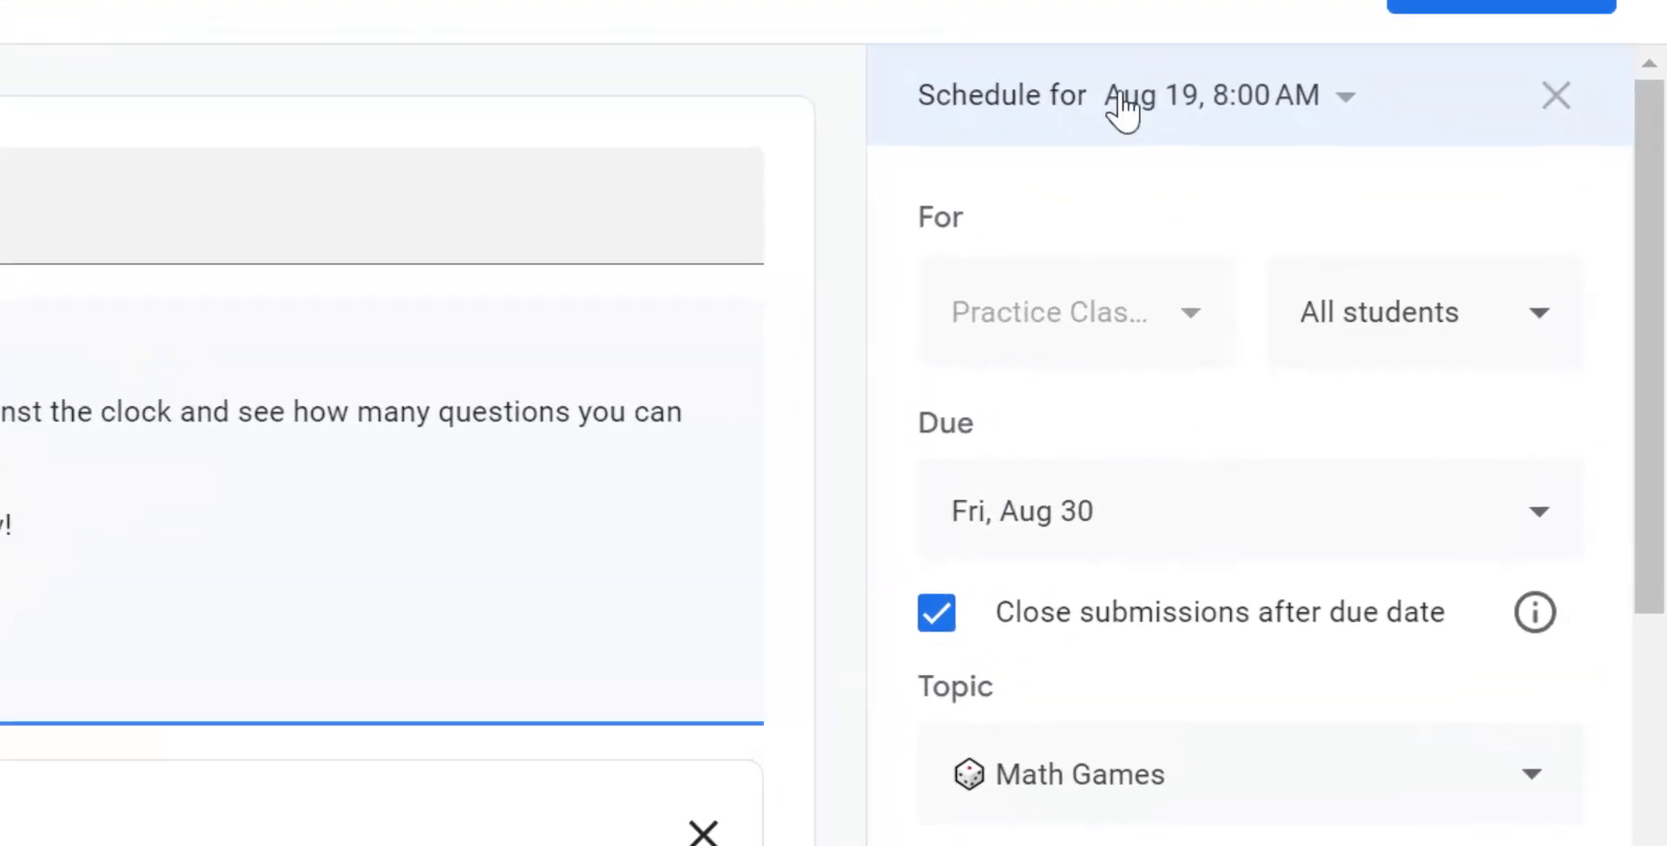
{"action": "left_click", "coordinate": [1337, 87]}
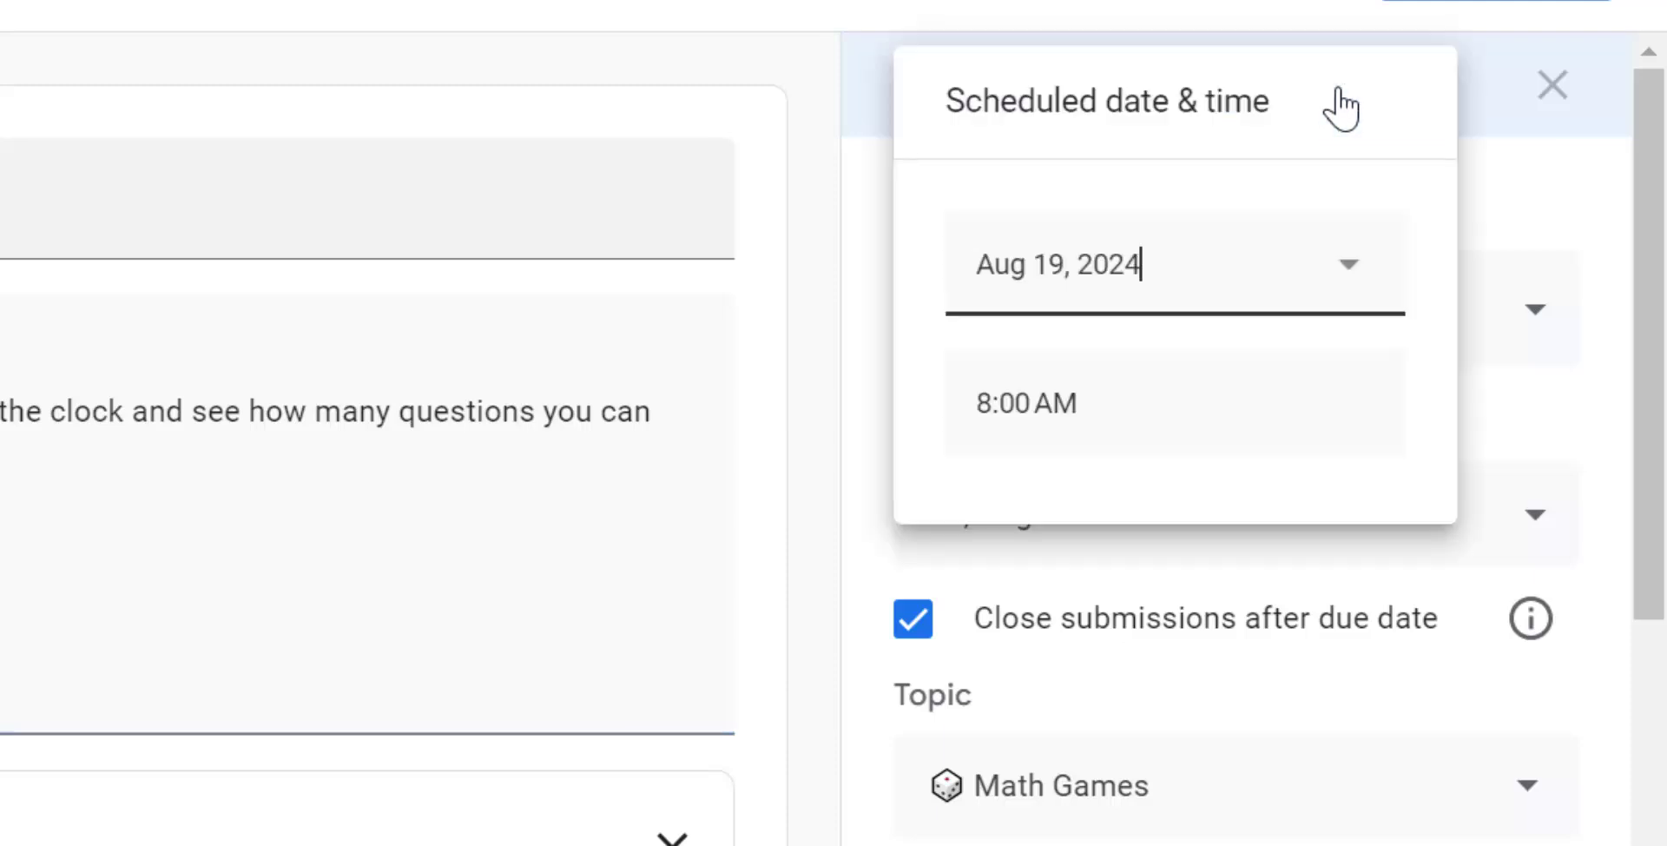
{"action": "left_click", "coordinate": [1122, 5]}
{"action": "left_click", "coordinate": [1553, 85]}
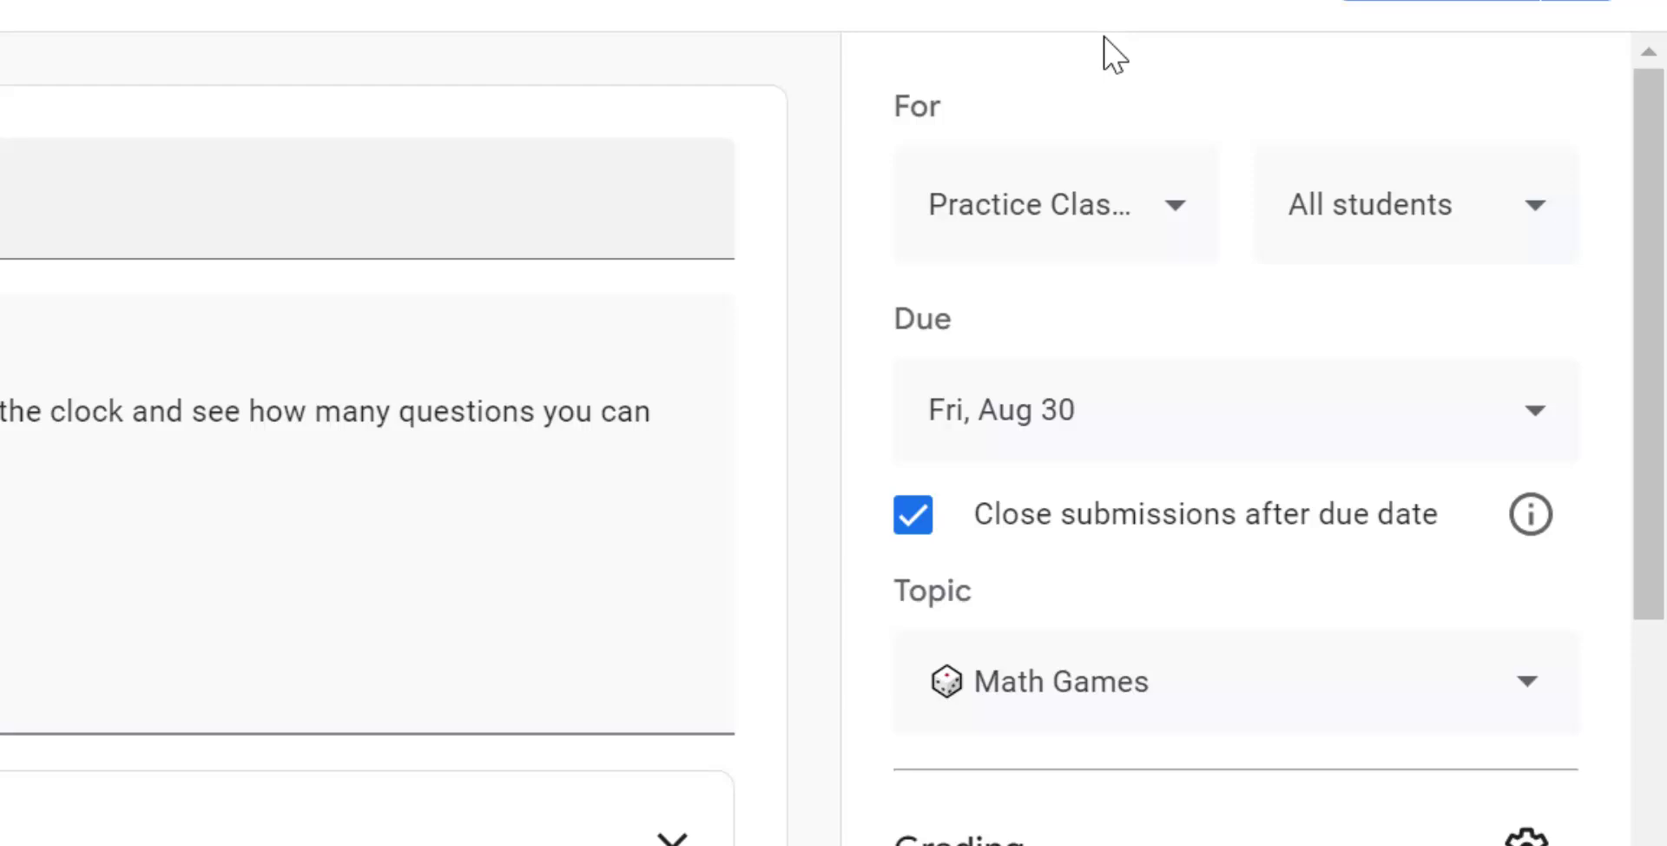
Limit the assignment to one student by excluding the last student in the Practice Class list.
{"action": "left_click", "coordinate": [1381, 213]}
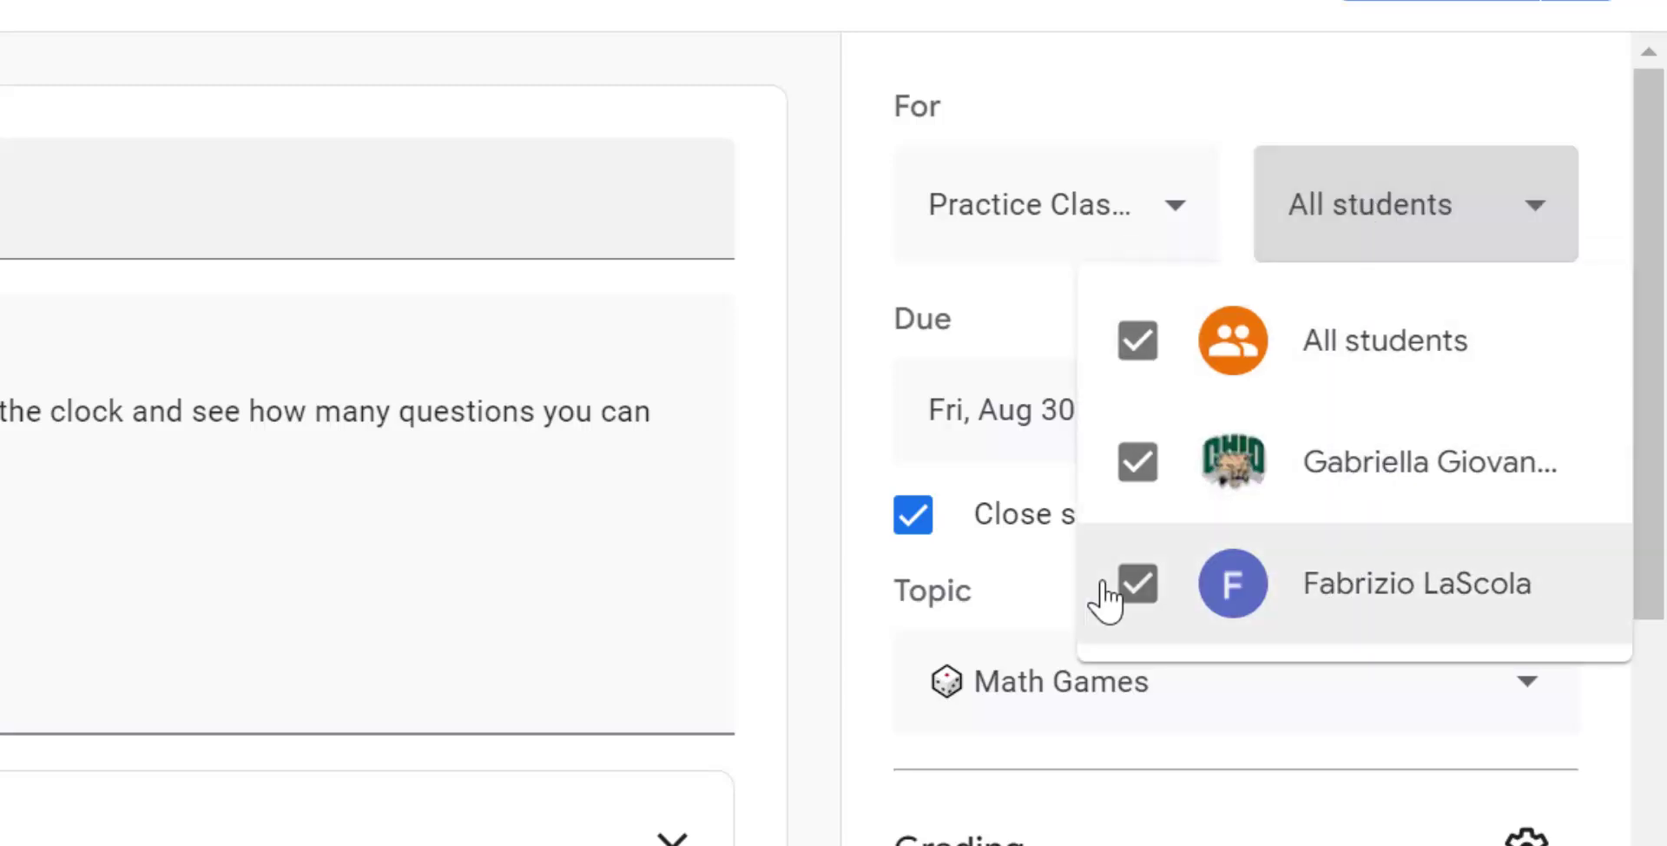
{"action": "left_click", "coordinate": [1138, 590]}
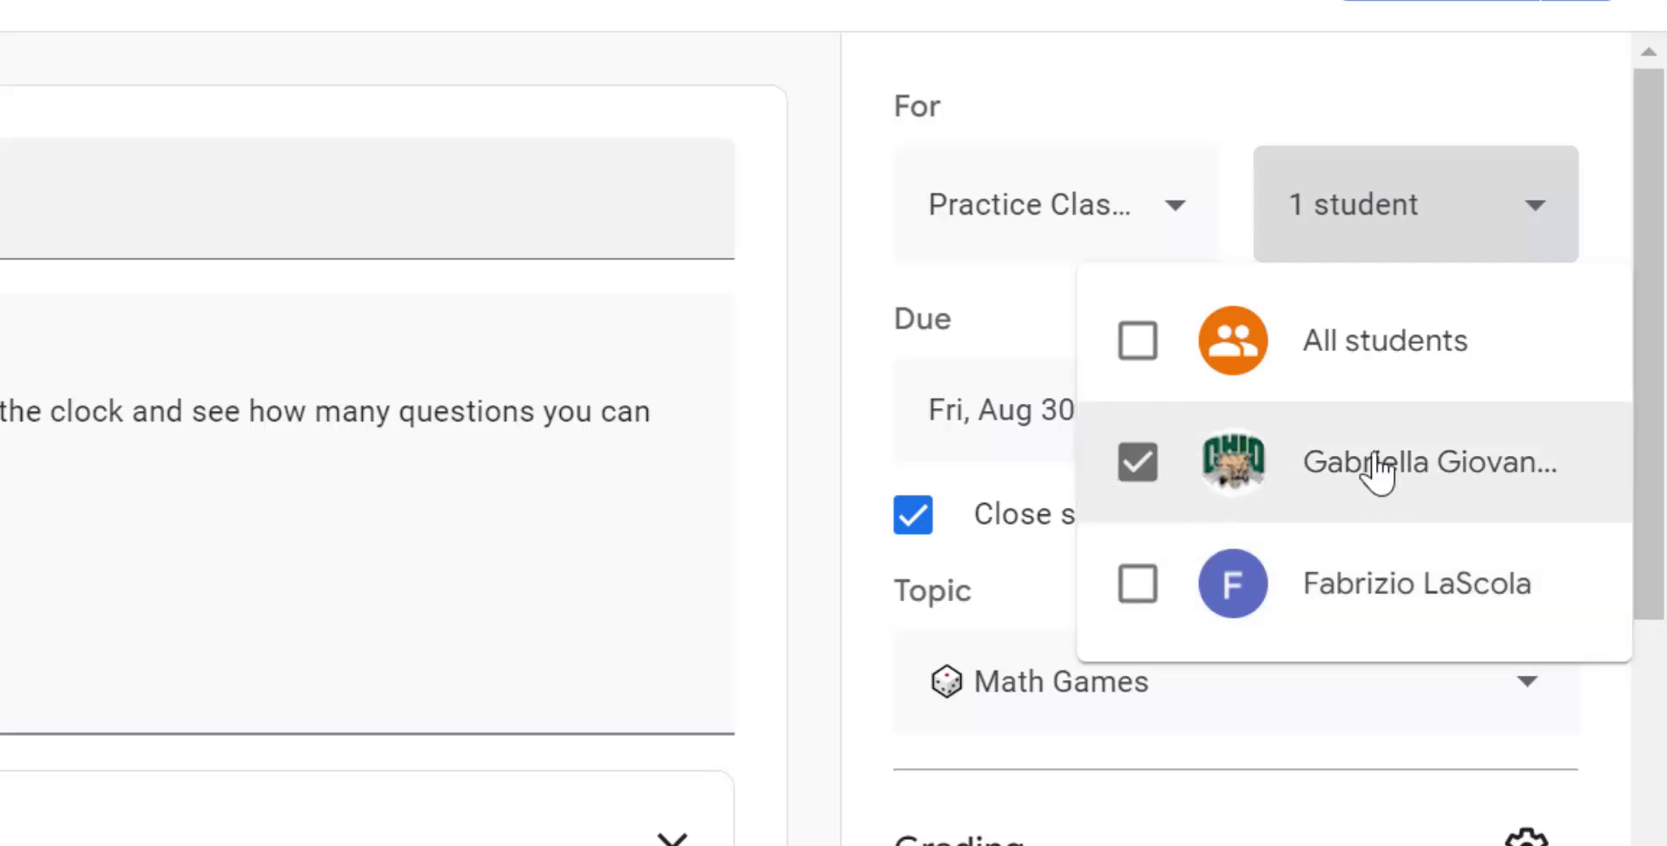
{"action": "left_click", "coordinate": [1160, 0]}
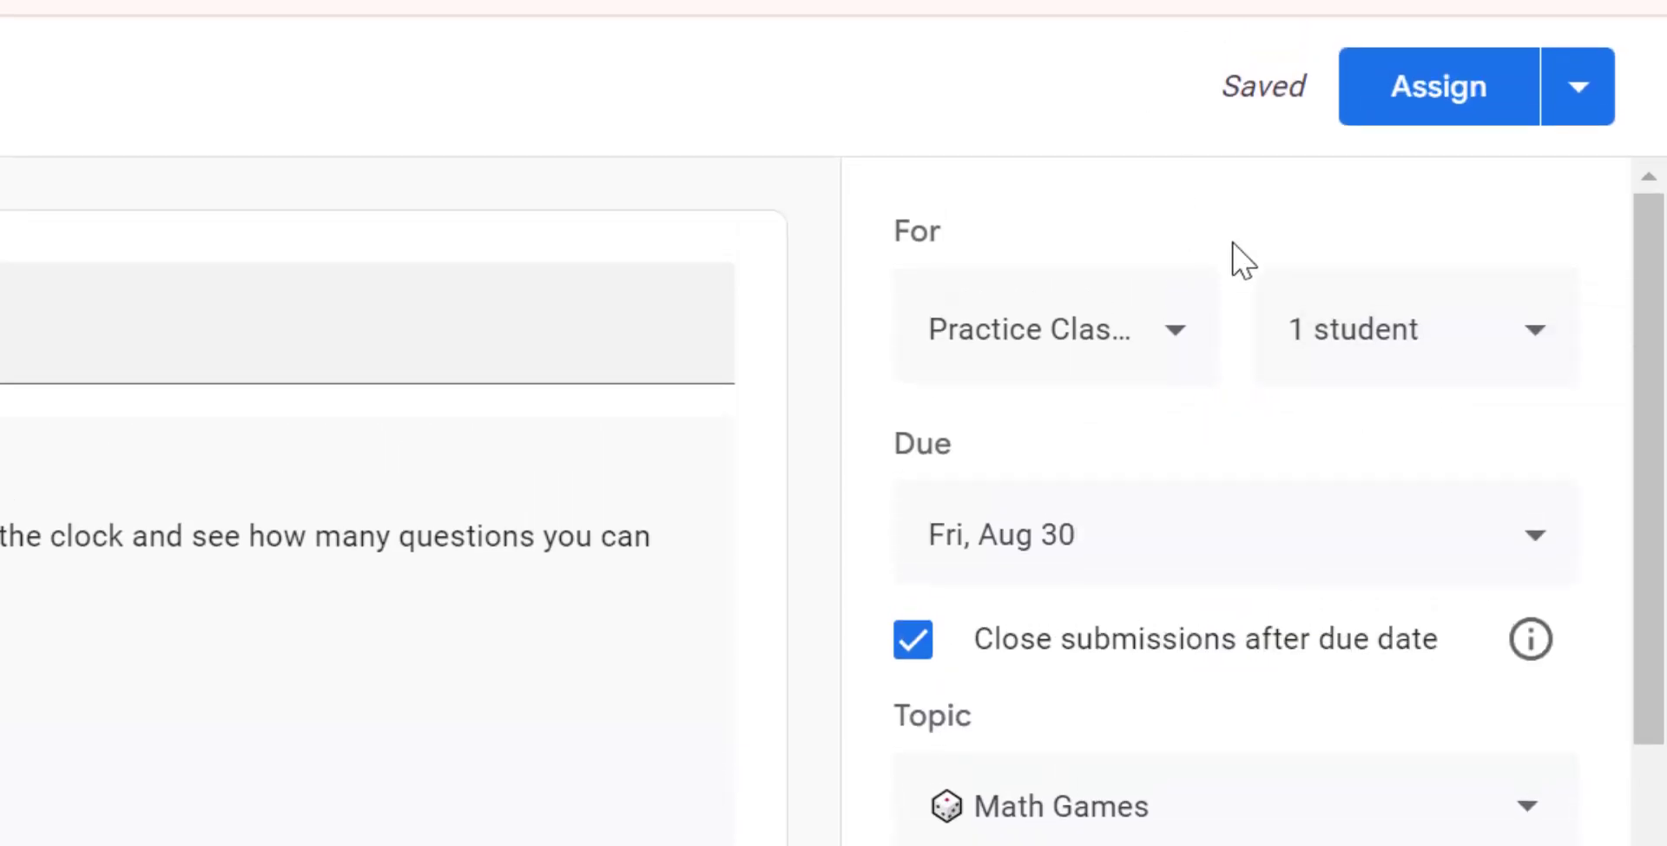
Try assigning the work, choose to schedule it instead, and set publication for Aug 21, 2024 at 8:00 AM.
{"action": "left_click", "coordinate": [1425, 96]}
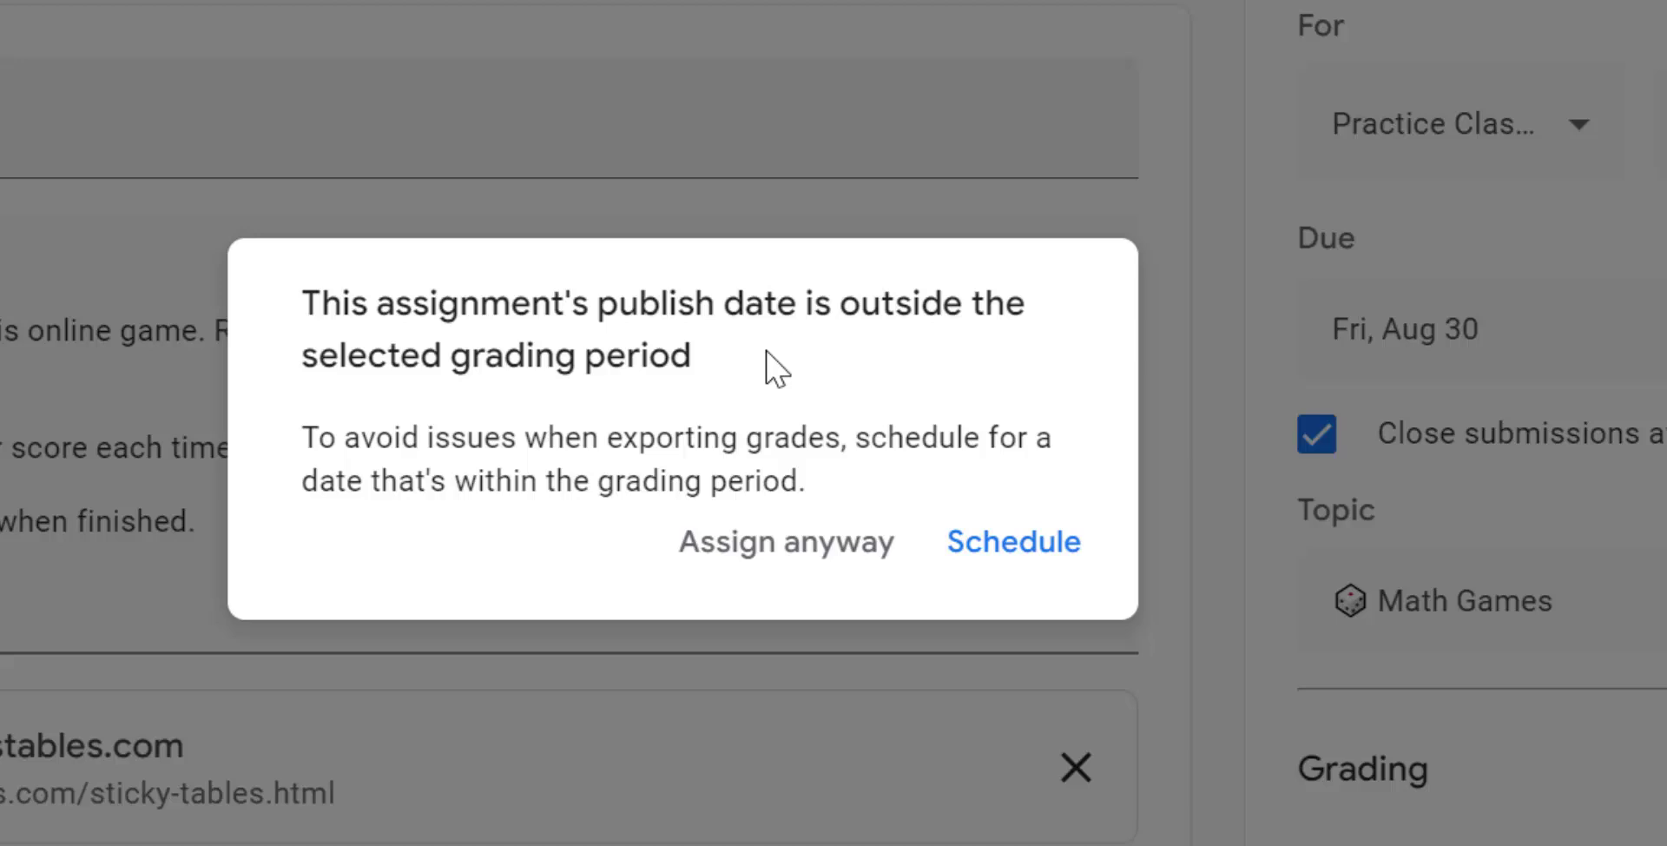
{"action": "left_click", "coordinate": [1023, 545]}
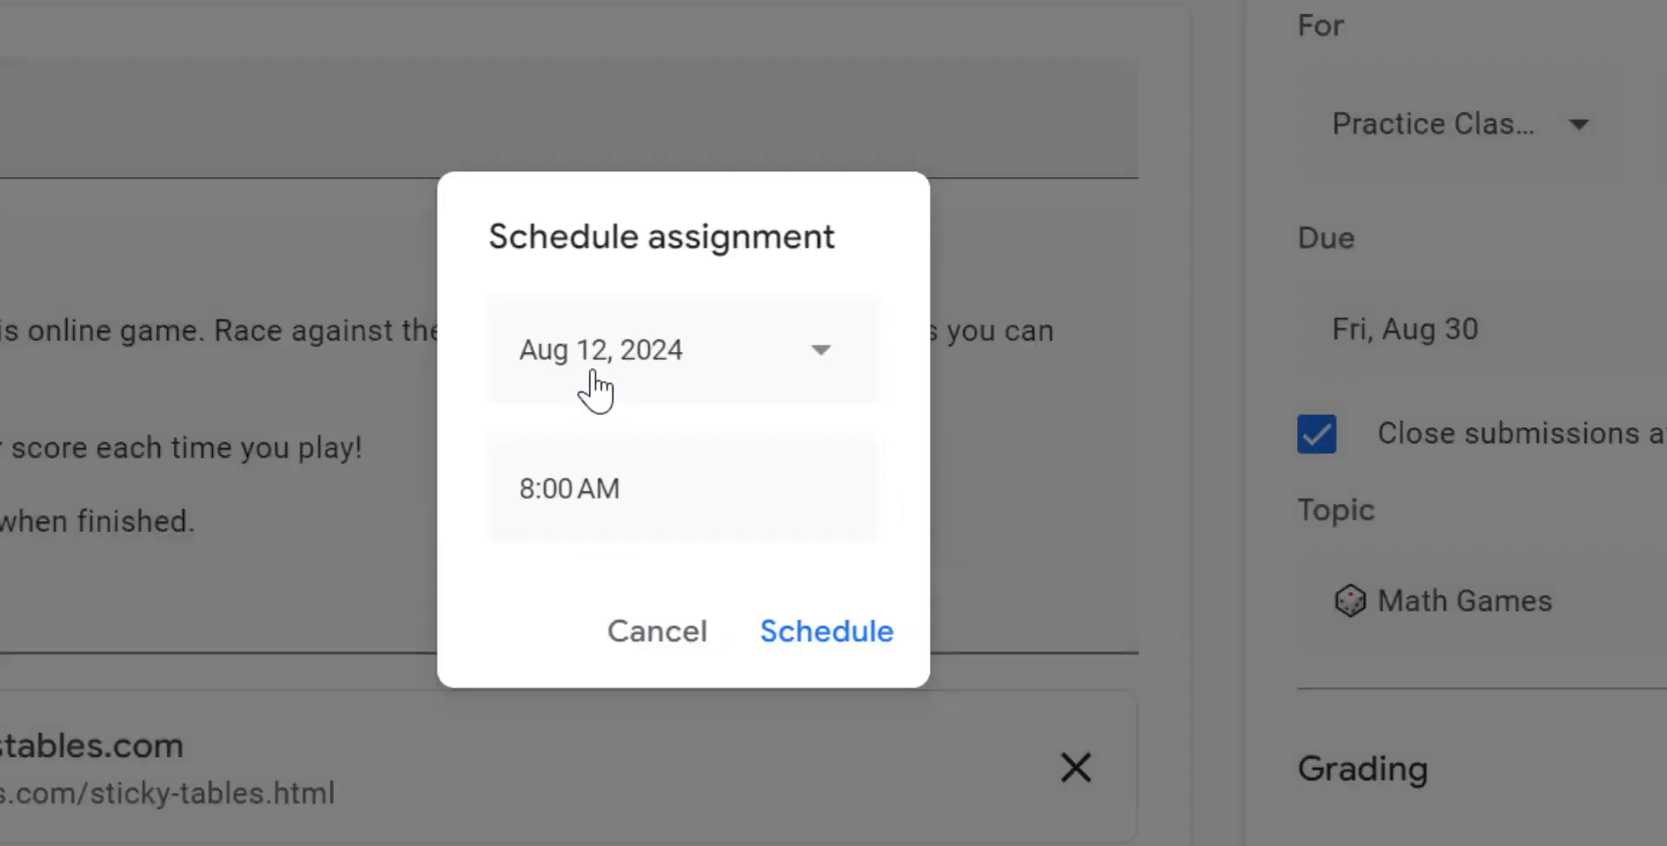
{"action": "left_click", "coordinate": [594, 369]}
{"action": "left_click", "coordinate": [606, 755]}
{"action": "left_click", "coordinate": [795, 632]}
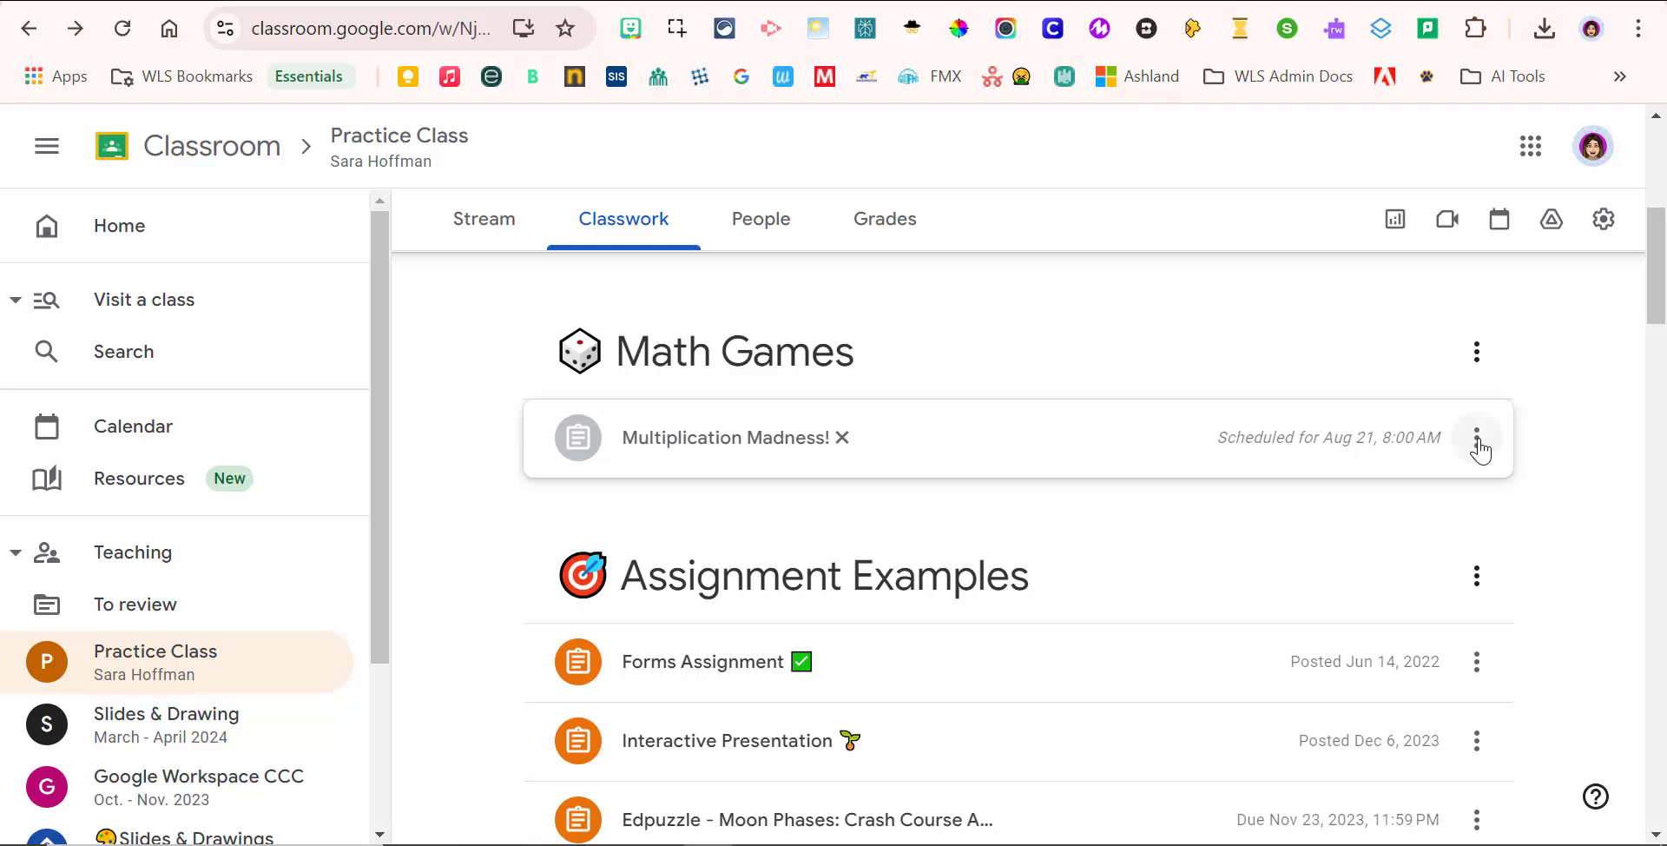
Reopen the Multiplication Madness! assignment in Practice Class, cancel its Aug 21 schedule and save it as a draft.
{"action": "left_click", "coordinate": [1477, 440]}
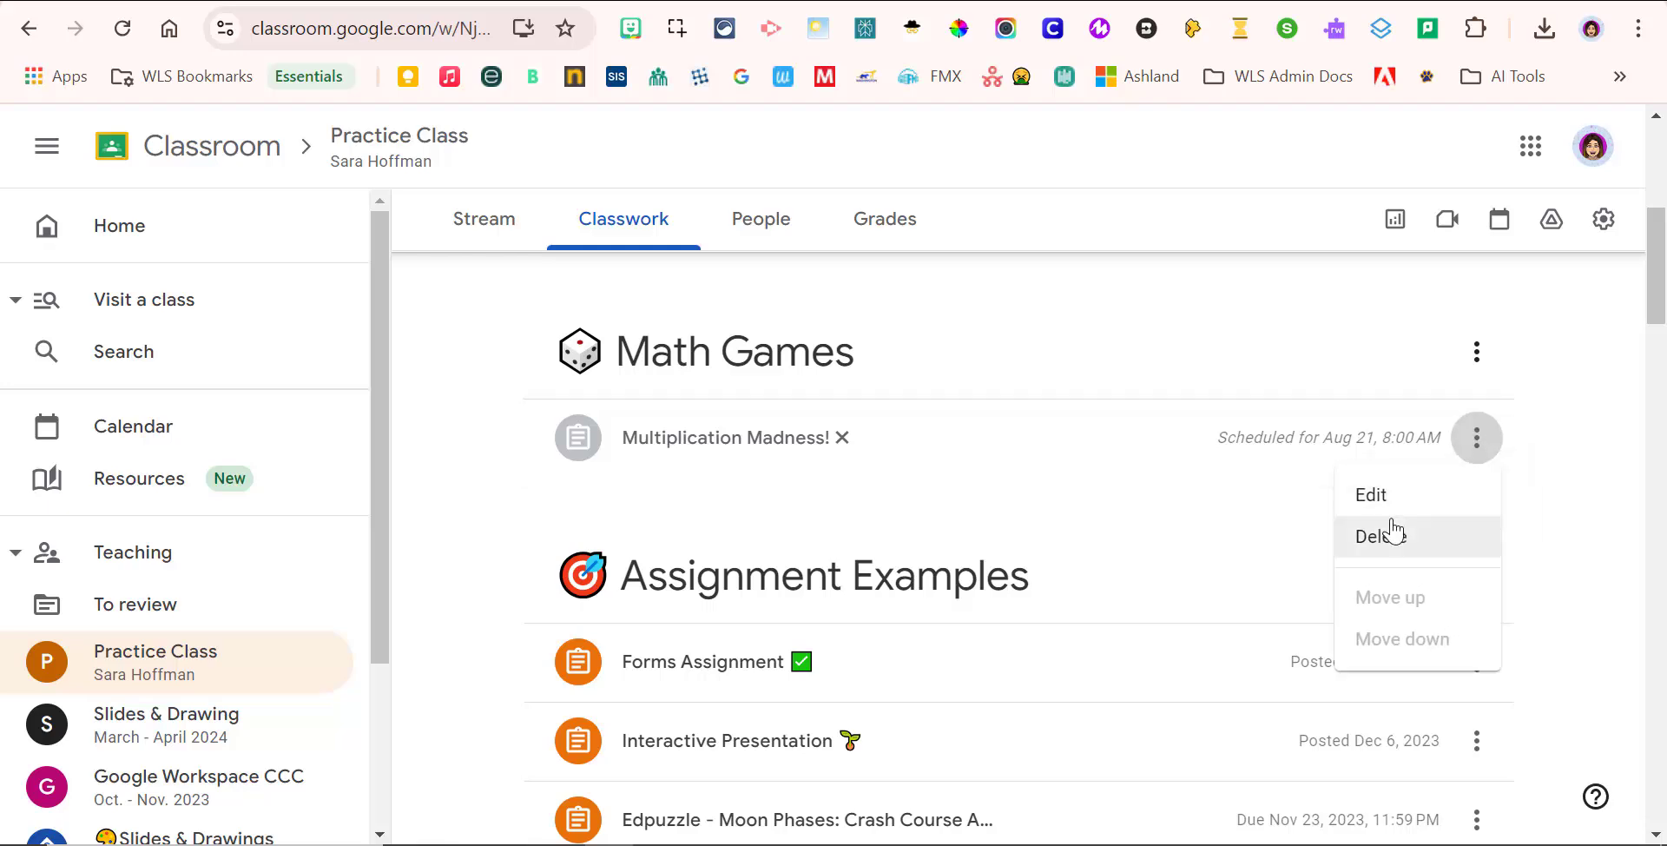
{"action": "left_click", "coordinate": [1388, 509]}
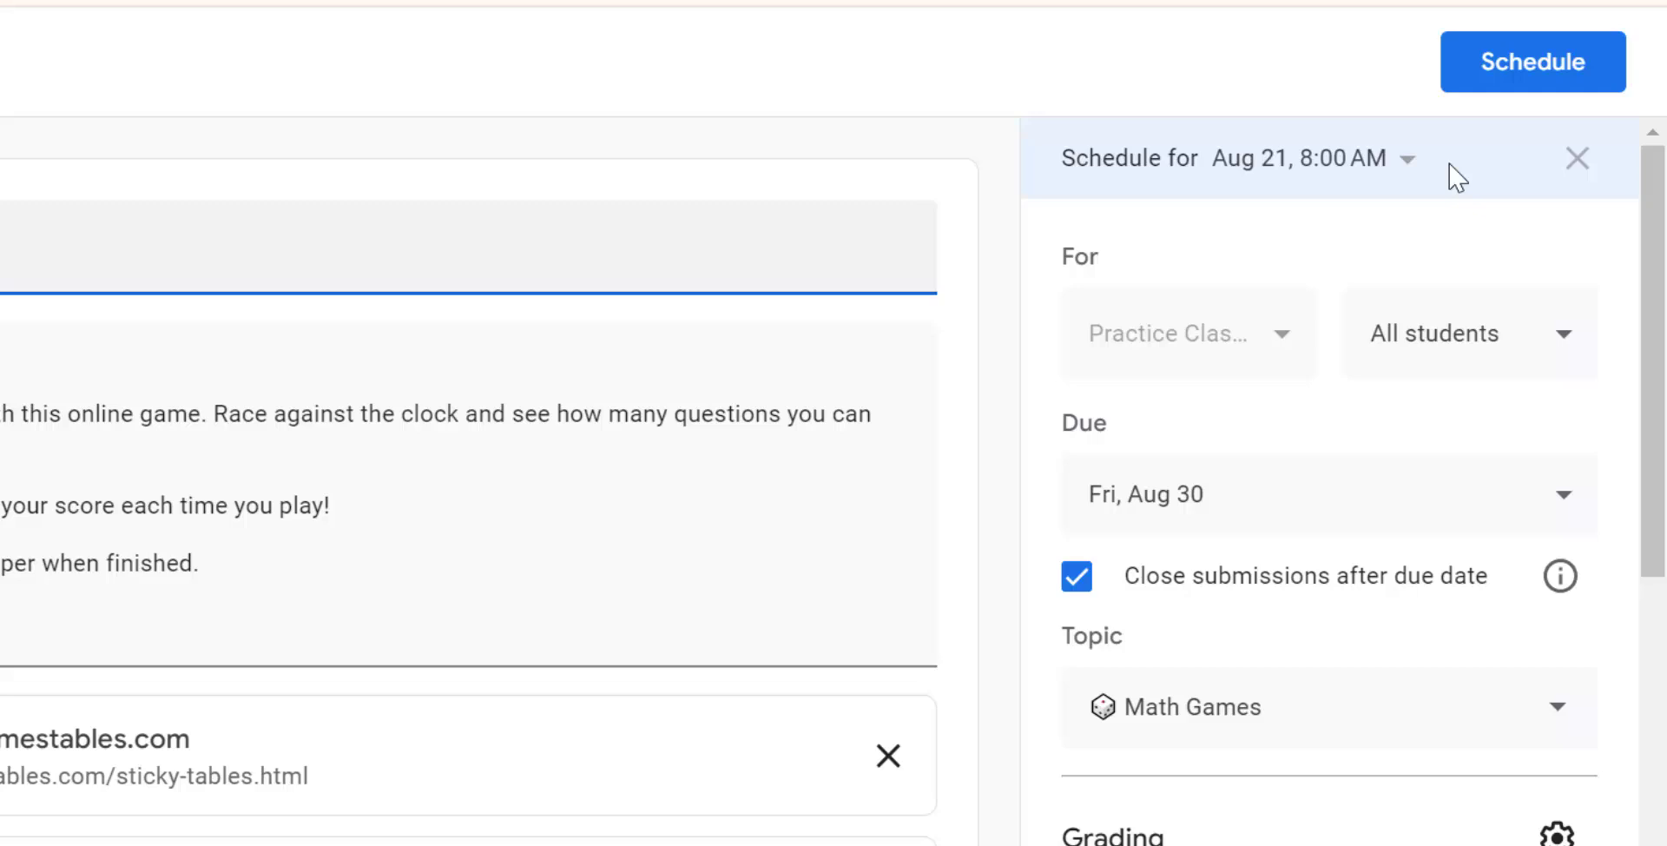
{"action": "left_click", "coordinate": [1578, 161]}
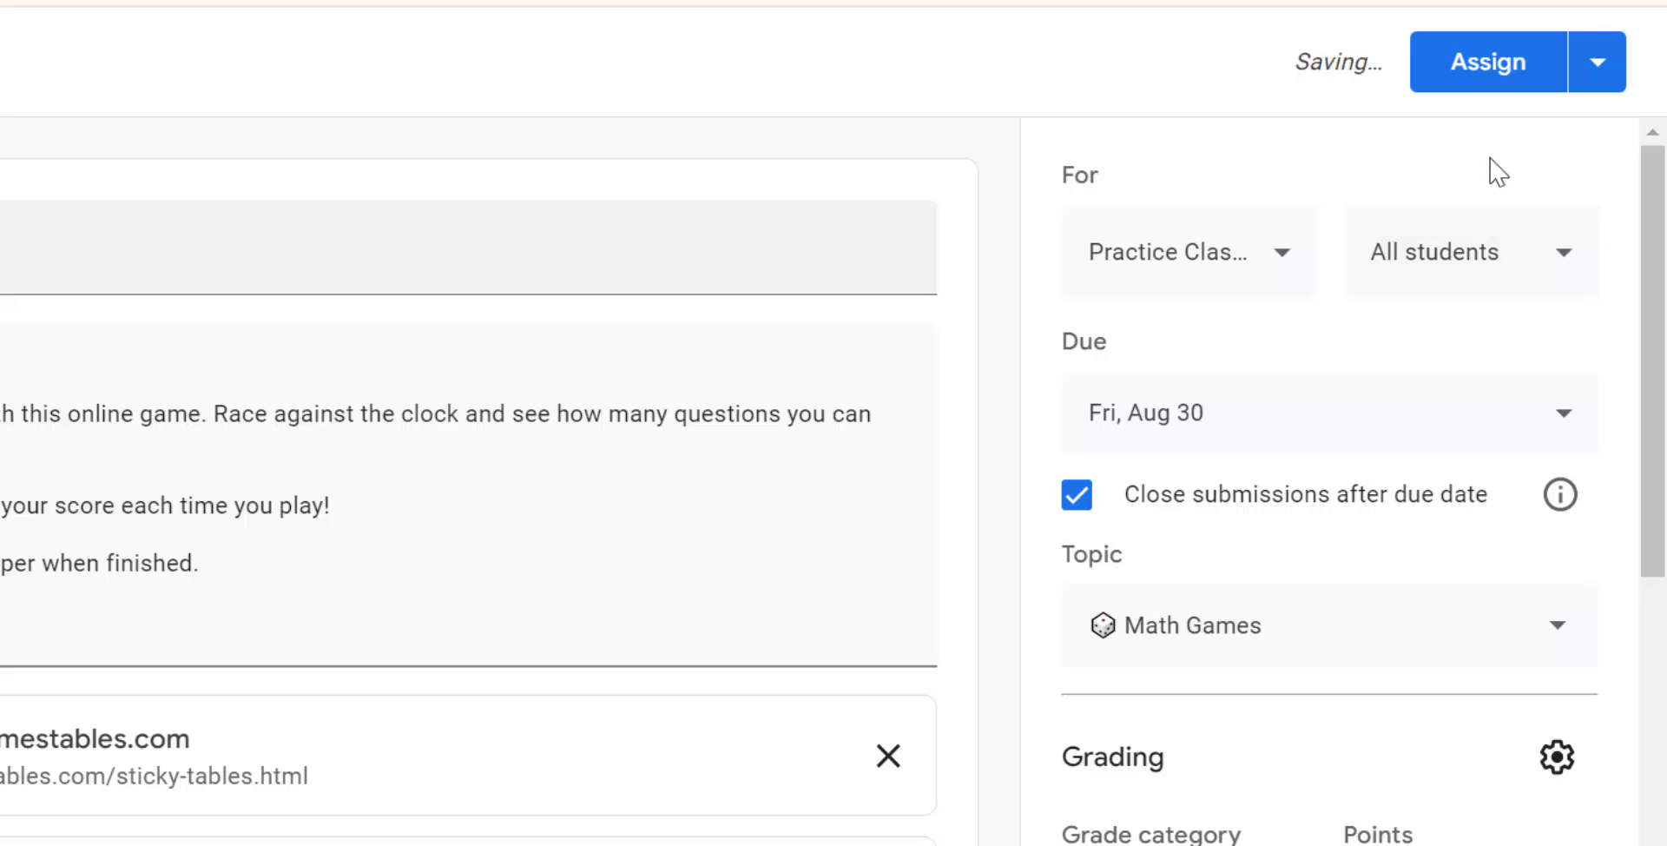
{"action": "left_click", "coordinate": [1612, 79]}
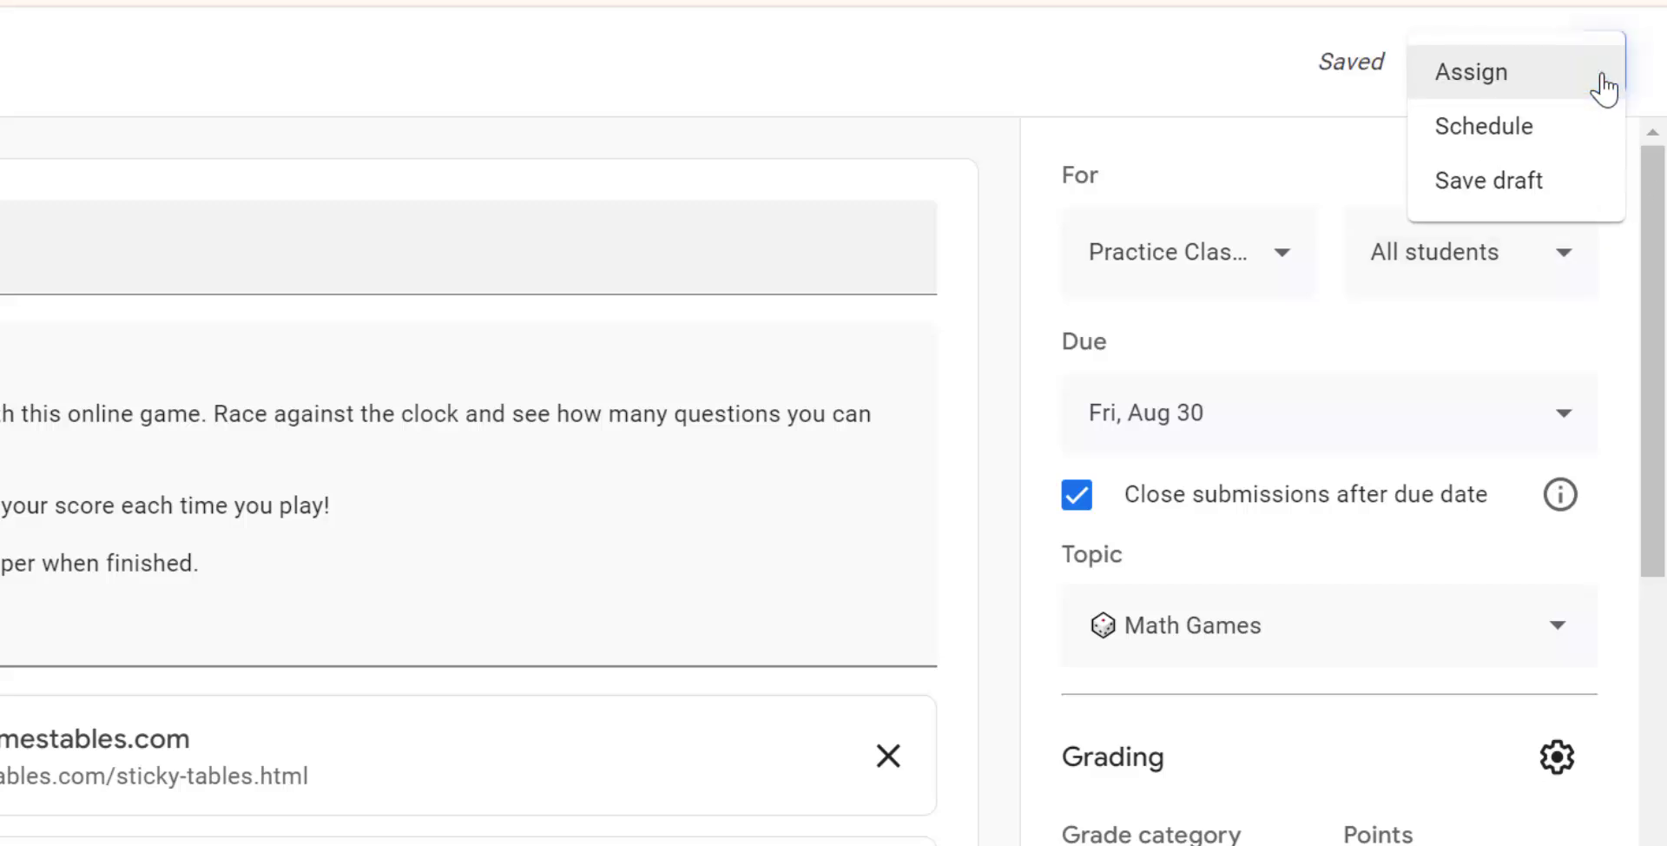
{"action": "left_click", "coordinate": [1521, 191]}
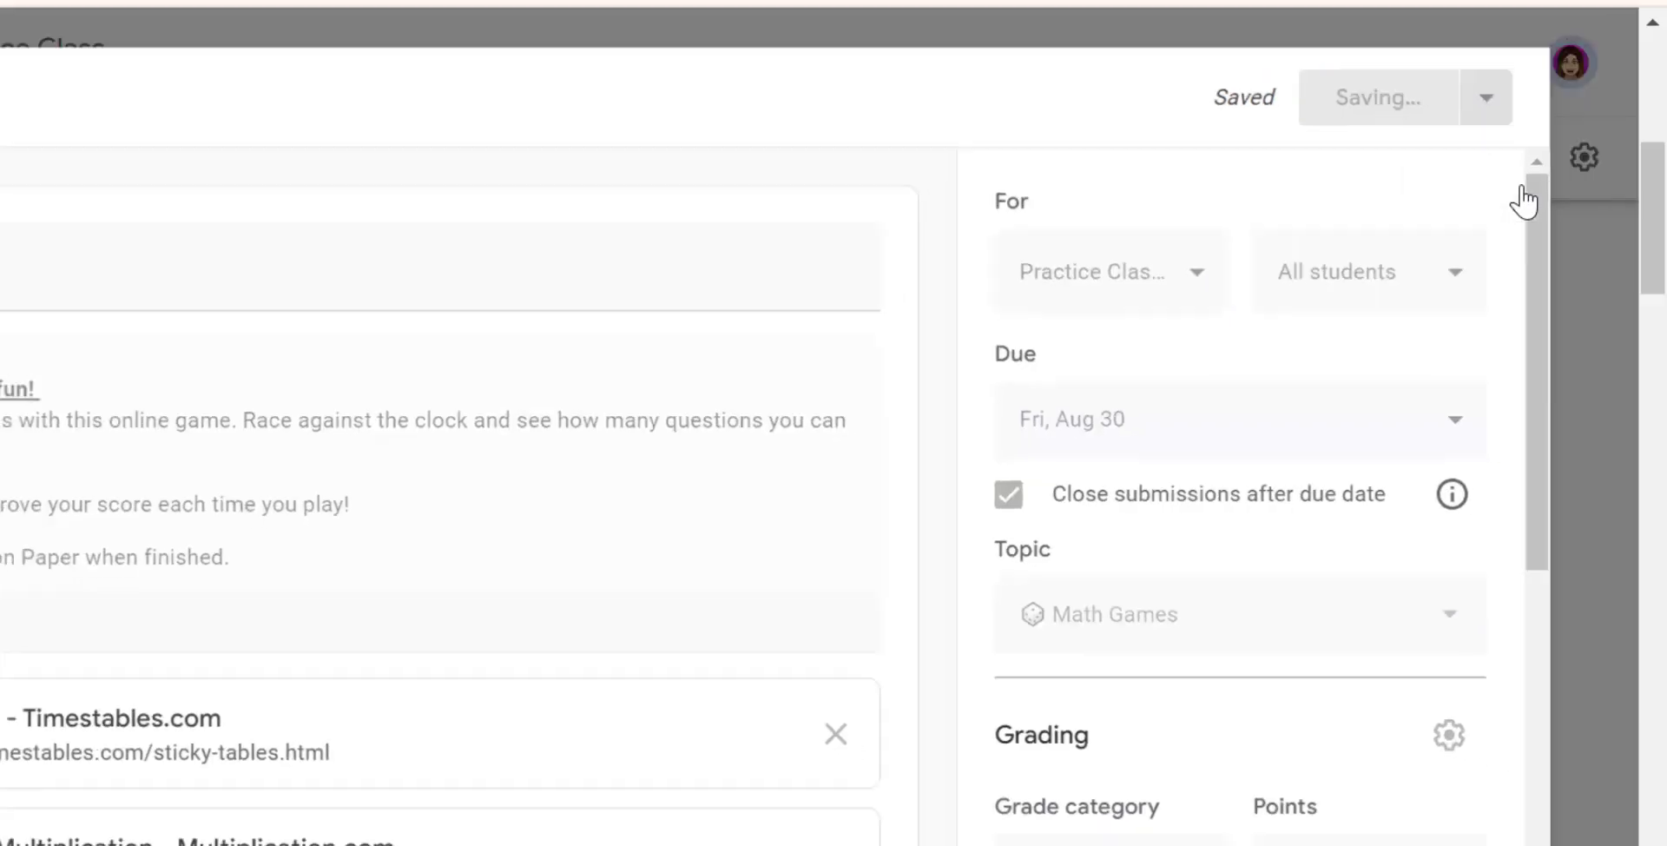